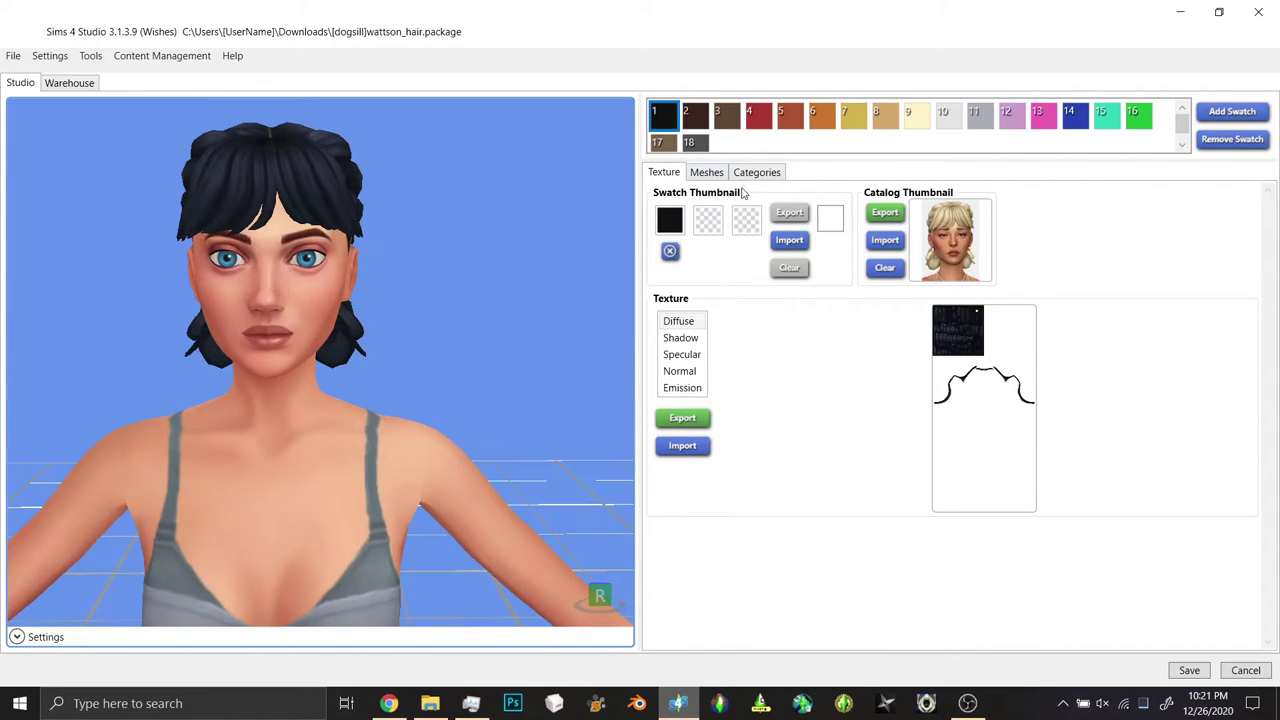
- Start exporting the hair's LOD 0 mesh and create a folder named Dogsill_WatsonHair in Downloads for it
left_click(707, 174)
left_click(921, 279)
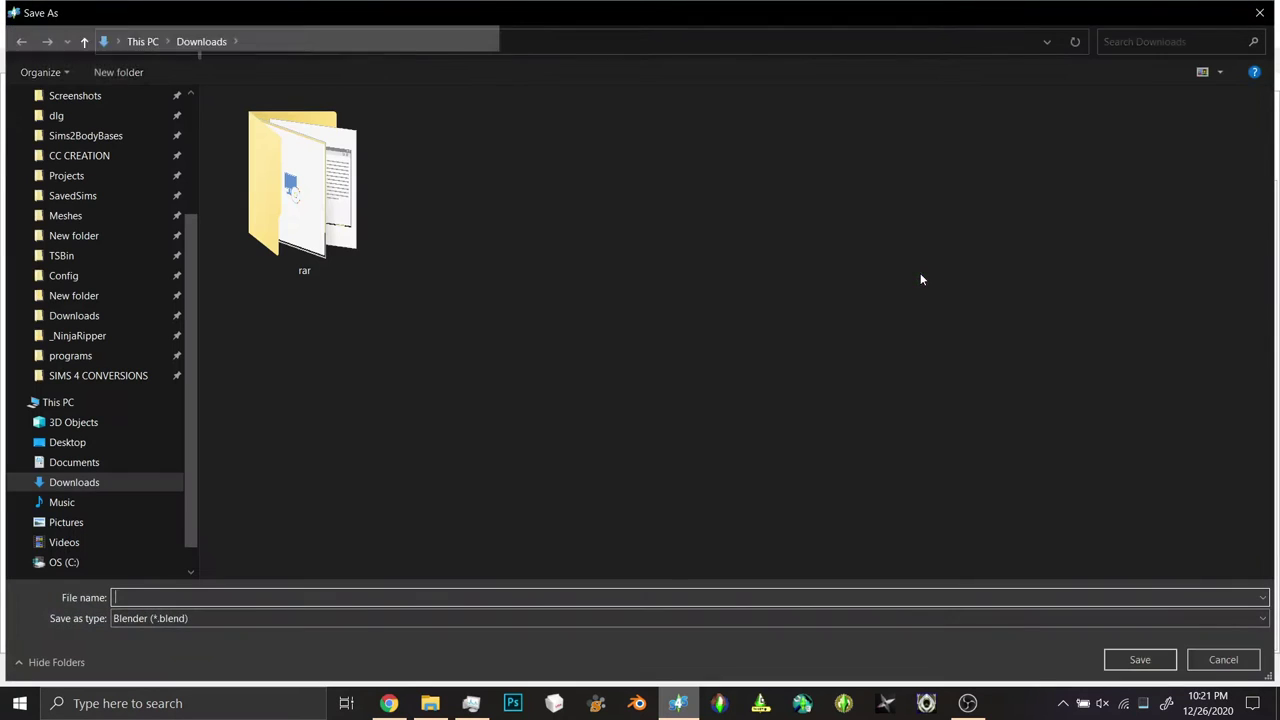
right_click(586, 279)
mouse_move(644, 455)
left_click(842, 458)
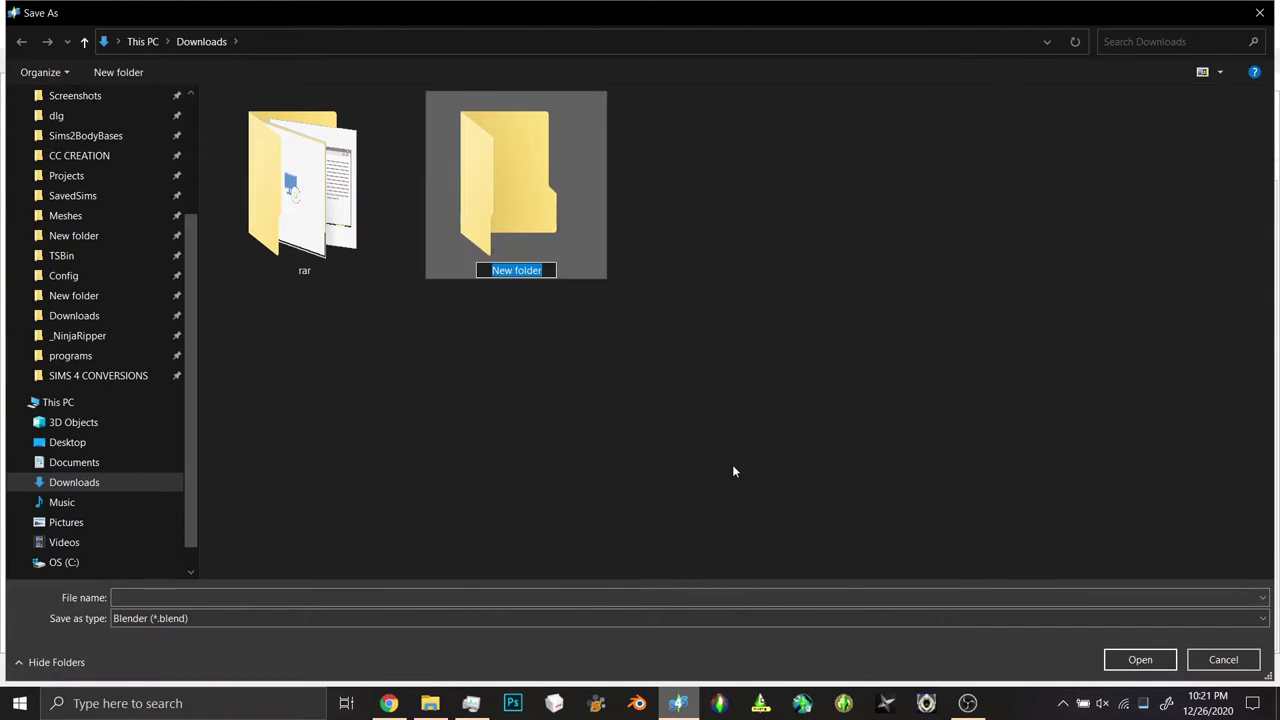
type("Dogsill")
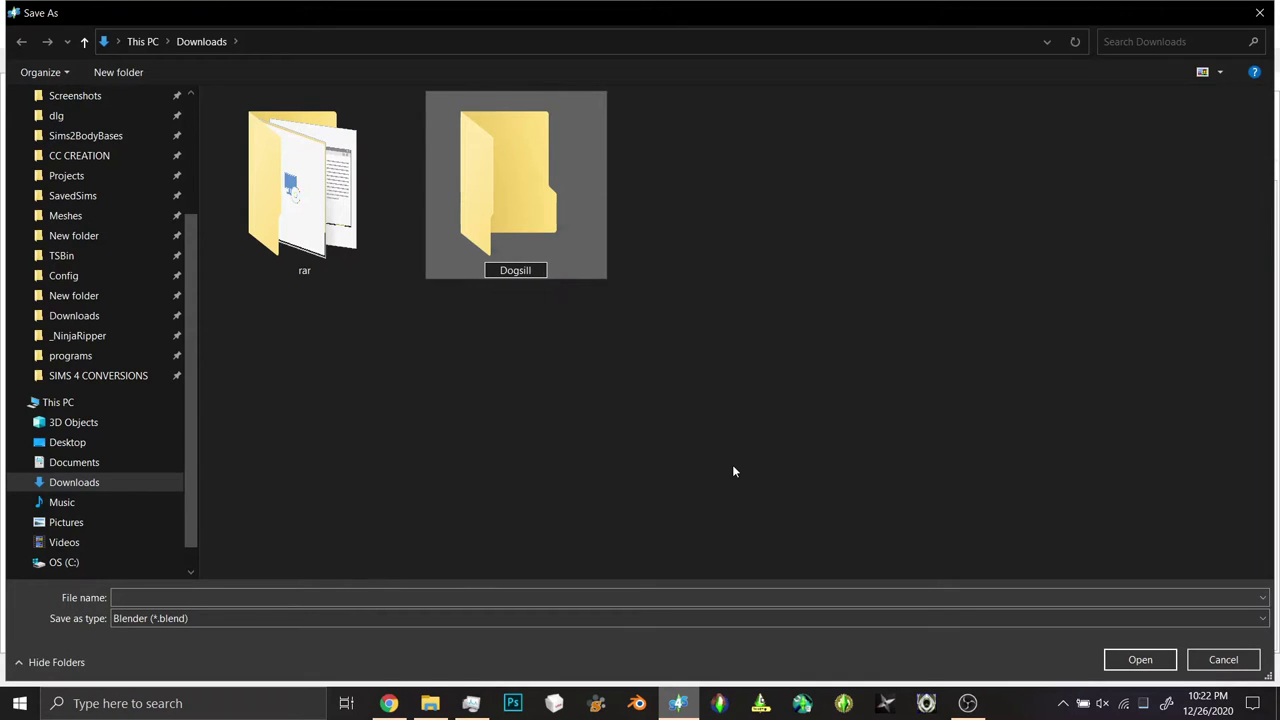
type("_WatsonHair")
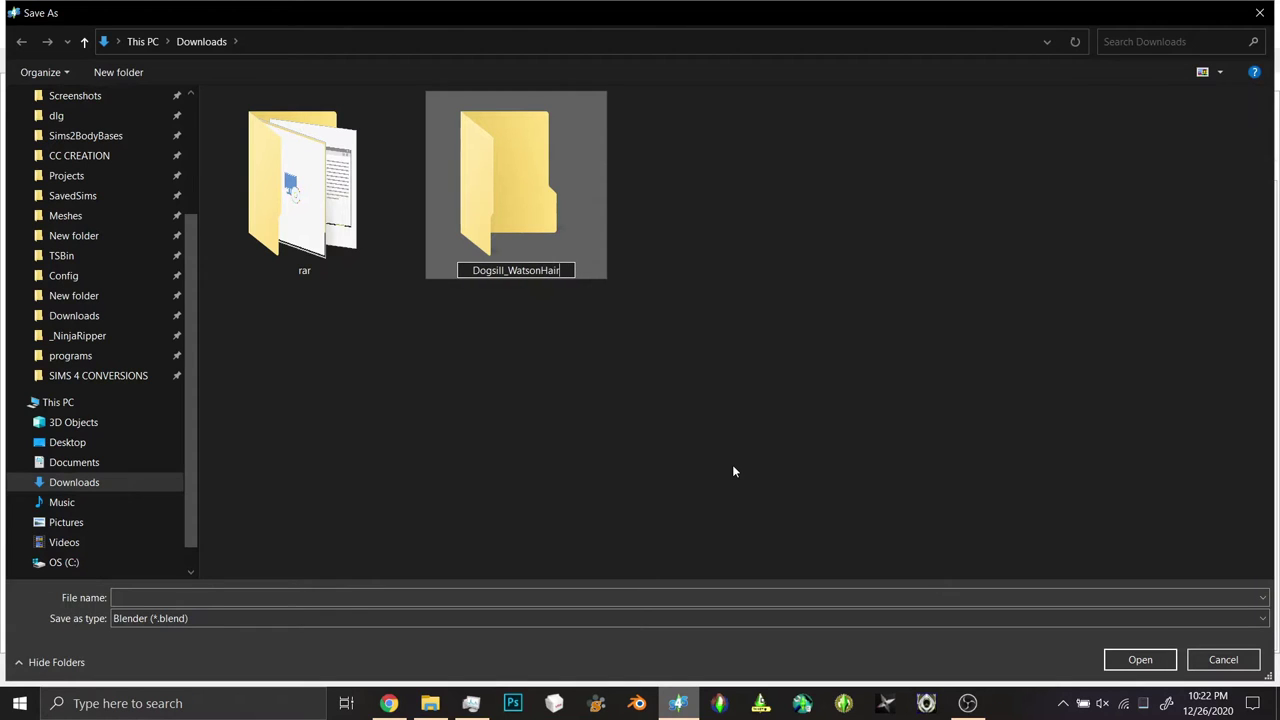
key("Return")
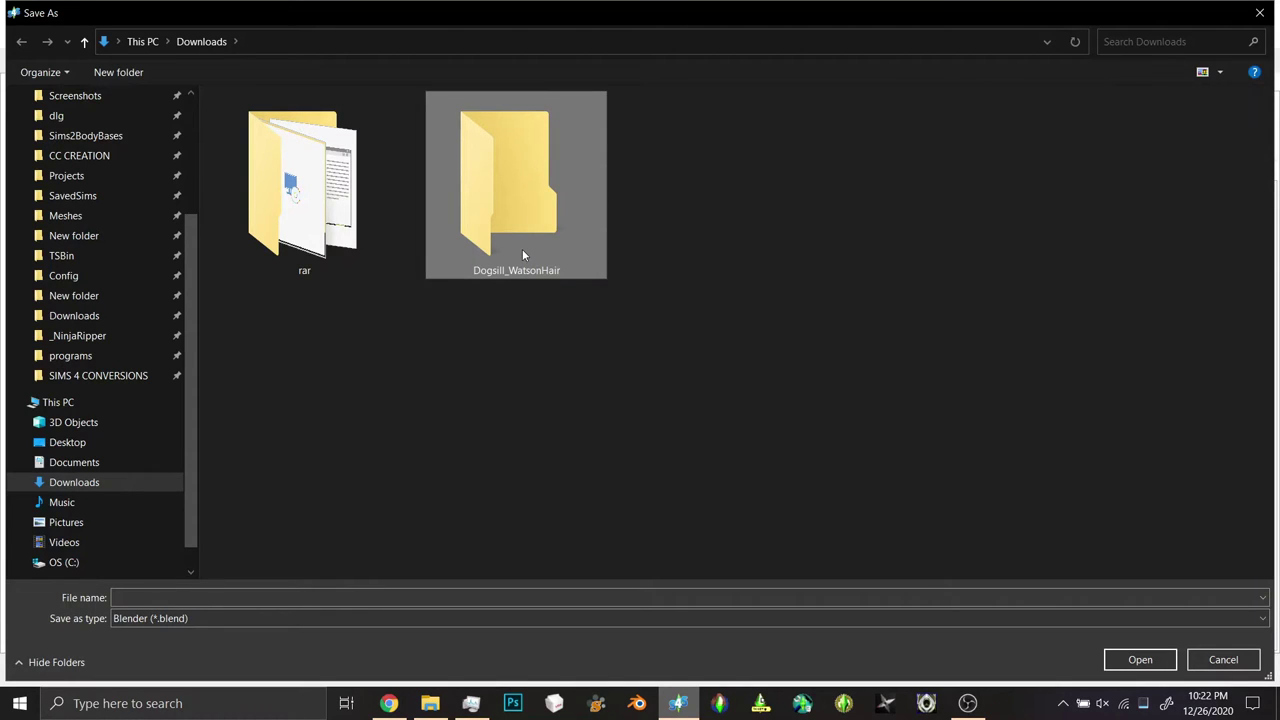
- Save the exported mesh as a Blender file named blend inside the Dogsill_WatsonHair folder
double_click(522, 253)
left_click(396, 597)
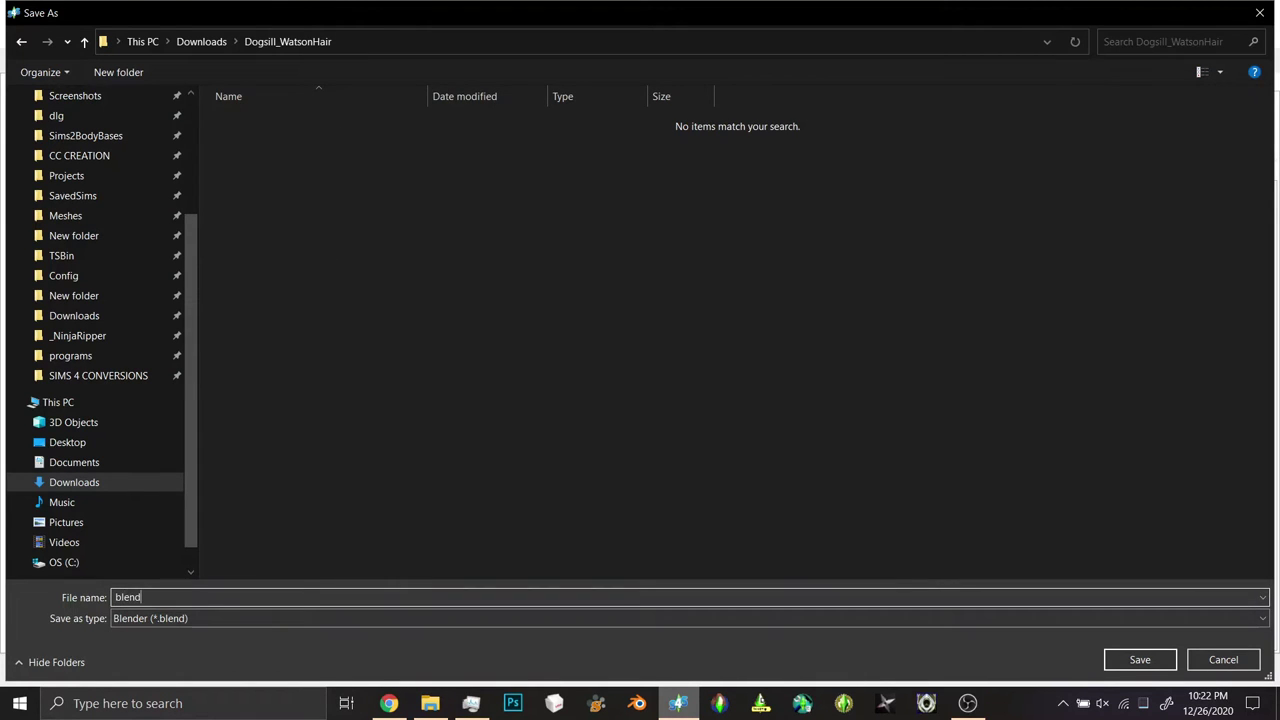
key("Return")
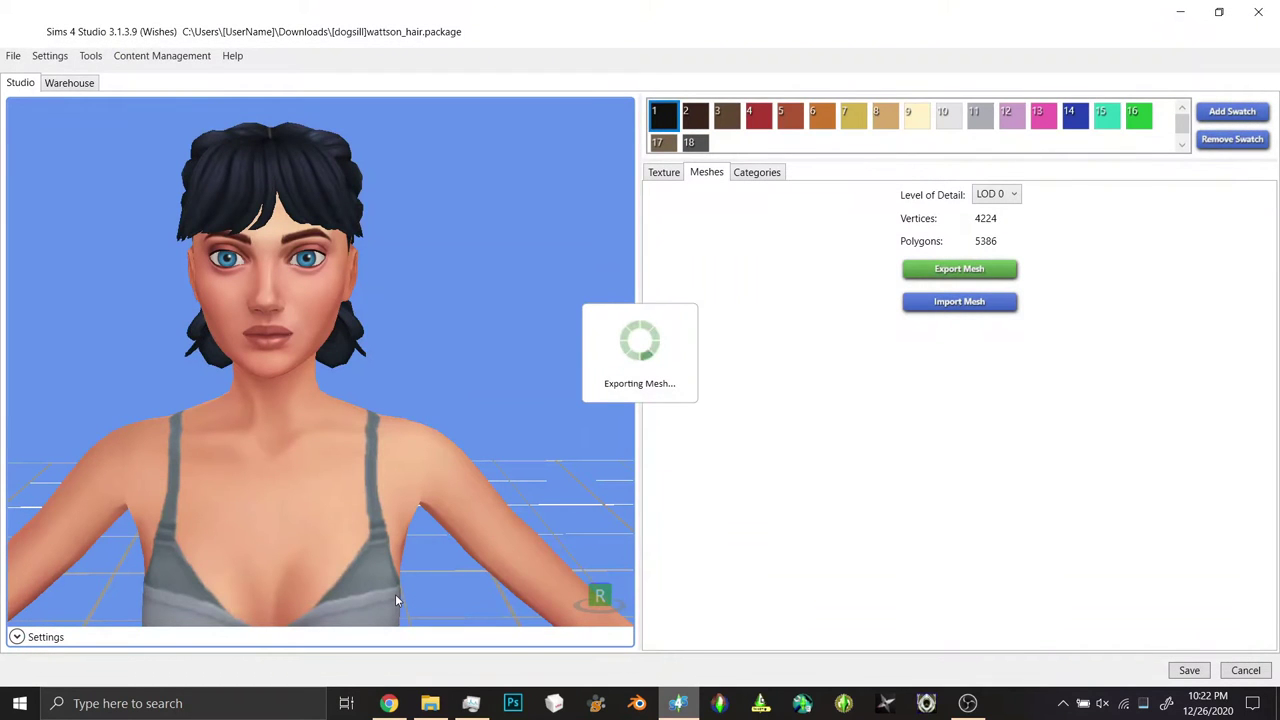
- Export the diffuse texture of swatch 10 as a PNG named base texture in the Dogsill_WatsonHair folder
left_click(660, 172)
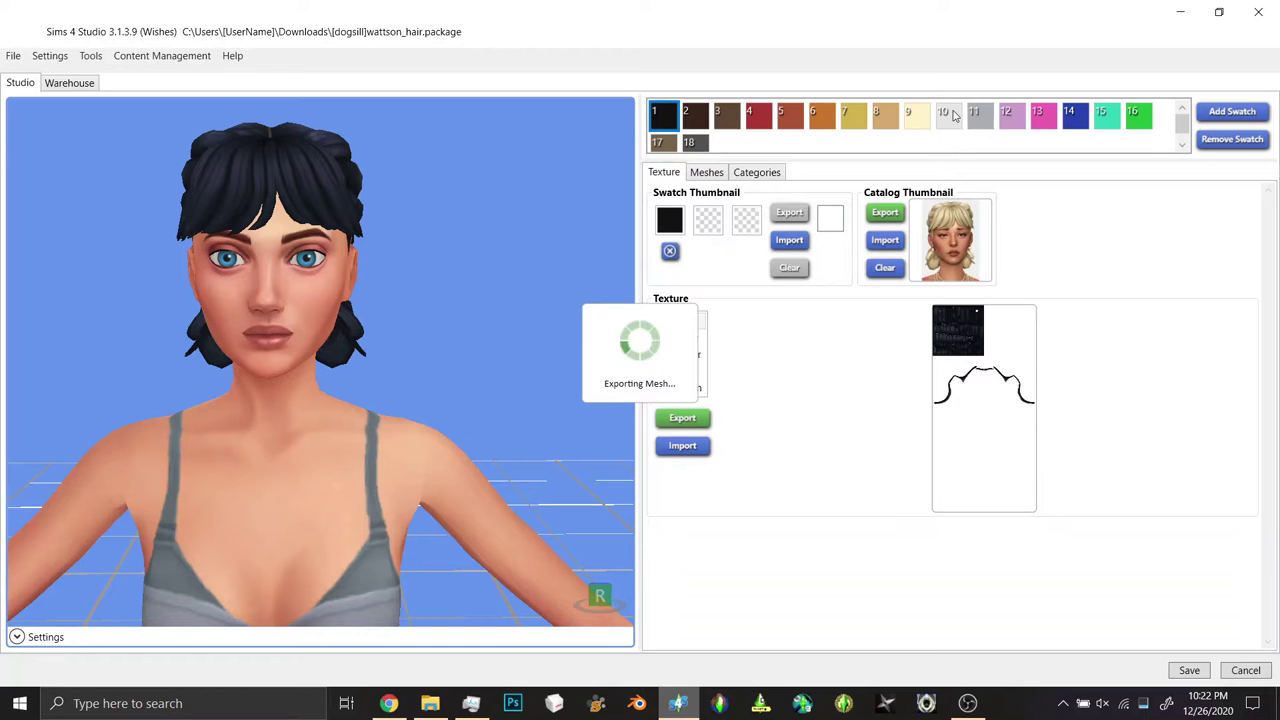
left_click(948, 114)
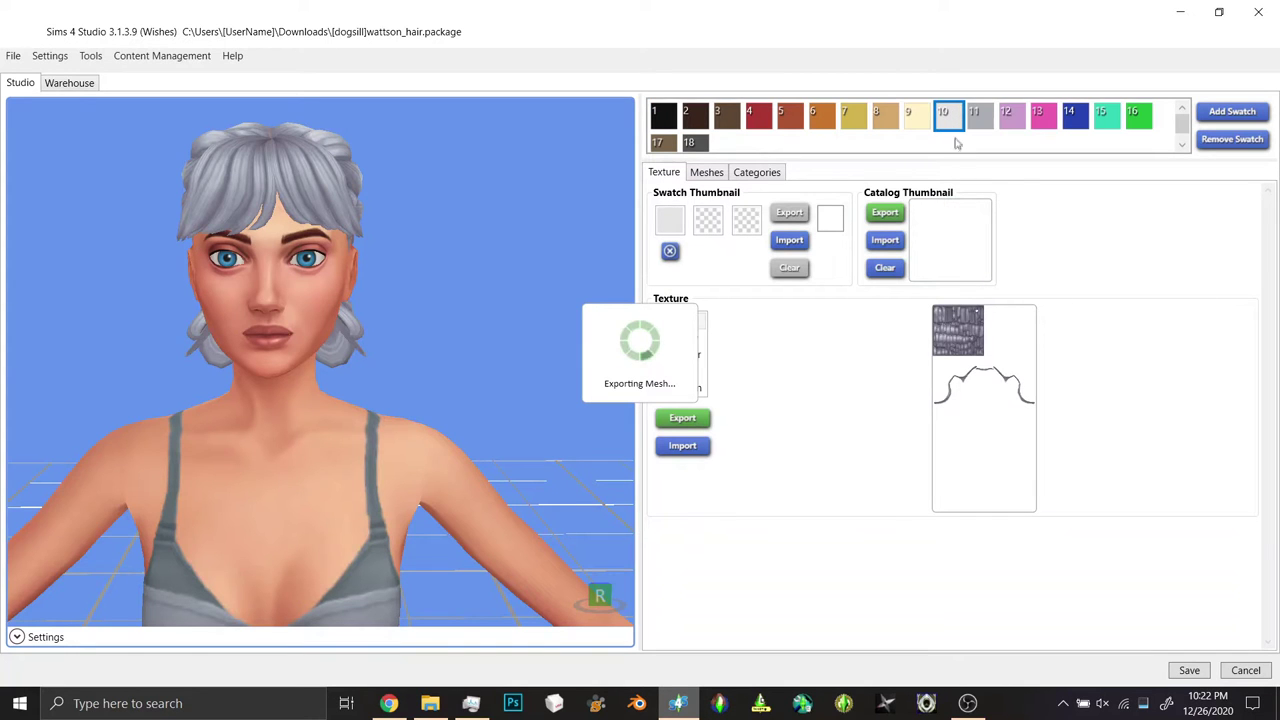
left_click(682, 418)
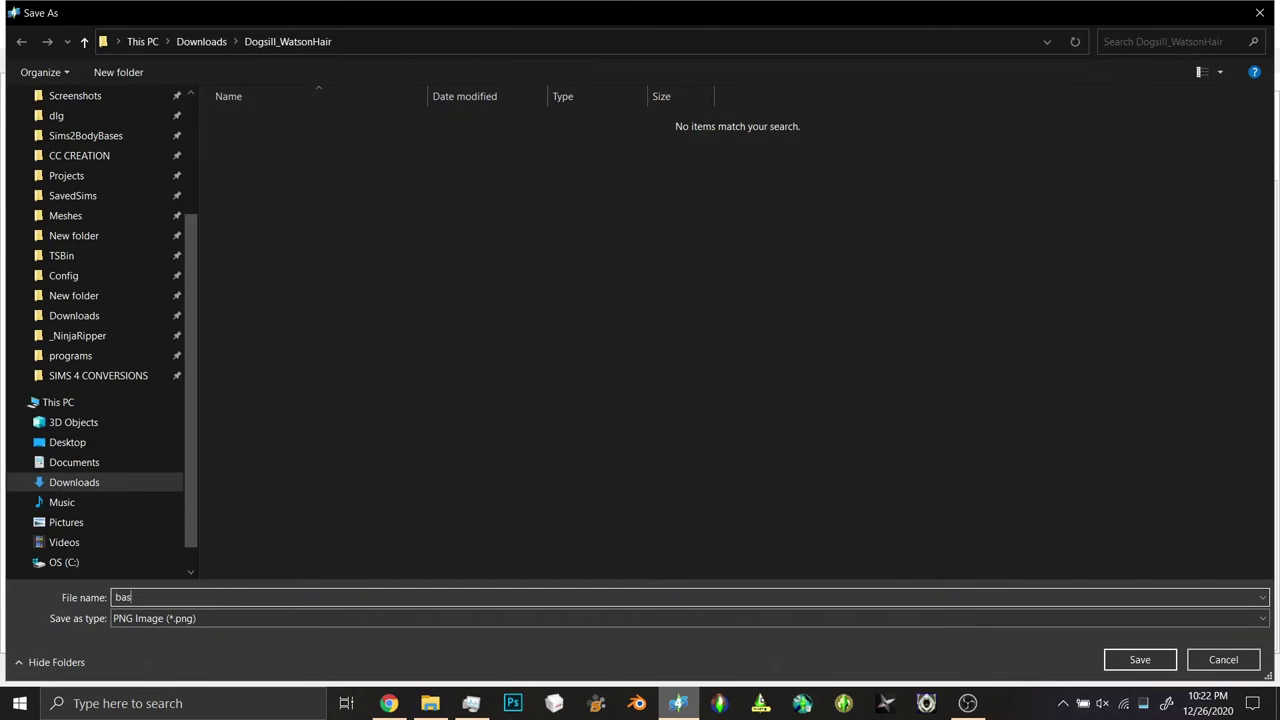
type("base textur")
key("alt+Tab")
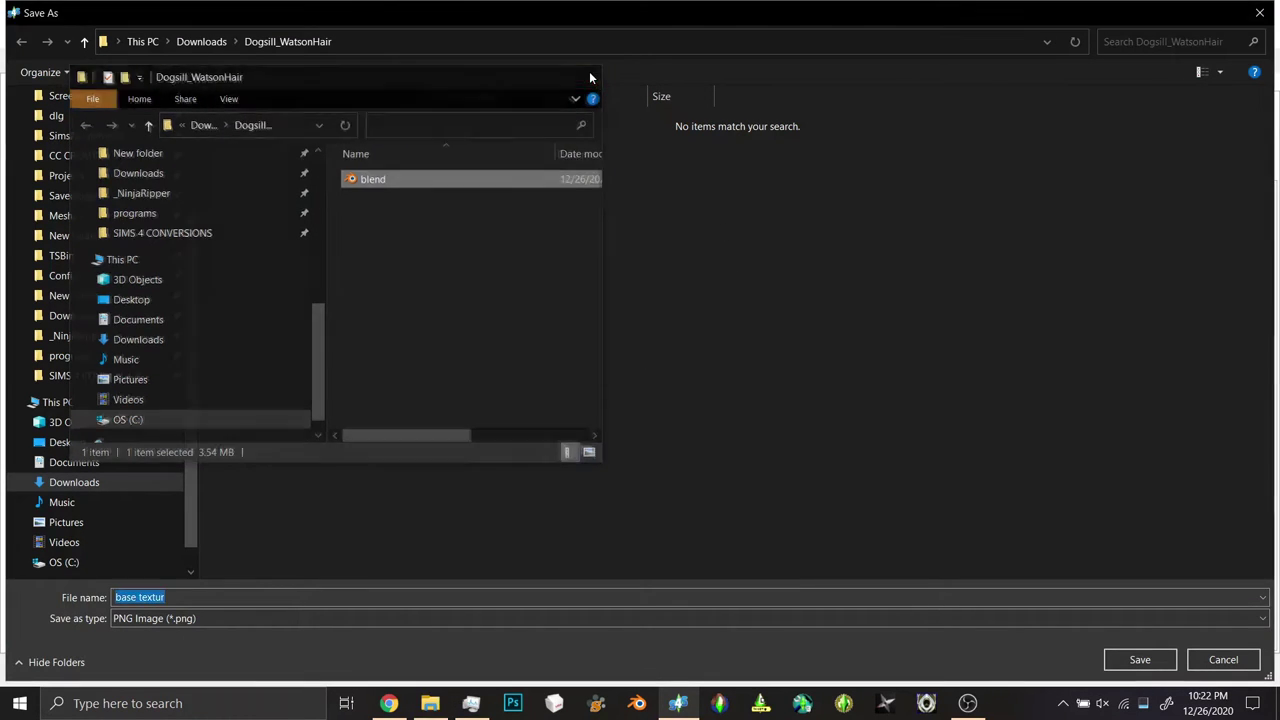
key("alt+Tab")
left_click(344, 598)
type("e")
key("Return")
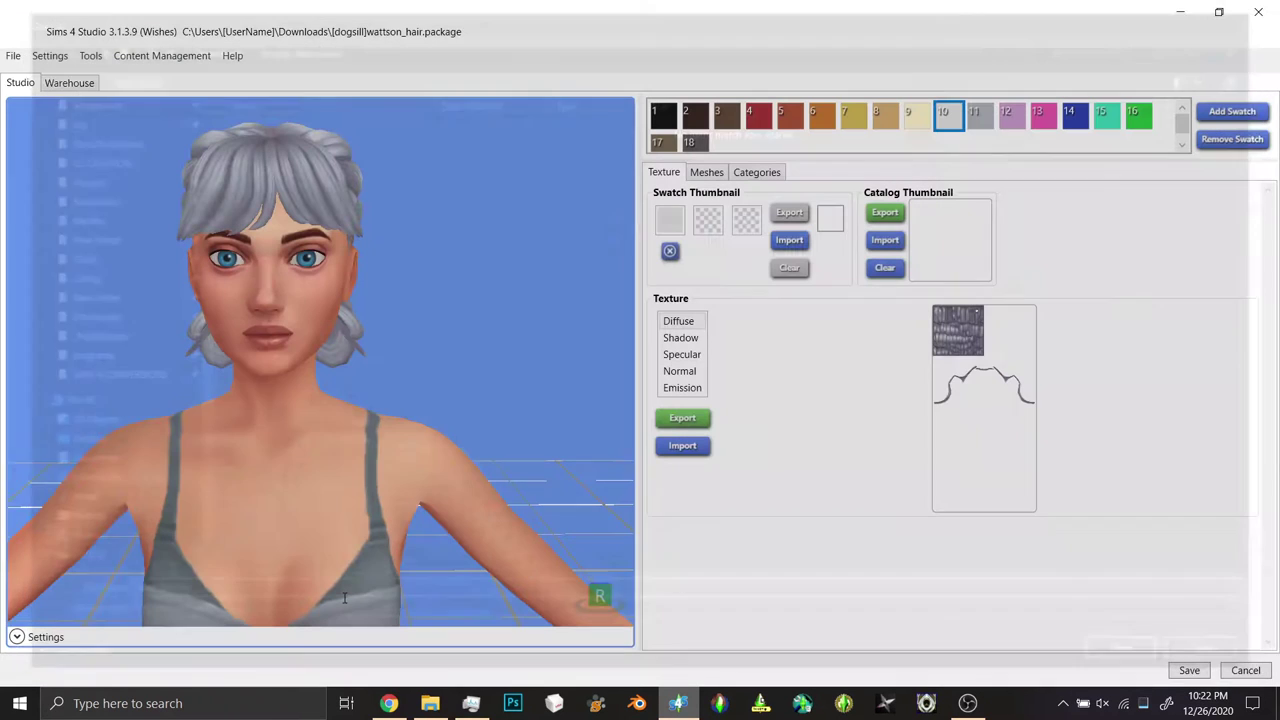
- Open the exported blend file from the Dogsill_WatsonHair folder in Blender and view the model's head and hair
key("alt+Tab")
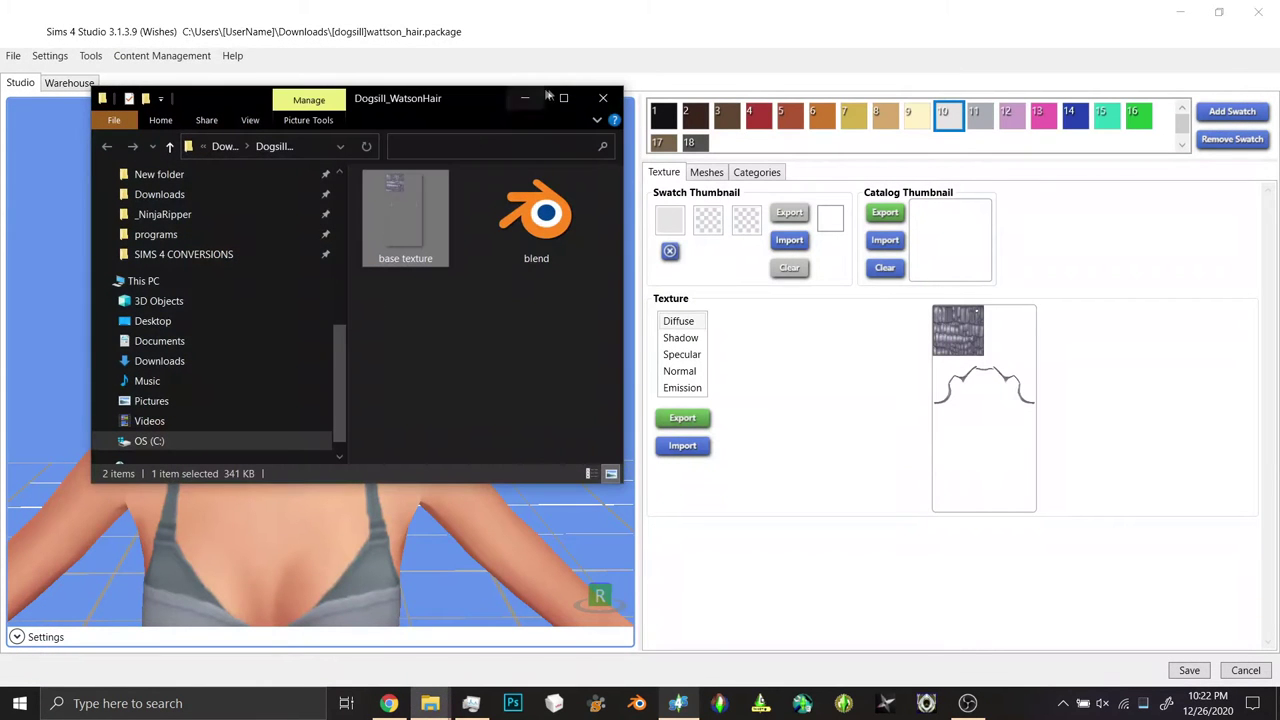
left_click(560, 97)
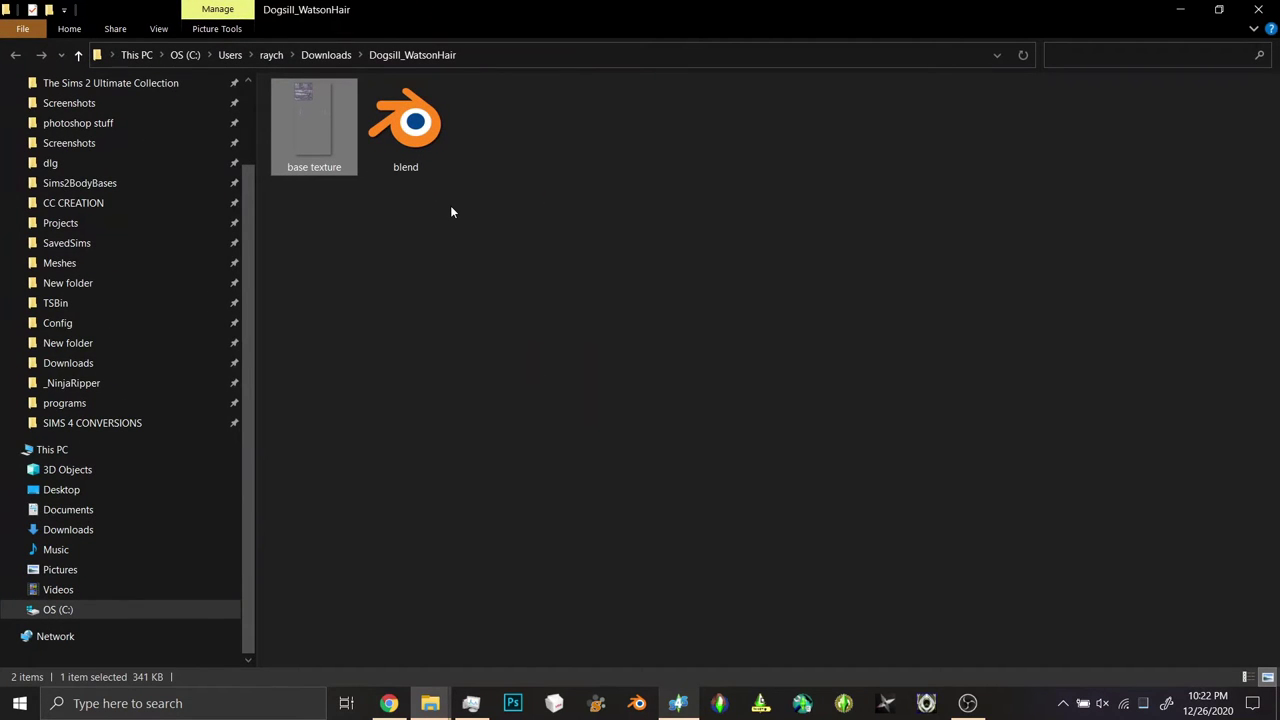
double_click(404, 150)
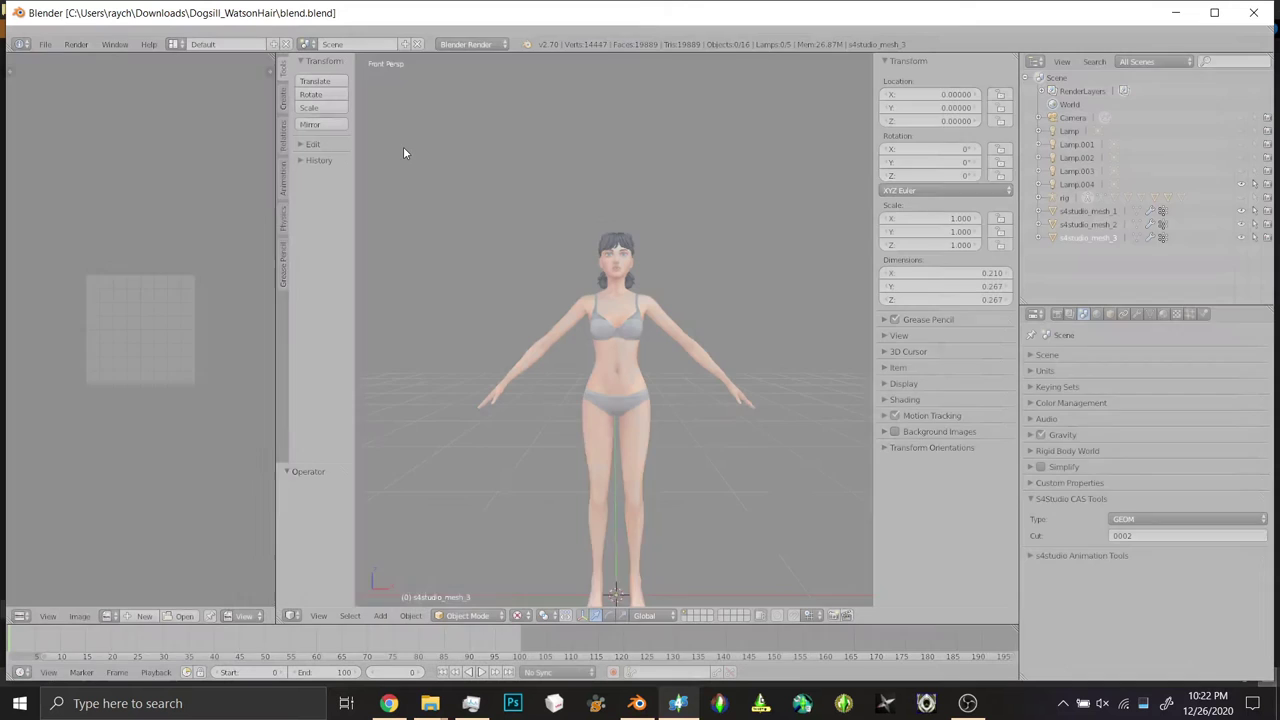
scroll(431, 171, "up", 5)
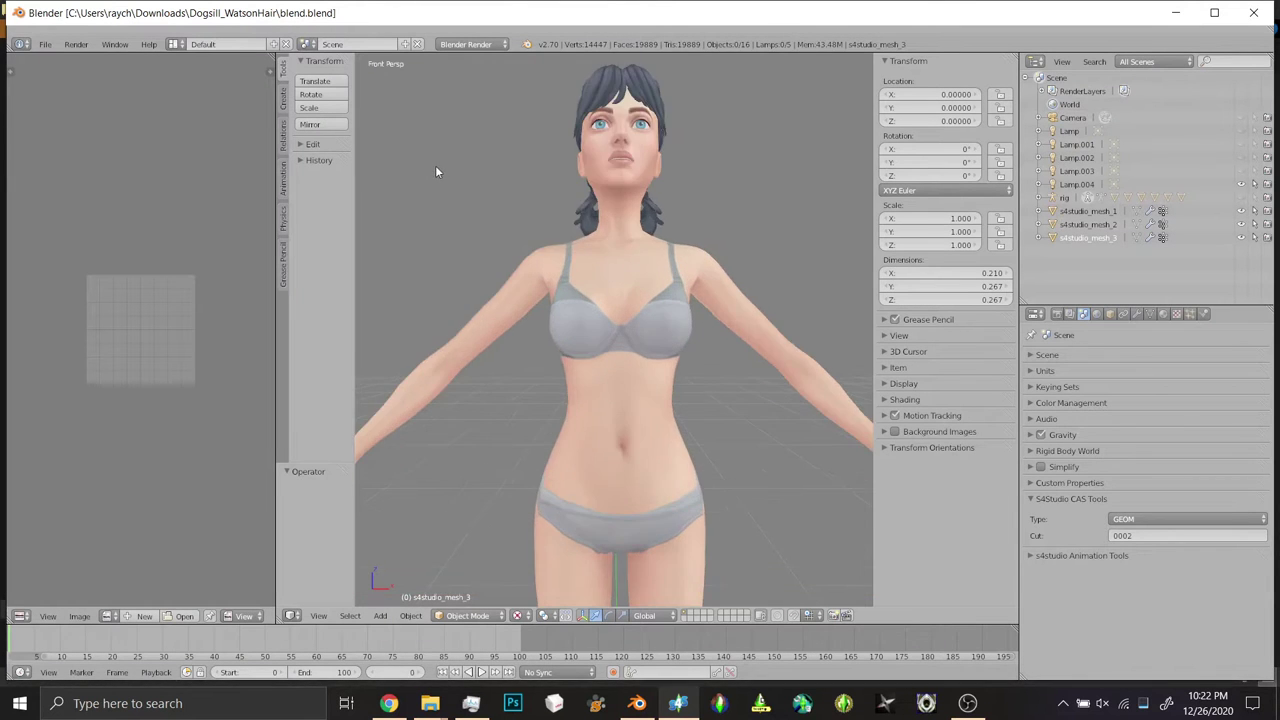
scroll(437, 174, "down", 5)
middle_click_drag(446, 171, 462, 205)
scroll(525, 195, "up", 3)
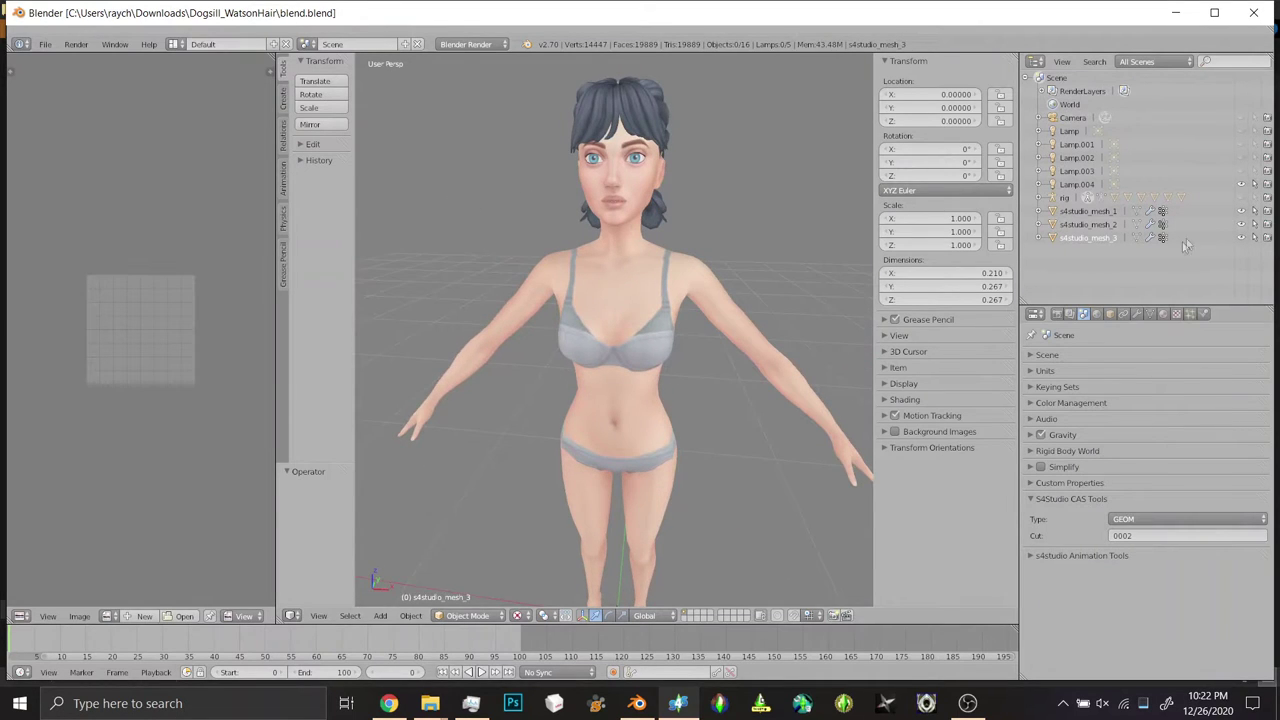
- Hide s4studio_mesh_1 and s4studio_mesh_2, leave the hair mesh s4studio_mesh_3 visible, and select it
left_click(1240, 237)
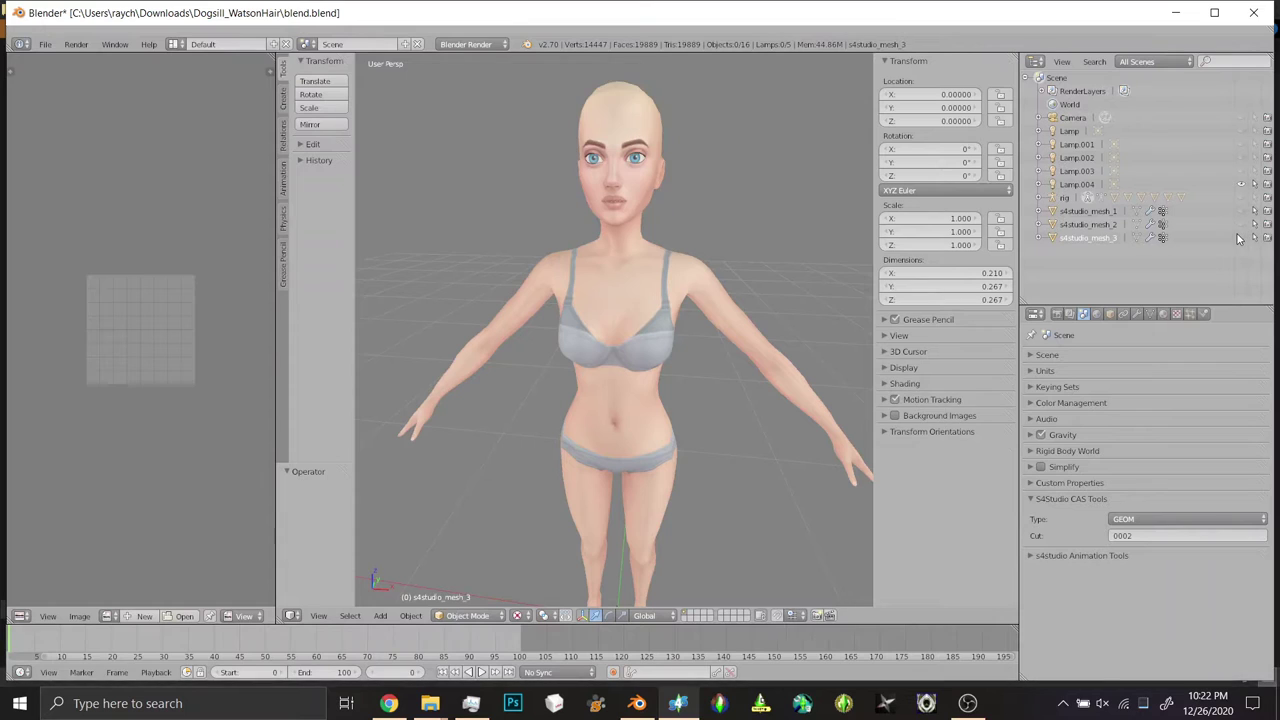
left_click(1240, 237)
left_click(1239, 233)
left_click(1240, 234)
left_click(1240, 234)
left_click(1240, 234)
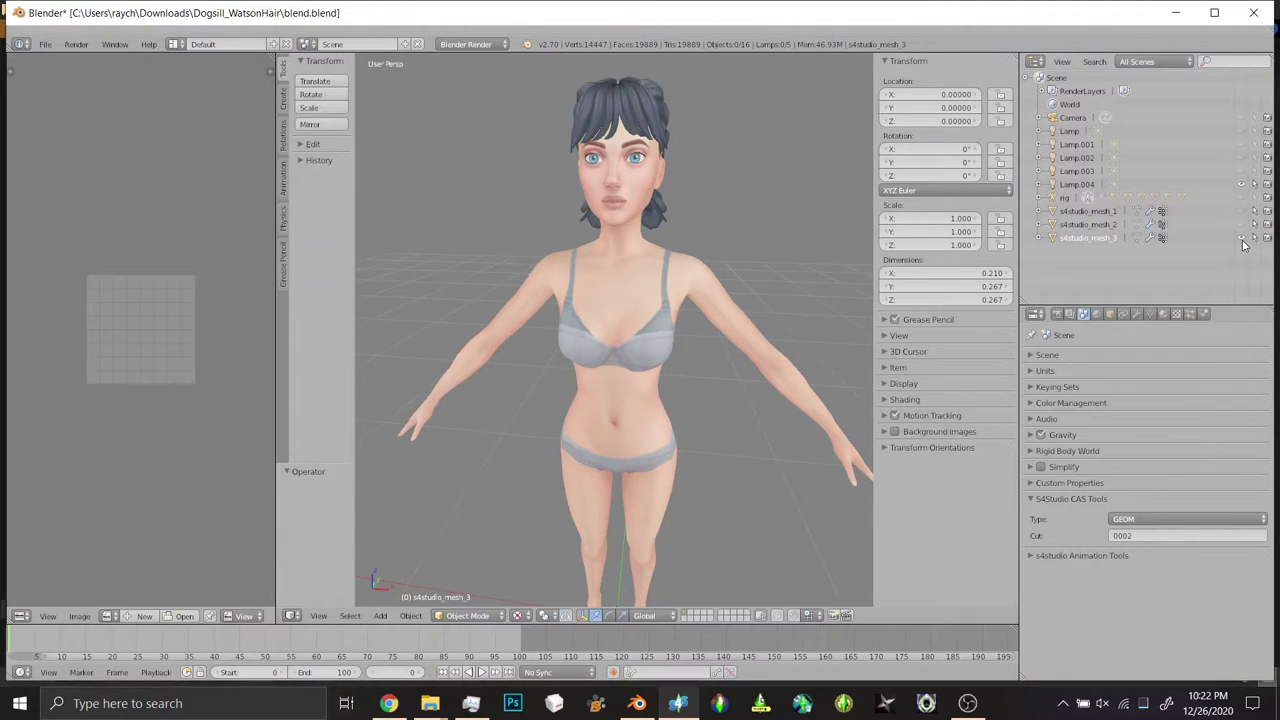
left_click(1052, 240)
- Export the selected hair as blend.obj with Selection Only, Smooth Groups and Write Normals enabled, and quit Blender without saving
left_click(50, 45)
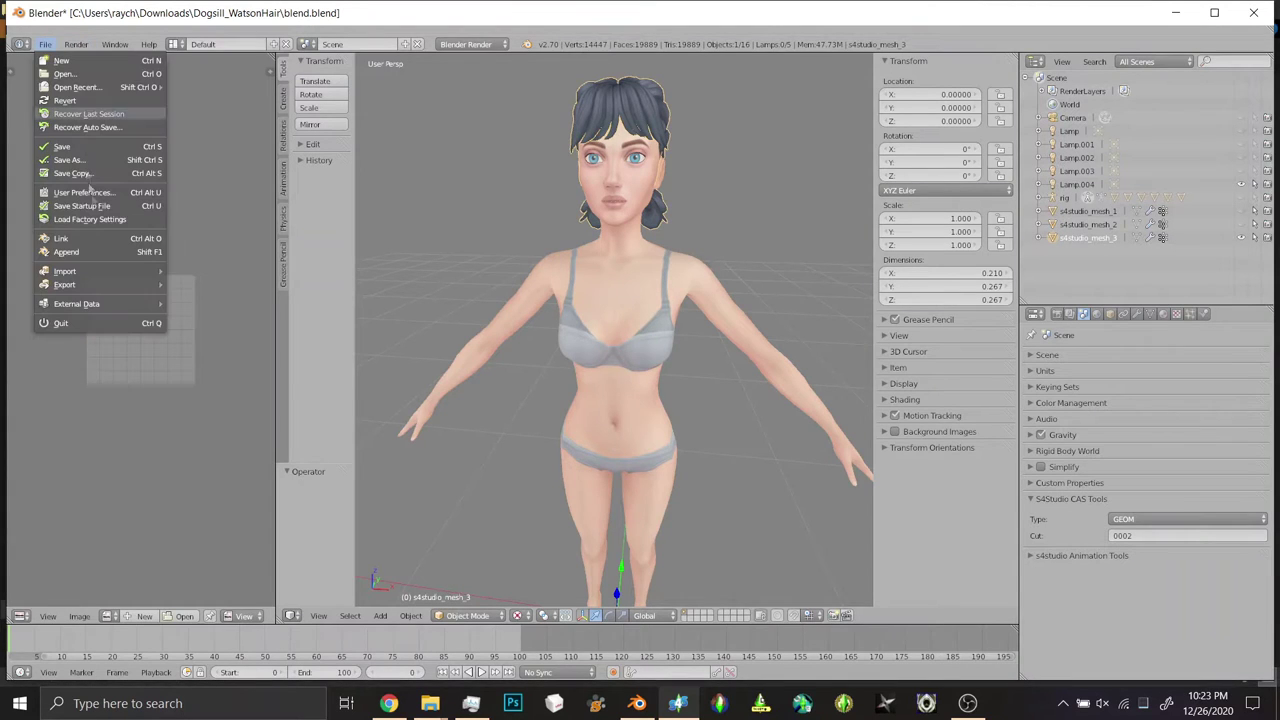
mouse_move(106, 290)
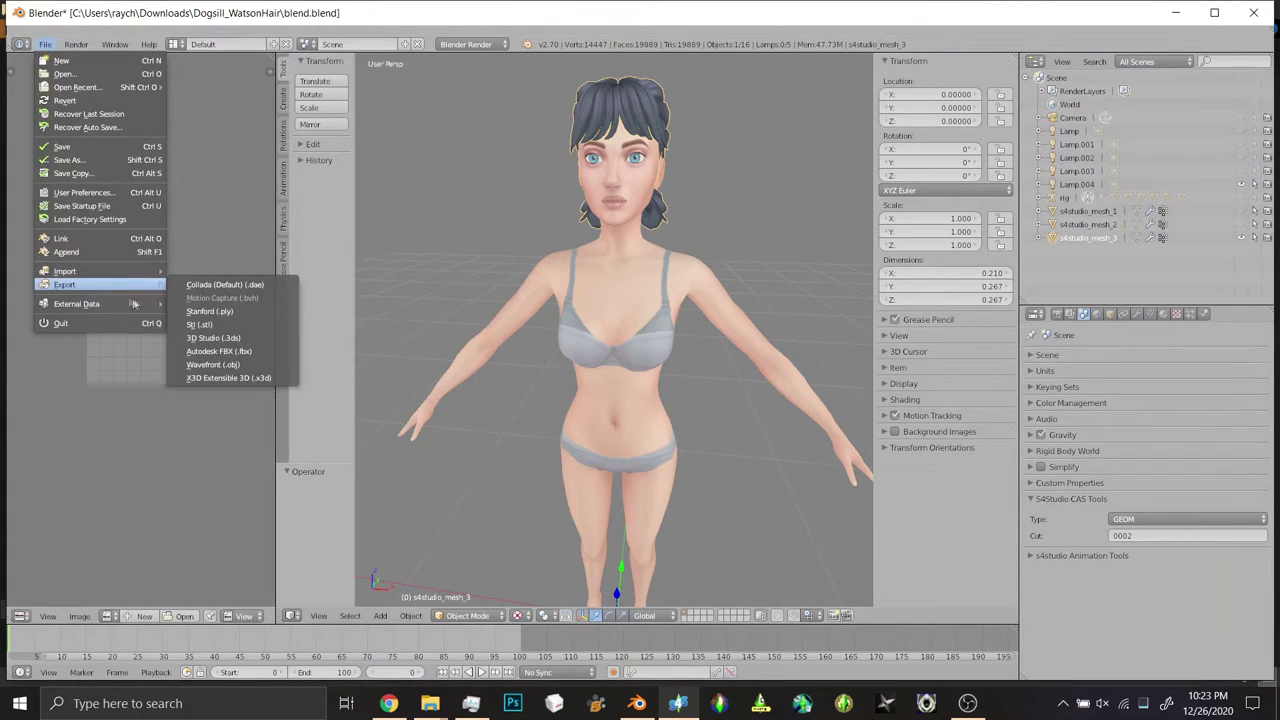
left_click(226, 365)
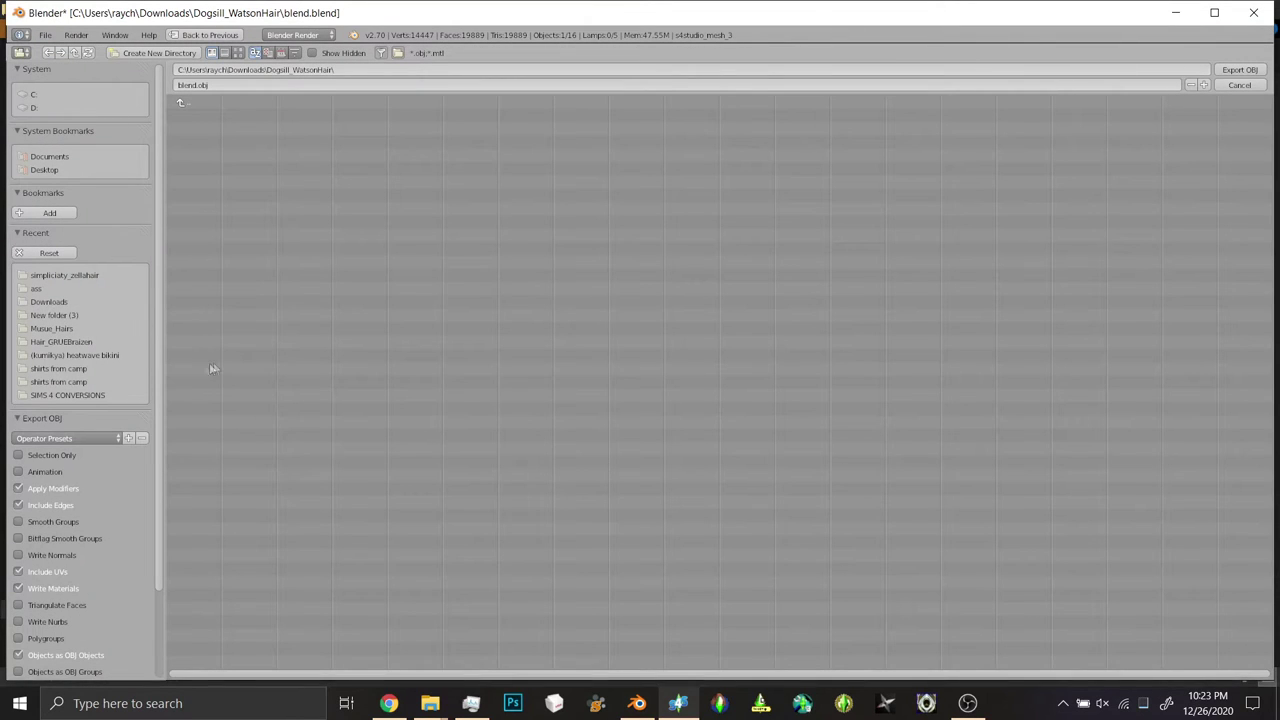
scroll(86, 472, "down", 4)
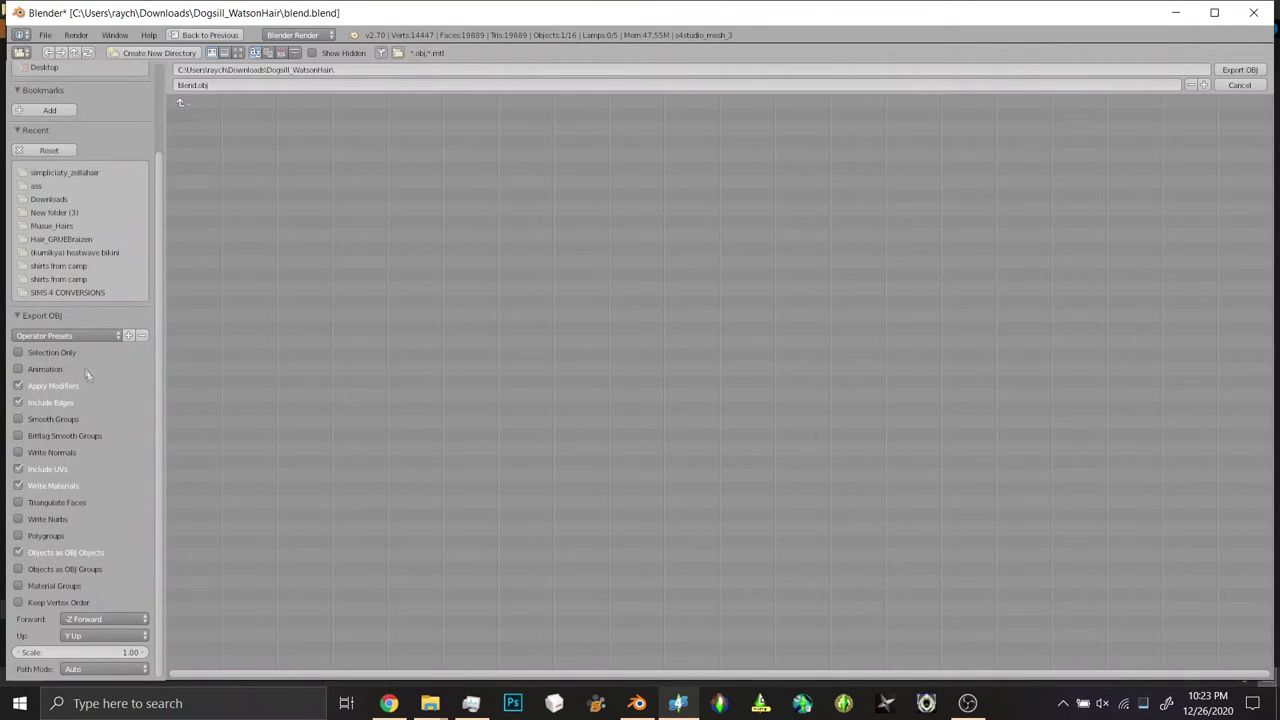
left_click(70, 348)
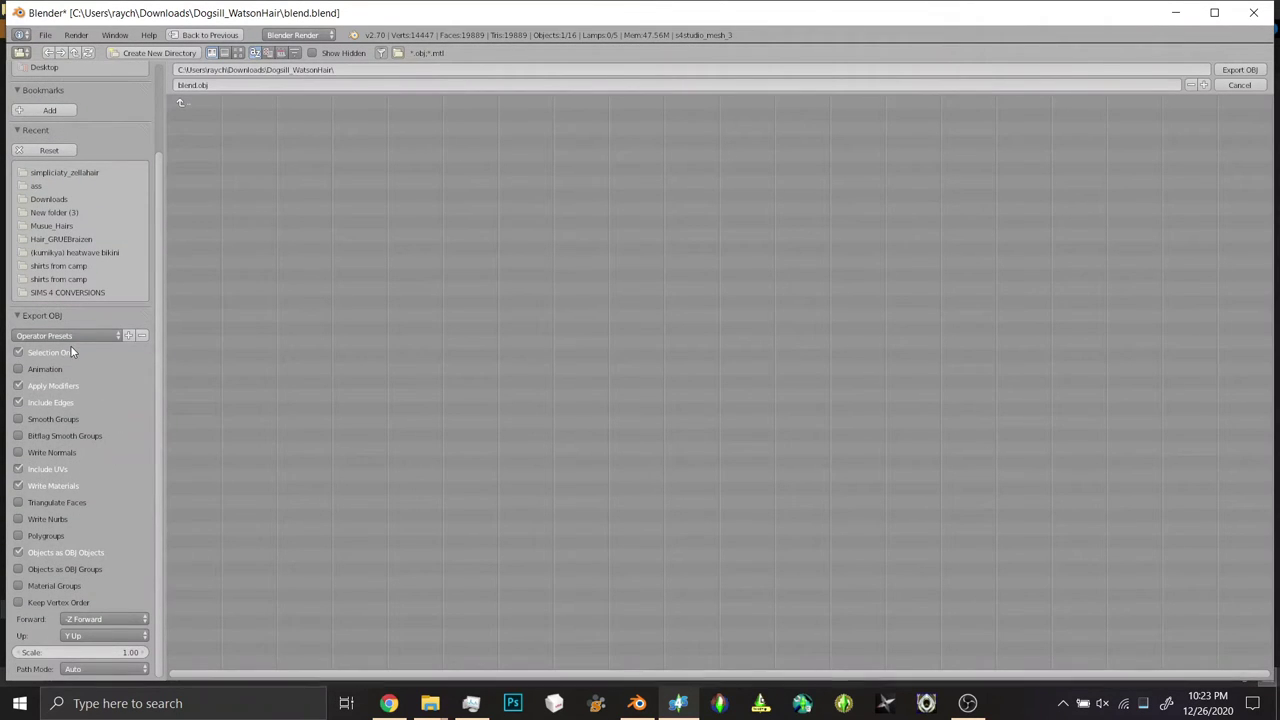
left_click(67, 419)
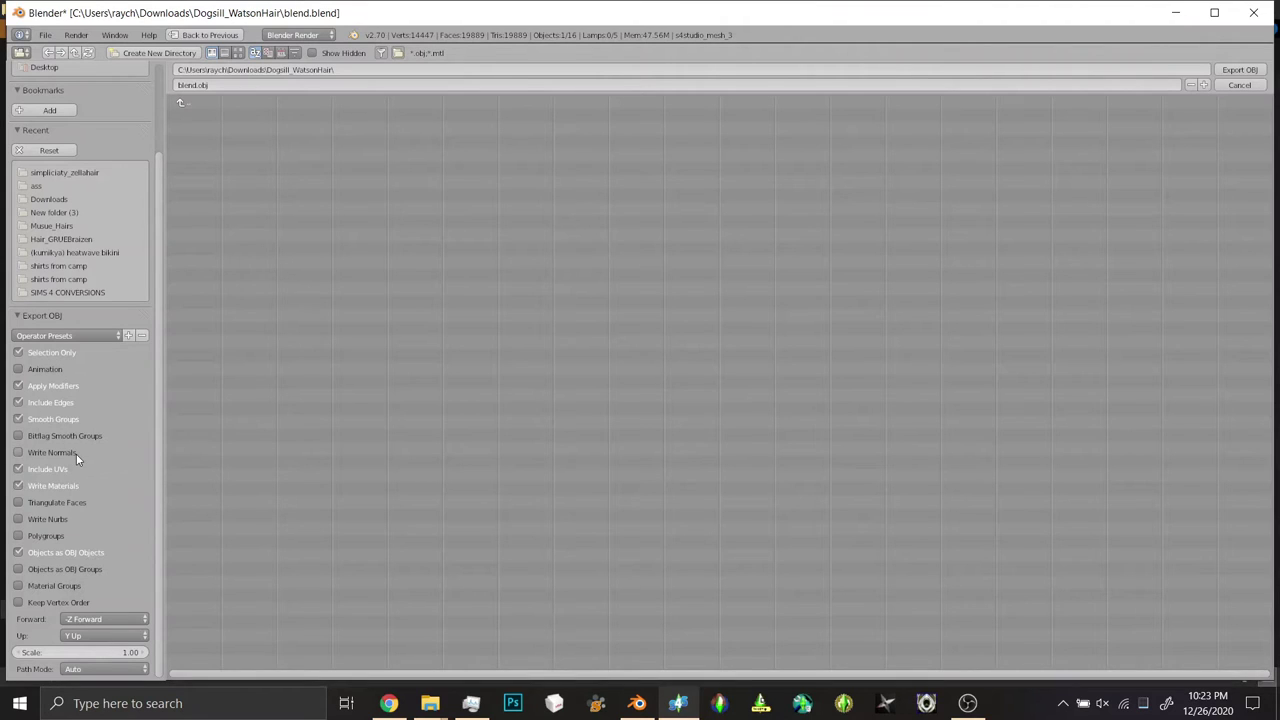
left_click(76, 454)
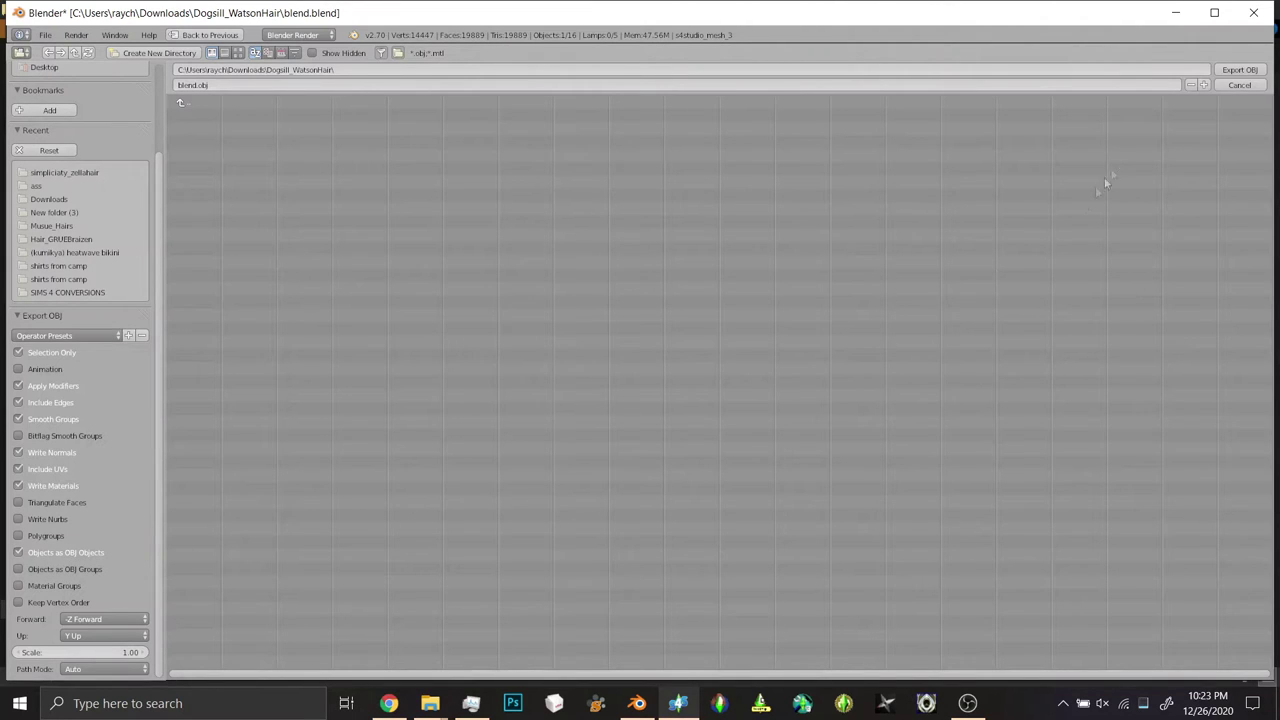
left_click(1249, 71)
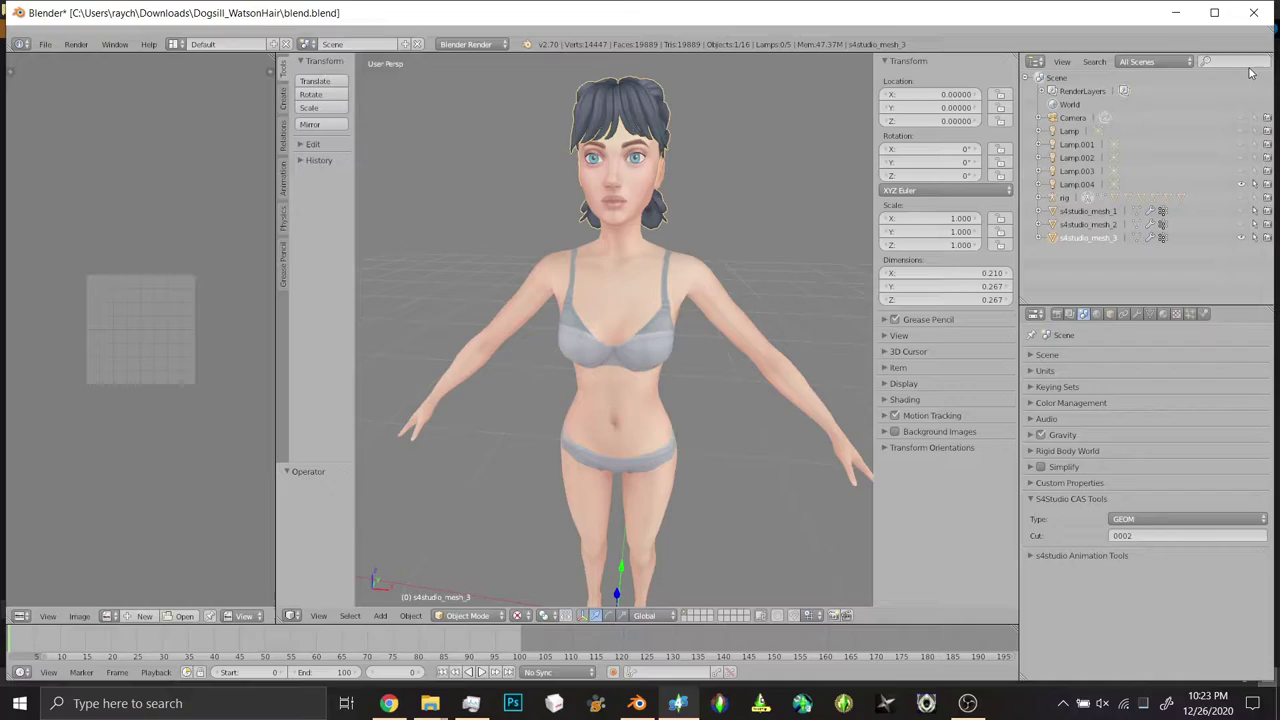
left_click(1253, 12)
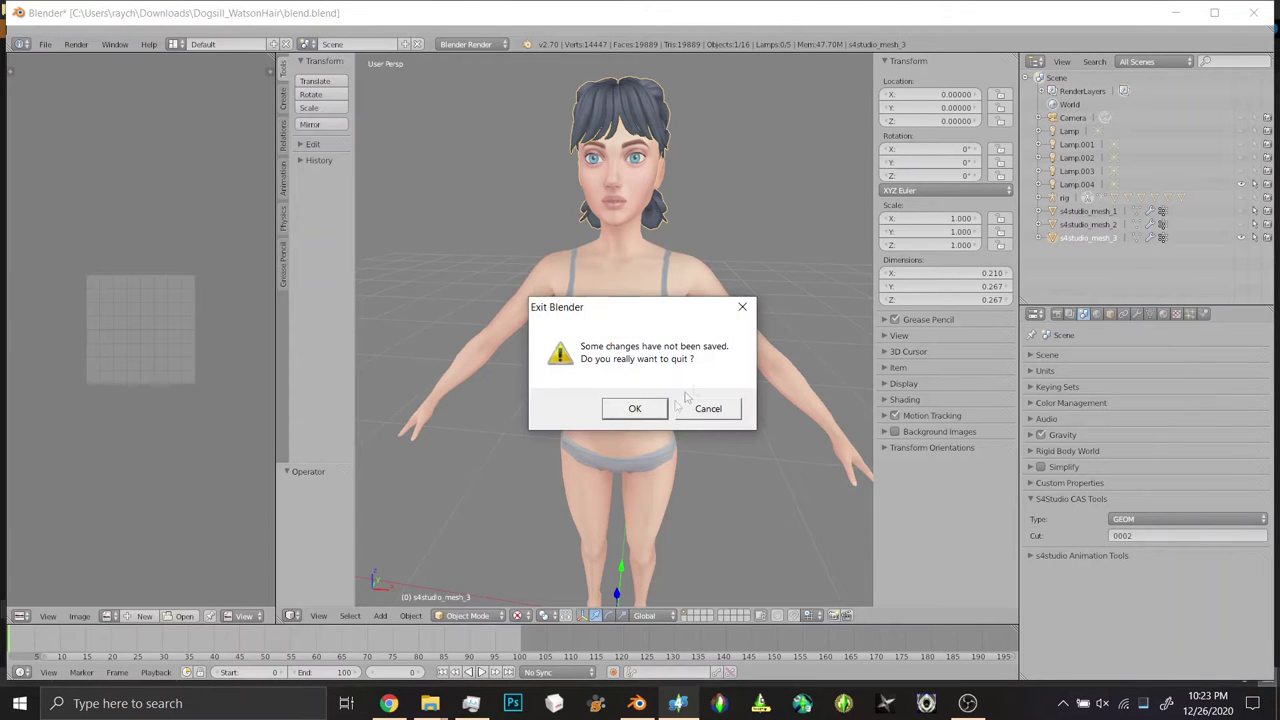
left_click(627, 413)
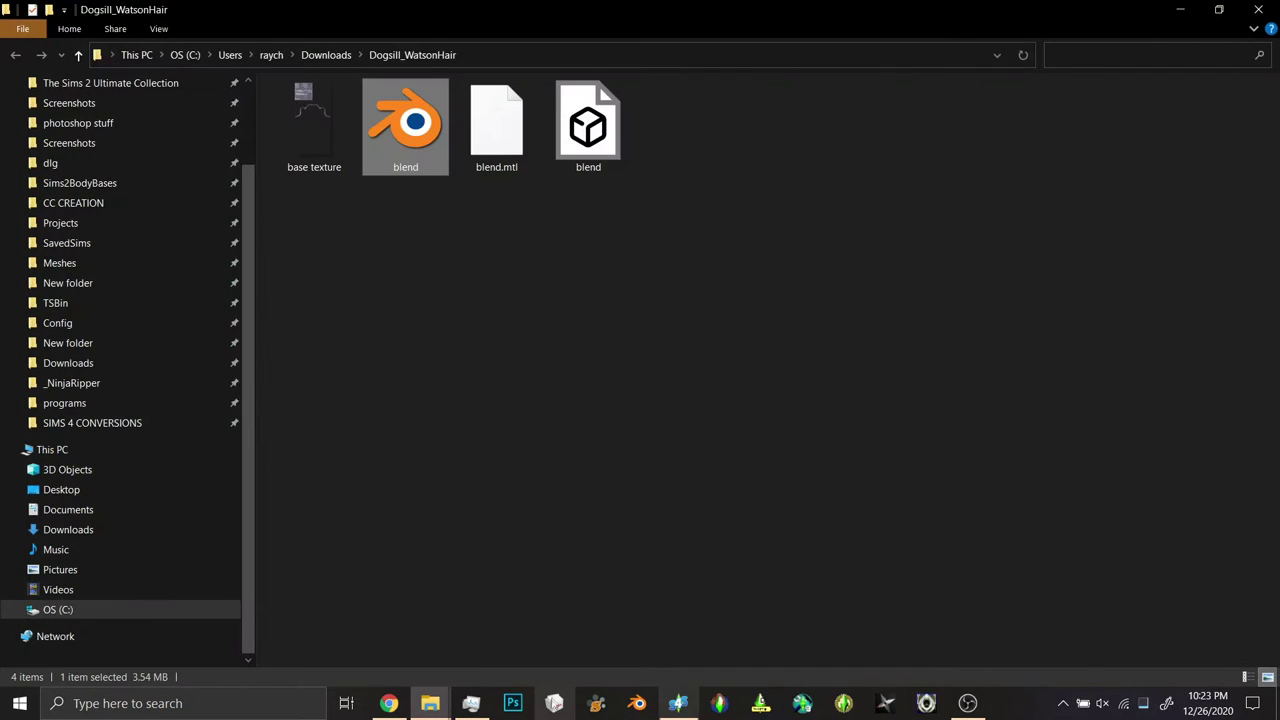
- Switch to MilkShape 3D and import the blend object from the Dogsill_WatsonHair folder in Downloads as Wavefront OBJ
left_click(554, 704)
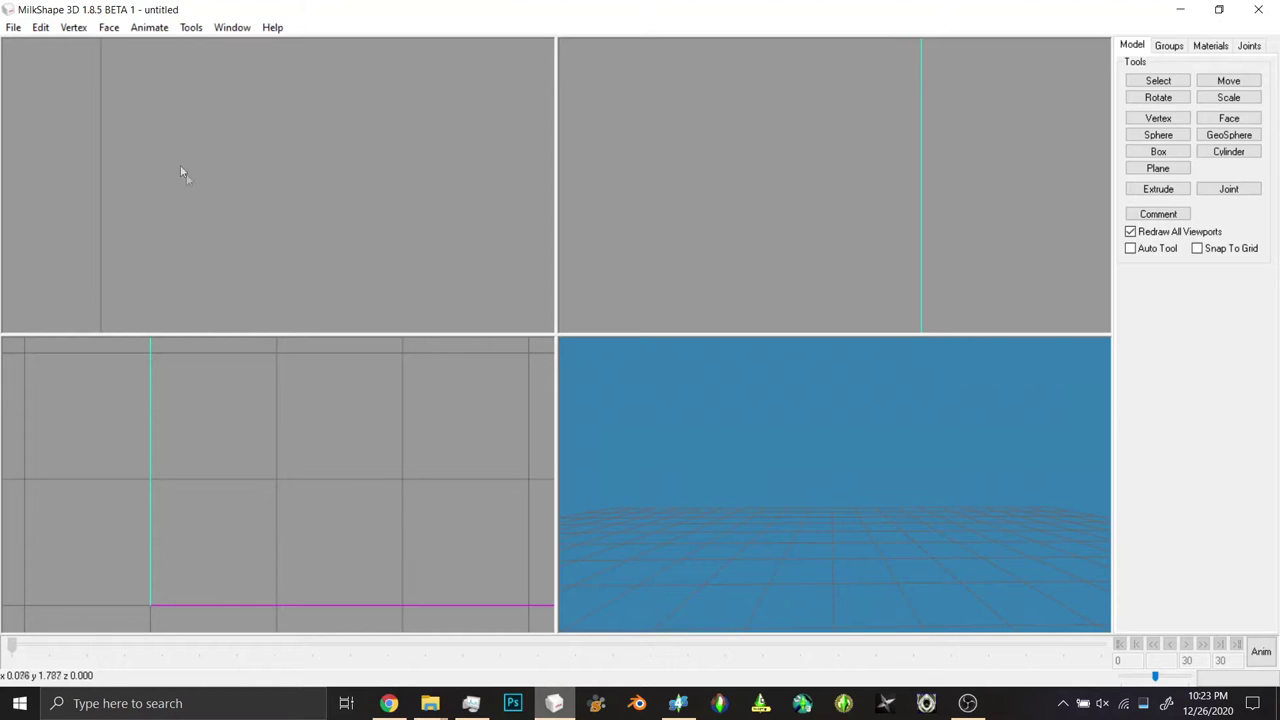
left_click(12, 28)
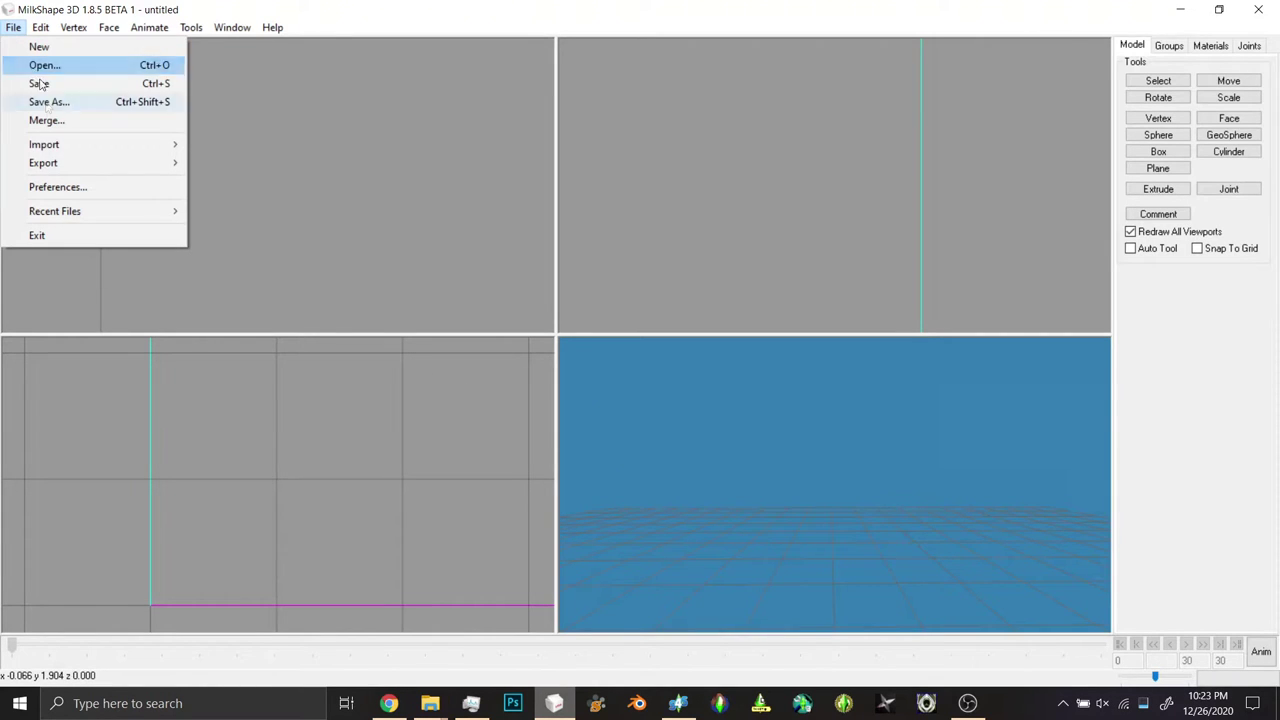
mouse_move(160, 145)
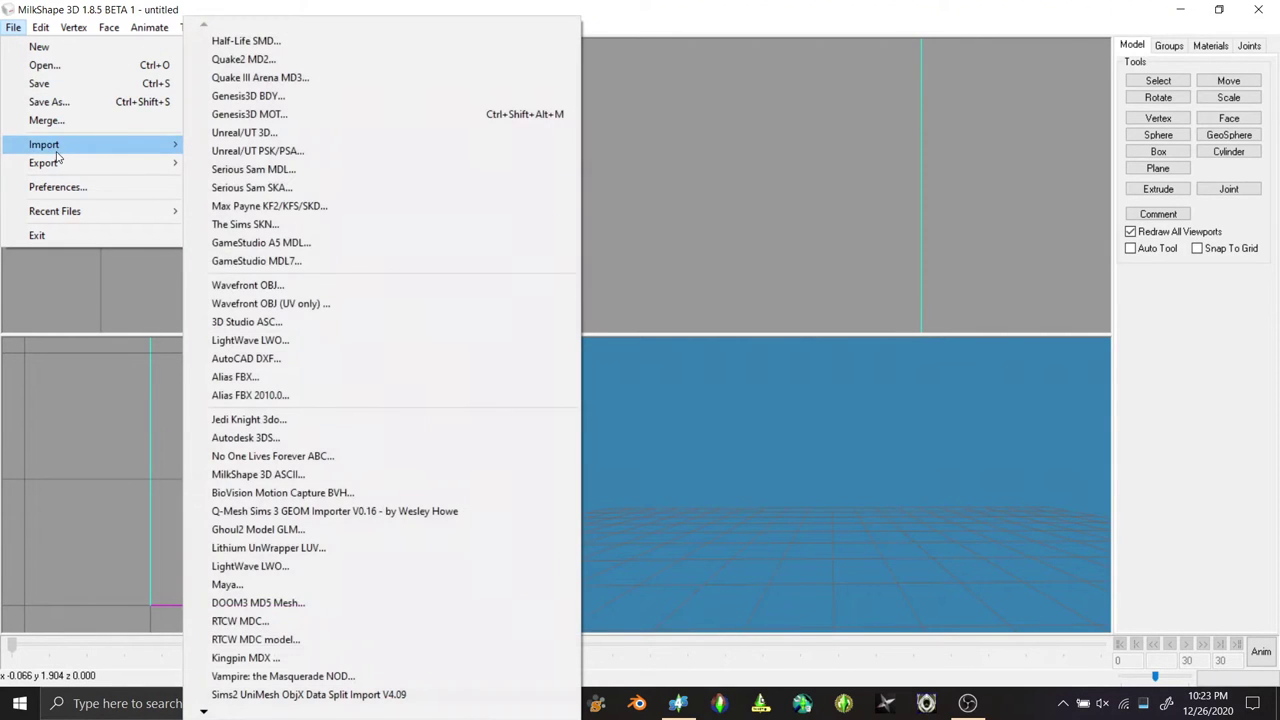
left_click(263, 285)
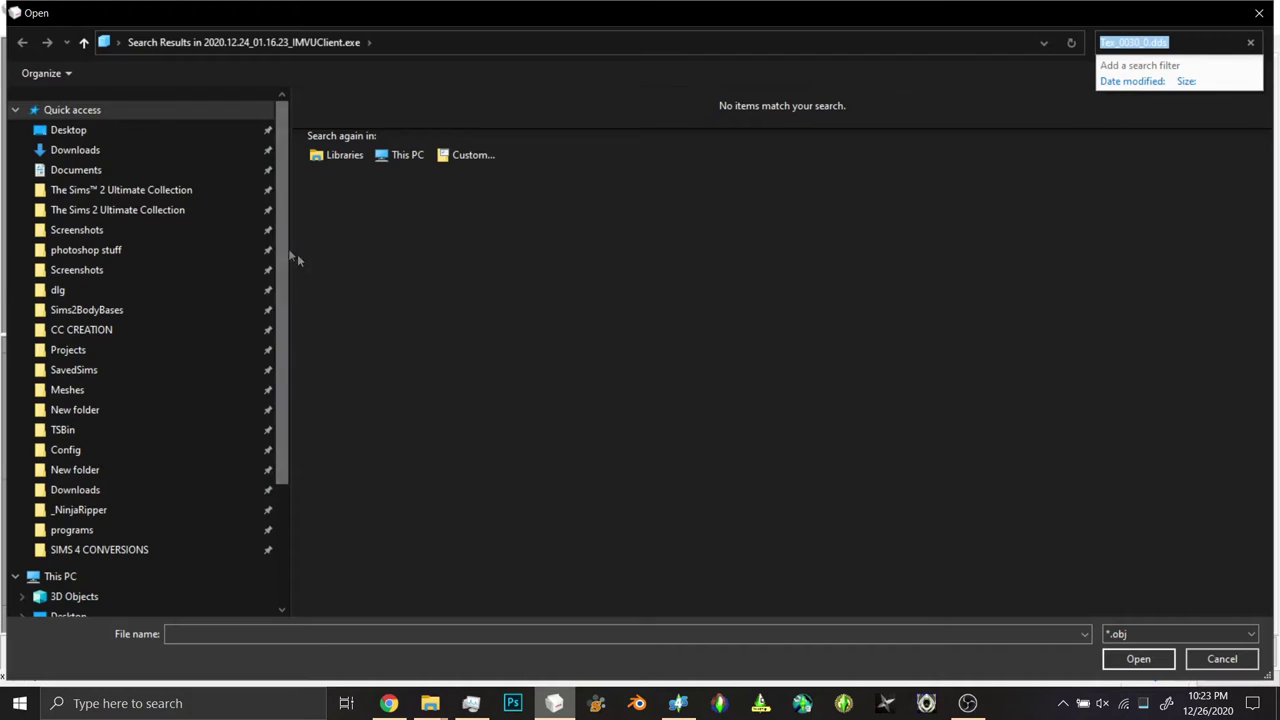
left_click(142, 150)
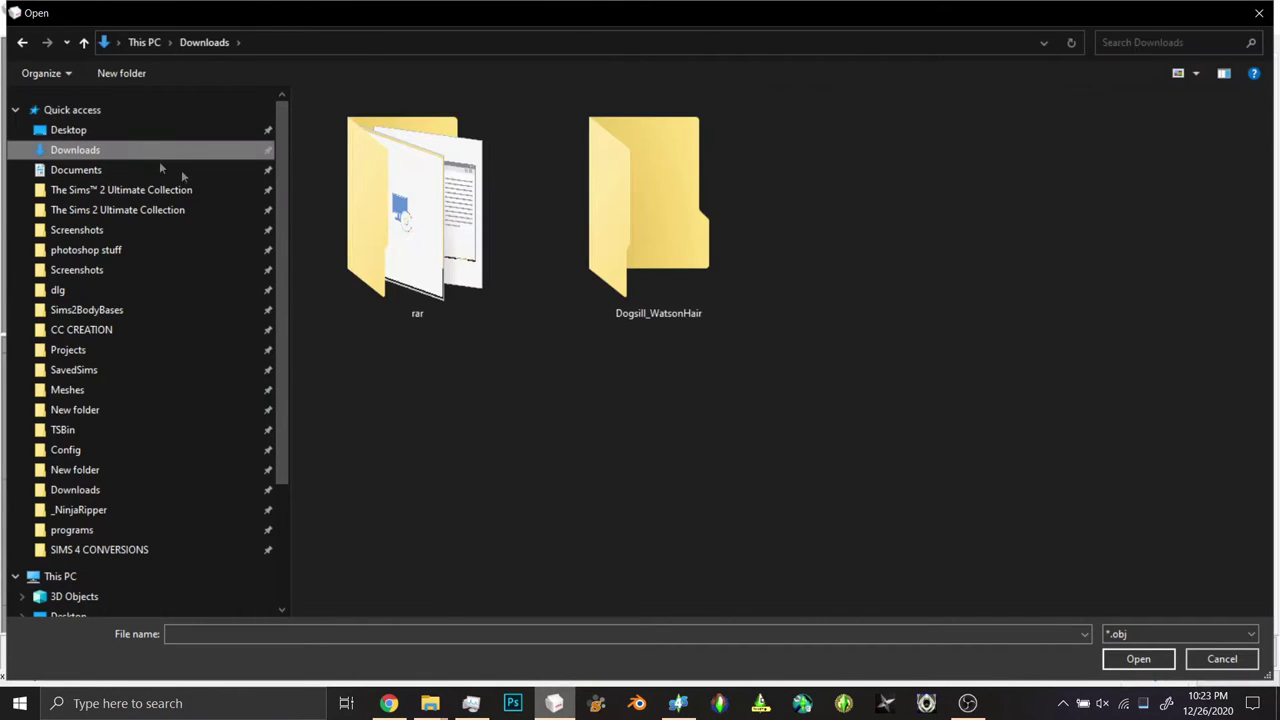
double_click(608, 288)
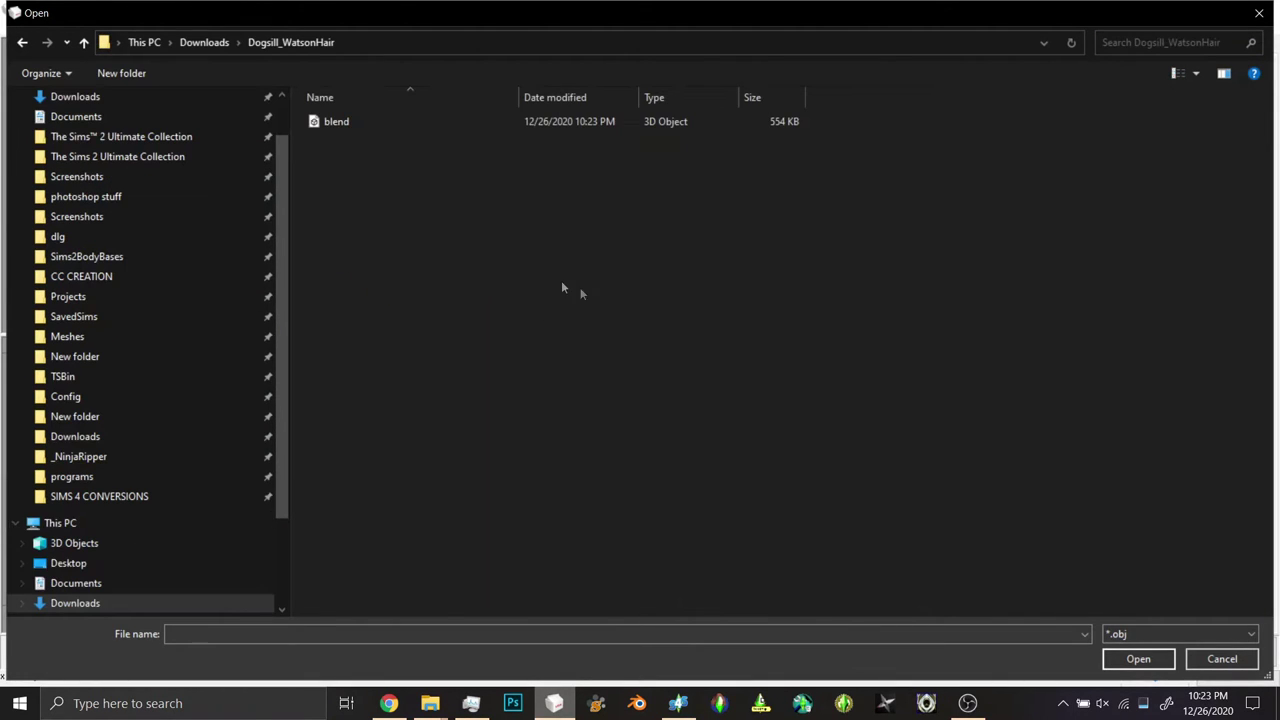
double_click(355, 126)
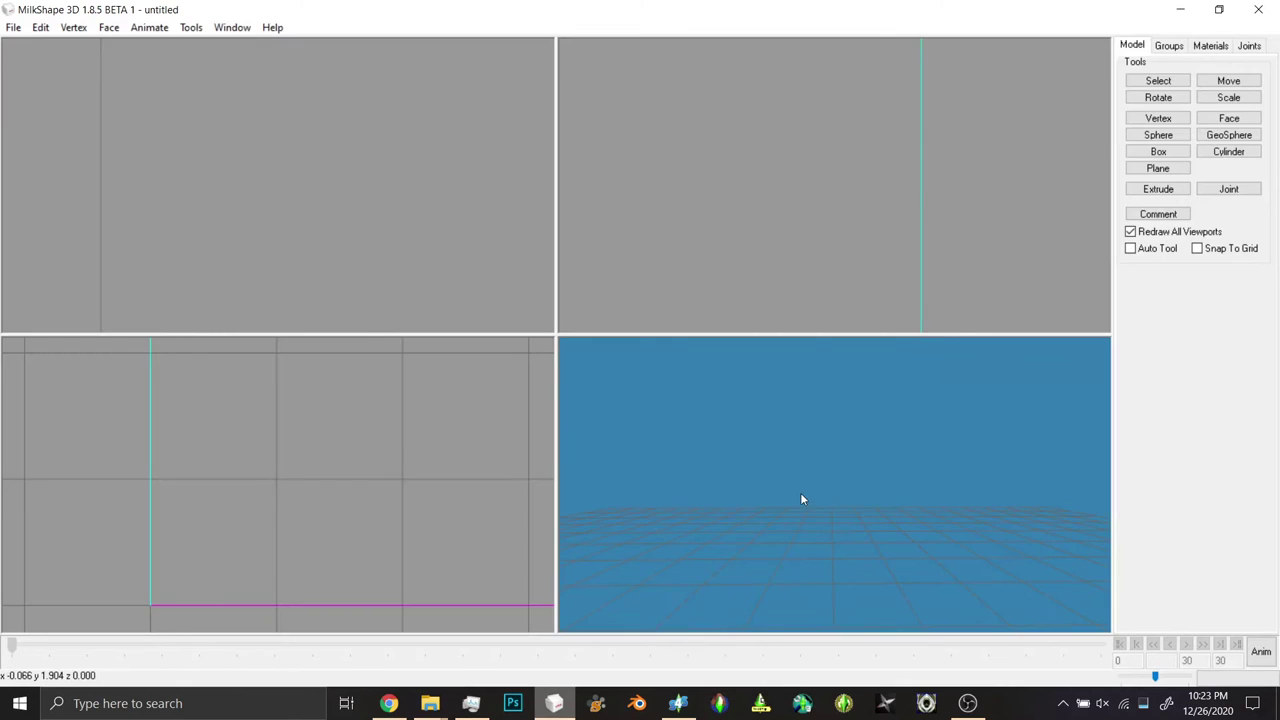
- Assign base texture.png as the texture of the DiffuseMap material and view the textured hair
mouse_move(836, 473)
left_mouse_down()
mouse_move(736, 471)
mouse_move(860, 473)
left_mouse_up()
left_click(1170, 46)
left_click(1249, 46)
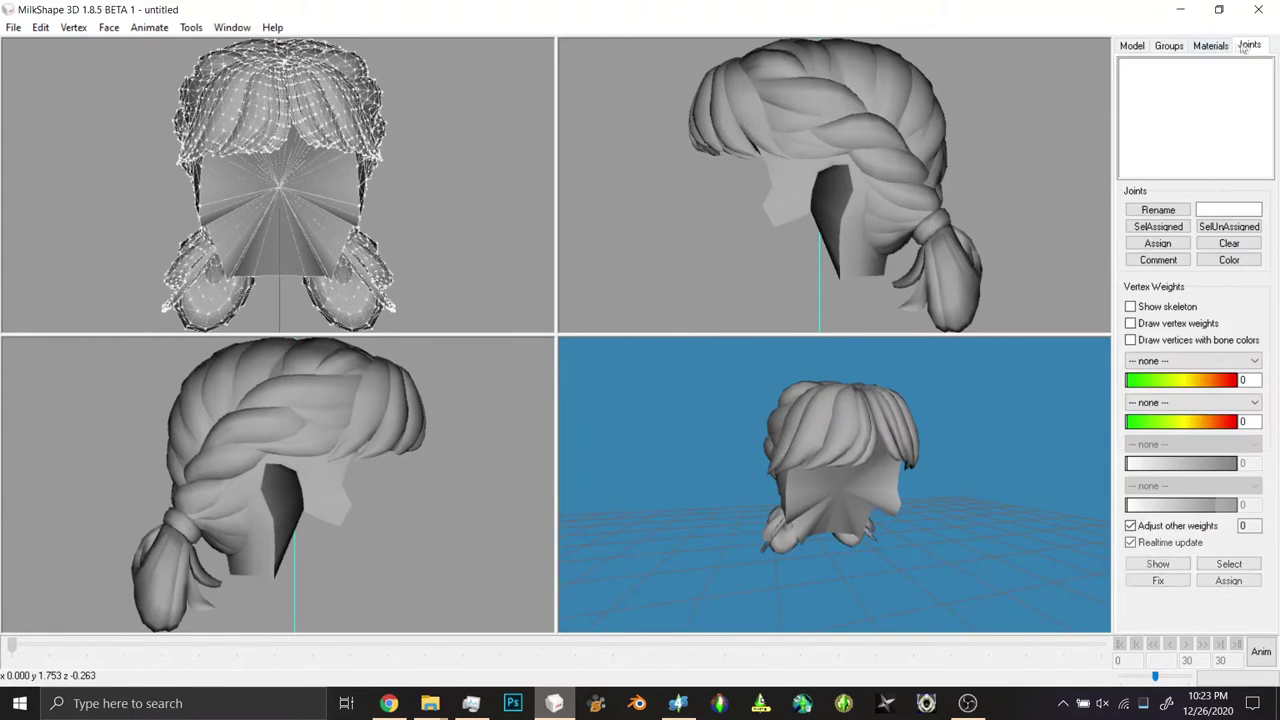
left_click(1210, 46)
left_click(1160, 357)
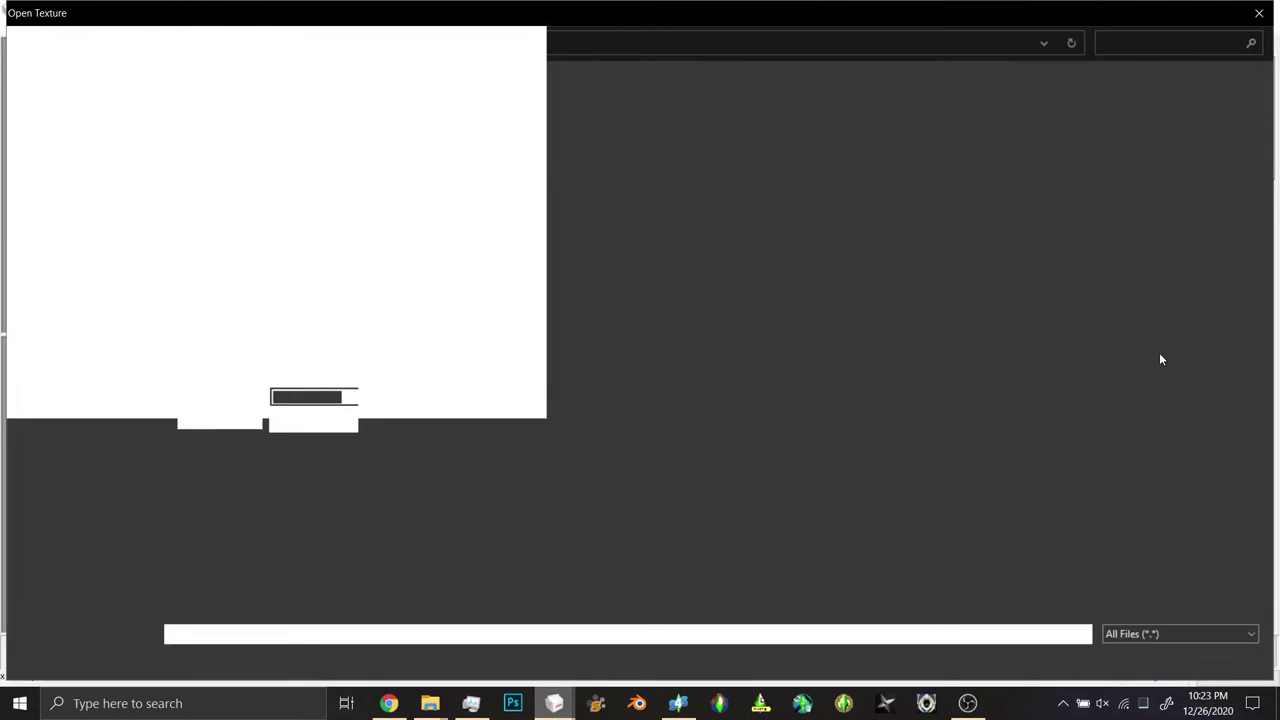
left_click(362, 124)
double_click(362, 124)
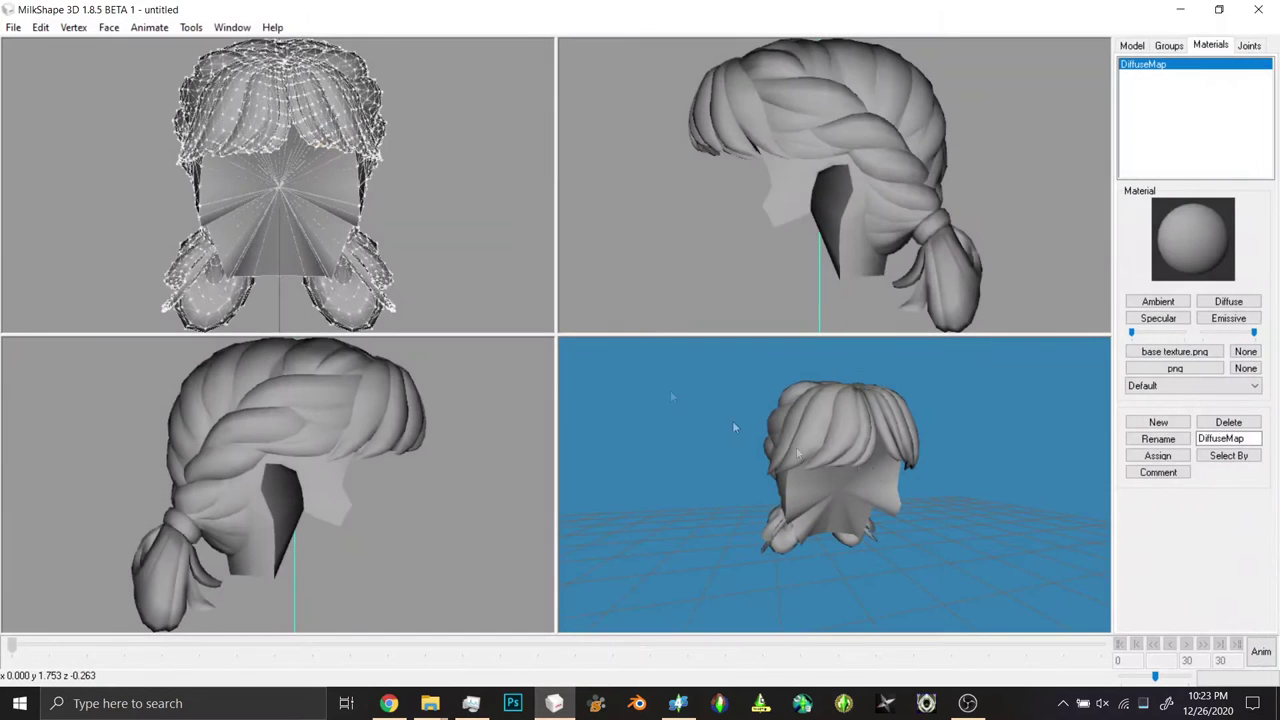
left_click_drag(882, 470, 852, 477)
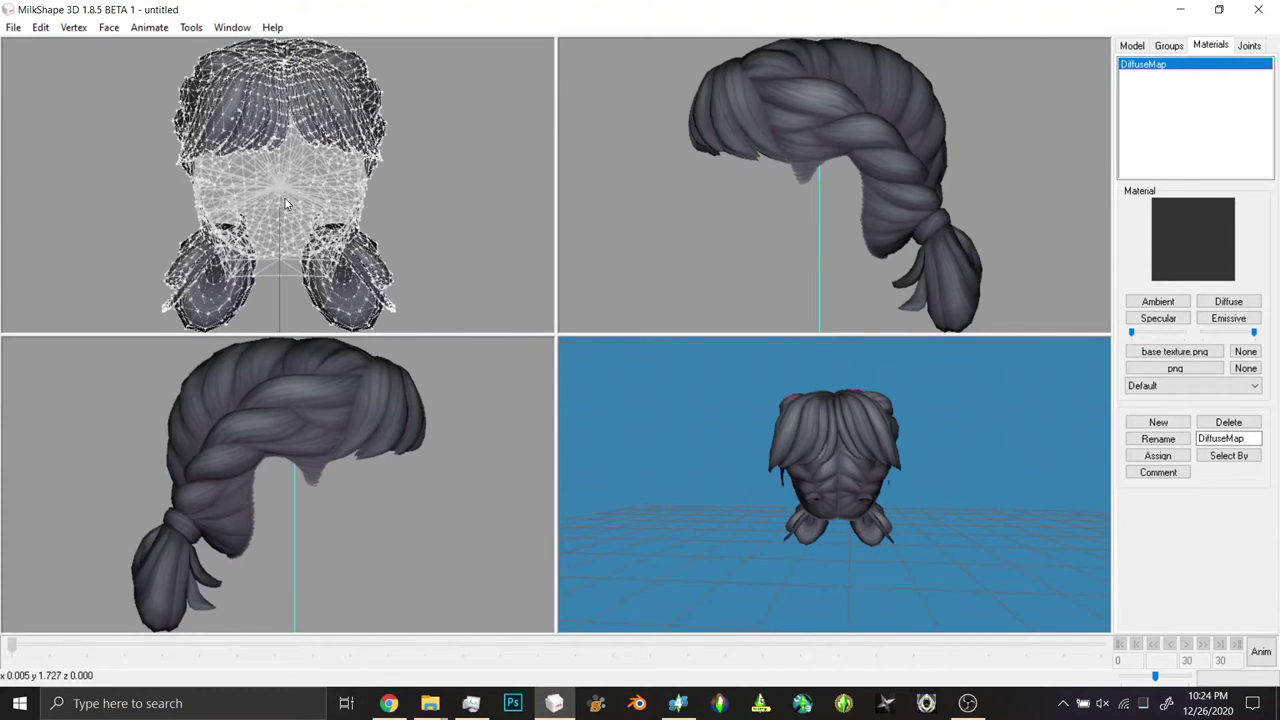
- Activate the Select tool in vertex mode and examine the mesh edges in the face area up close in the front view
left_click(1131, 46)
left_click(1150, 80)
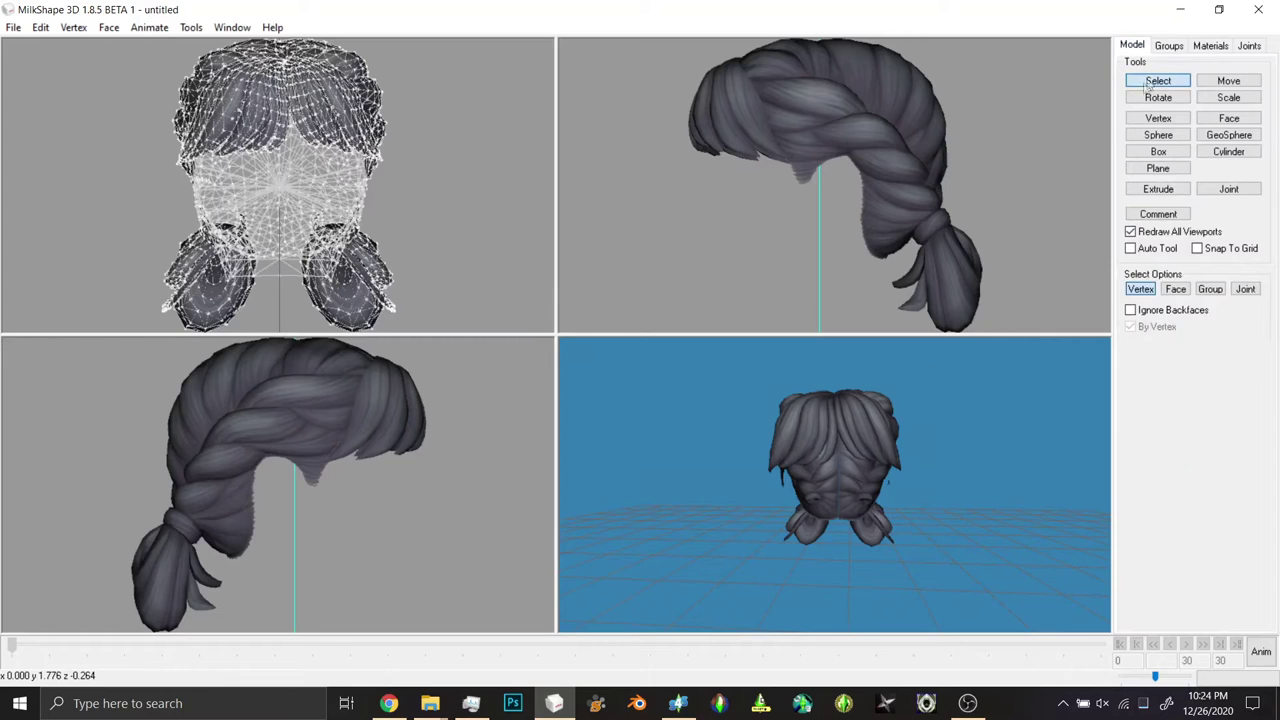
right_click(284, 200)
left_click(400, 508)
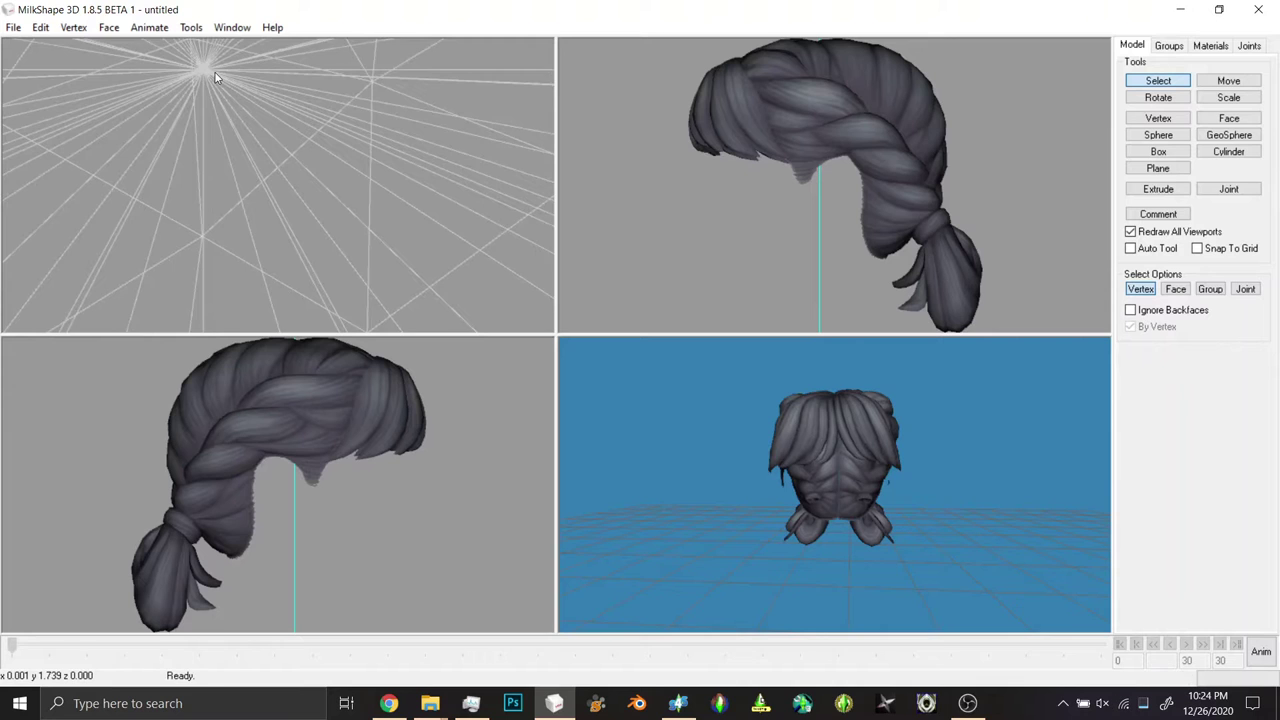
scroll(214, 71, "up", 2)
scroll(660, 515, "up", 1)
- Examine the hair mesh in the 3D view with Wireframe Overlay enabled, and return to the plain textured display
left_click_drag(660, 515, 880, 511)
right_click(880, 510)
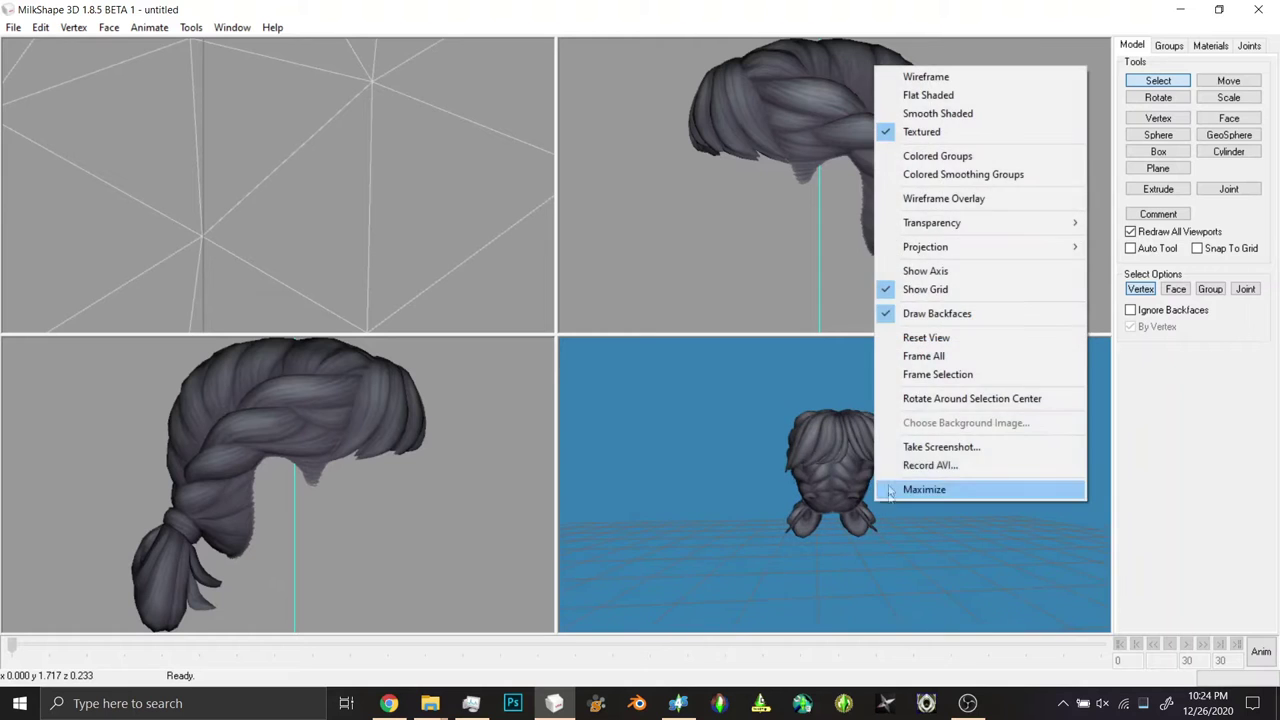
left_click(960, 198)
left_click_drag(917, 567, 882, 566)
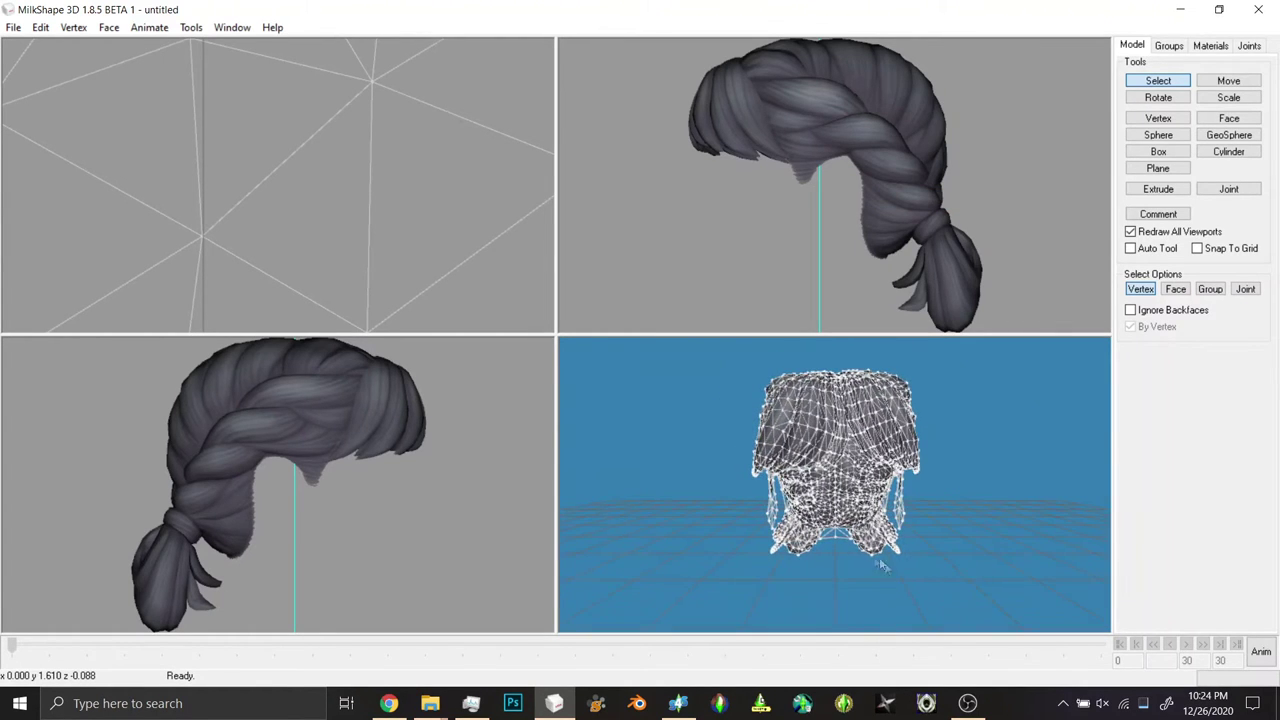
right_click(826, 530)
left_click(926, 221)
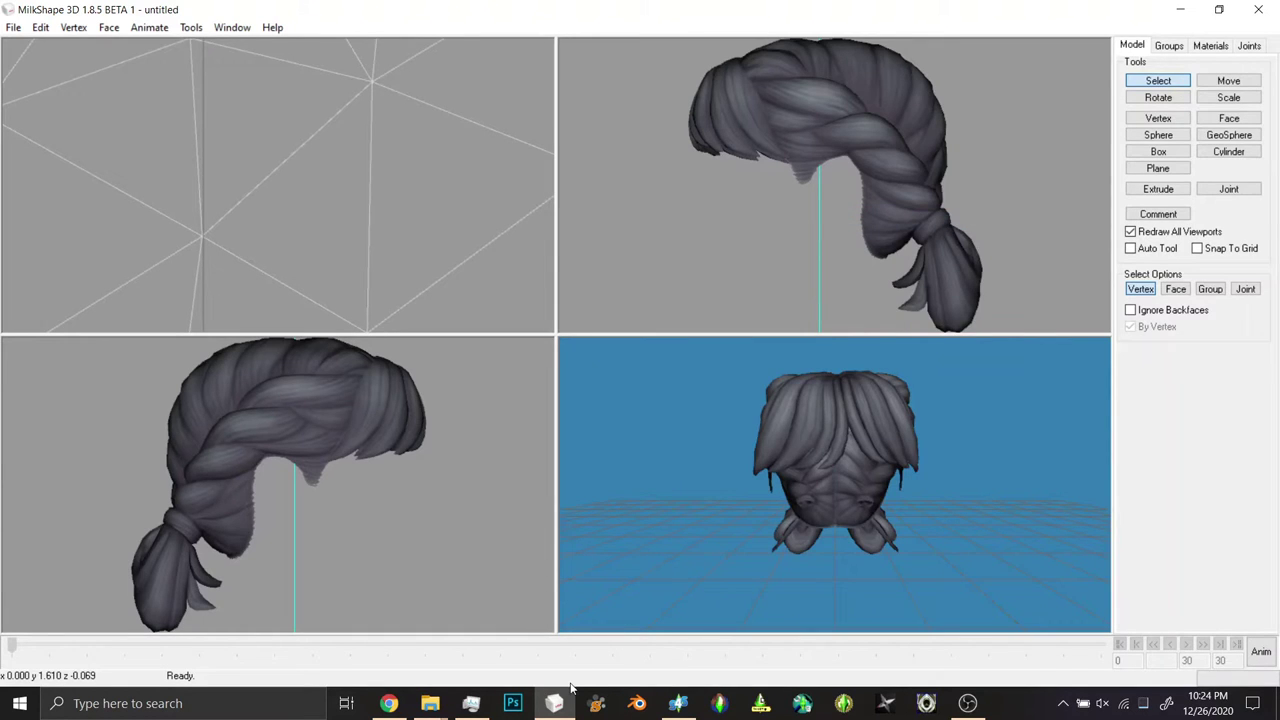
- Replace the DiffuseMap material's texture with black dds from the Dogsill_WatsonHair folder
left_click(506, 705)
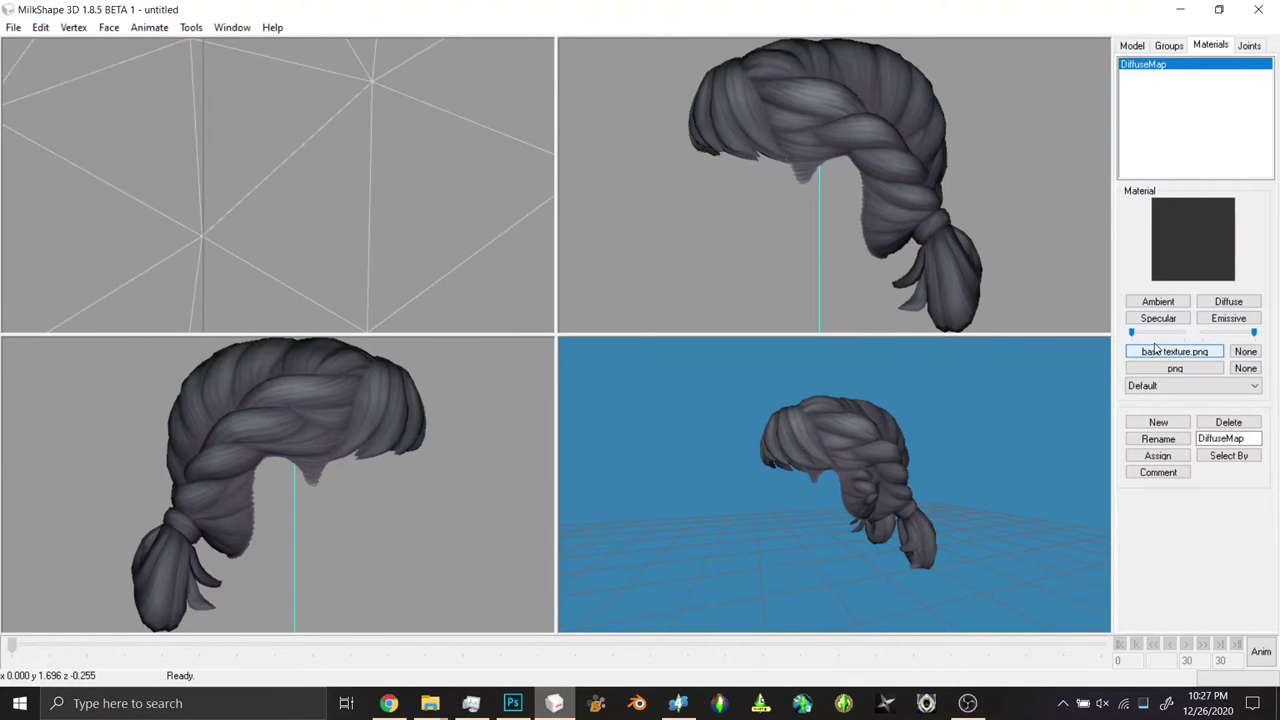
left_click(1154, 349)
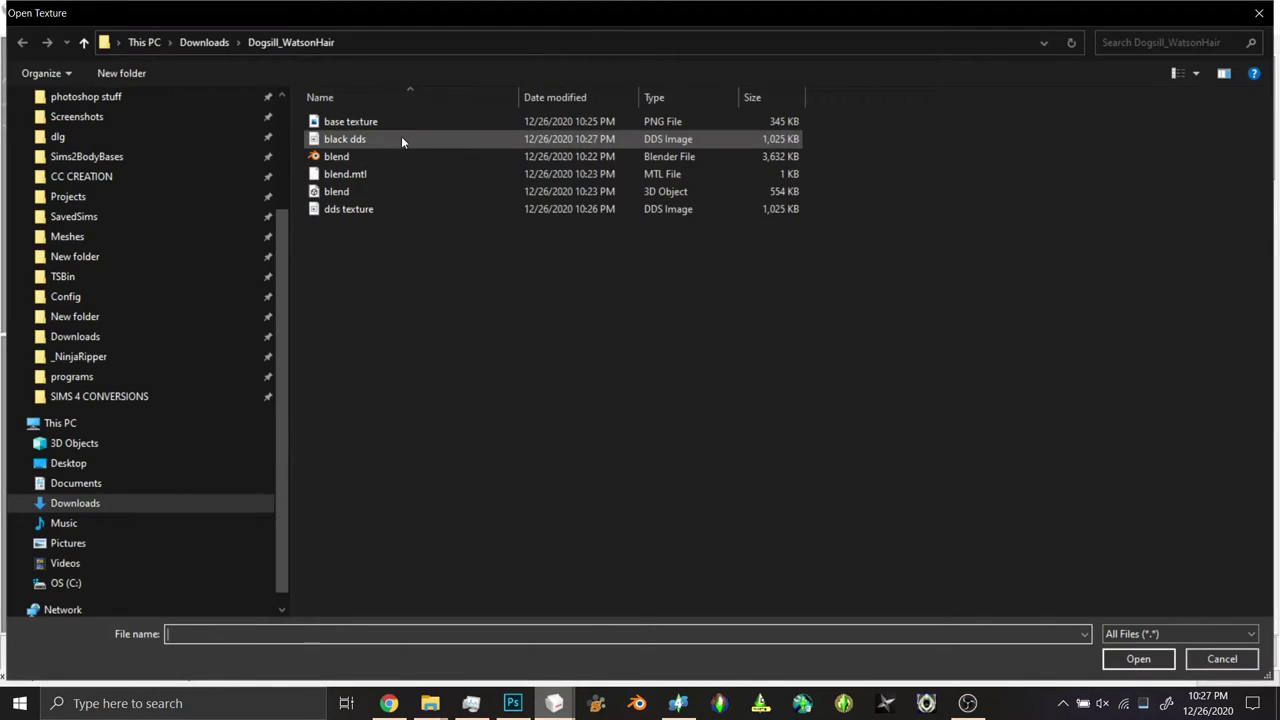
double_click(401, 139)
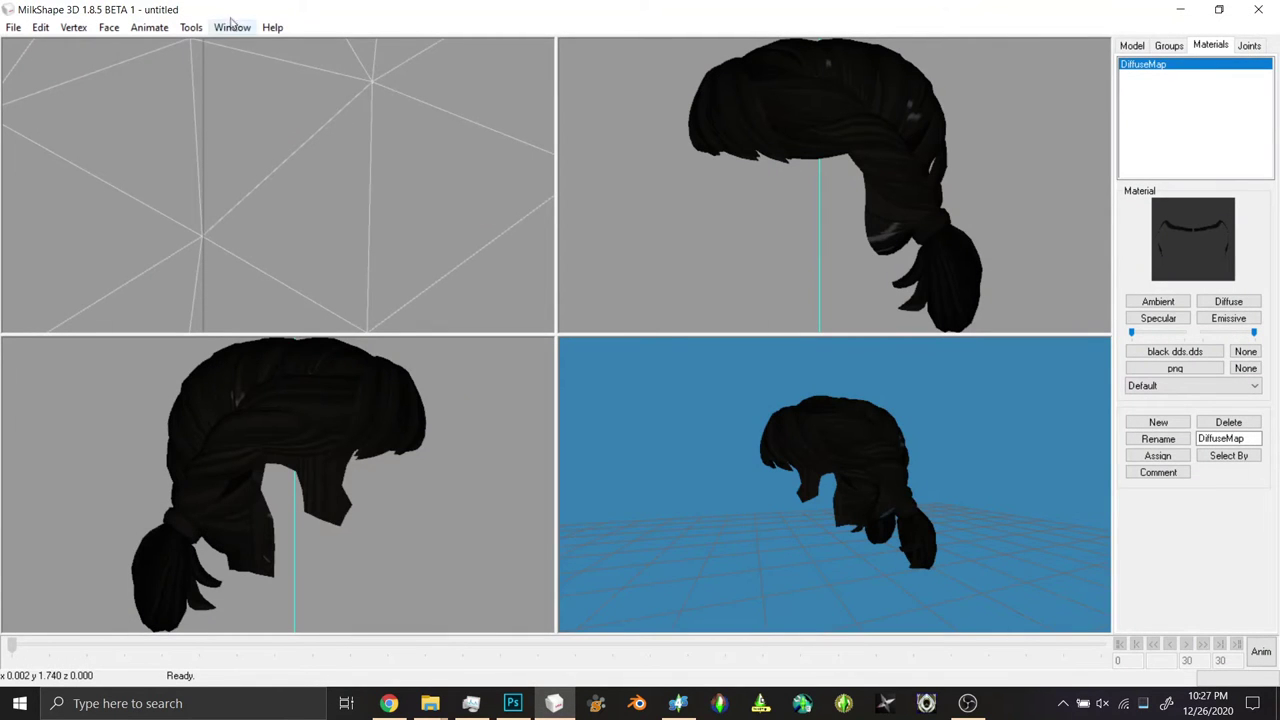
- Select the default hair group and open the Texture Coordinate Editor with its UV map shown
left_click(230, 28)
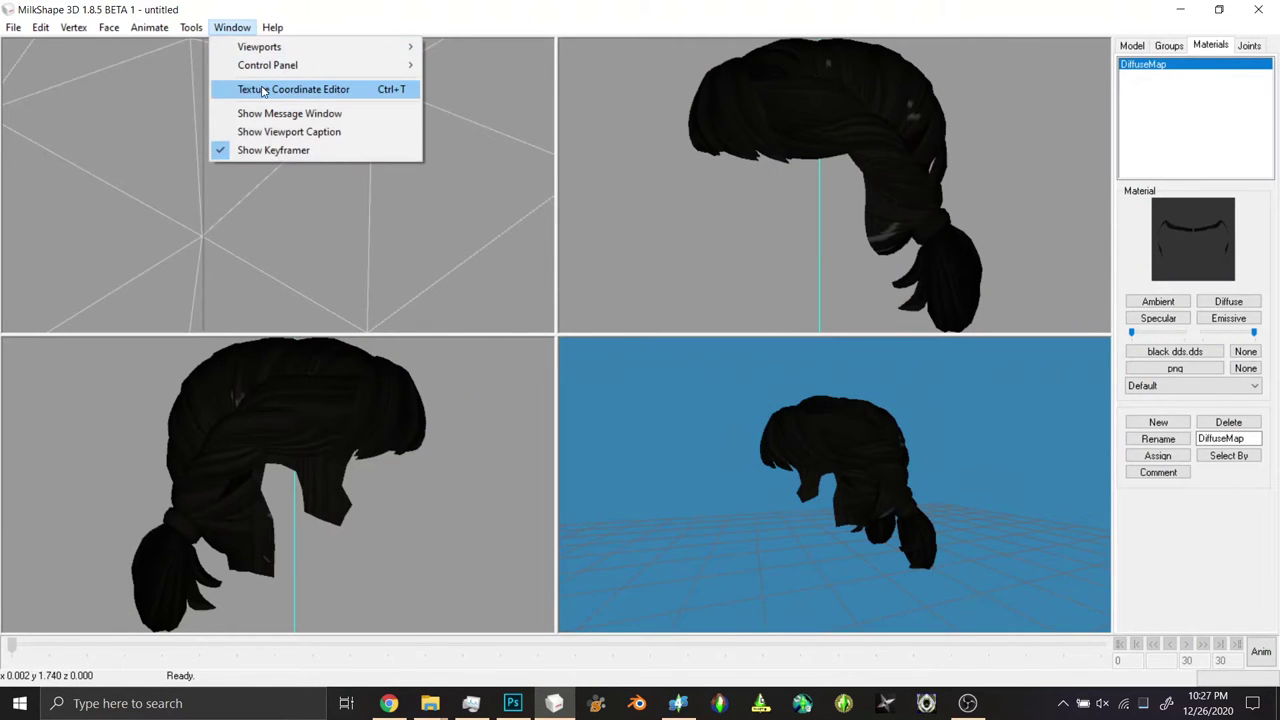
left_click(1167, 47)
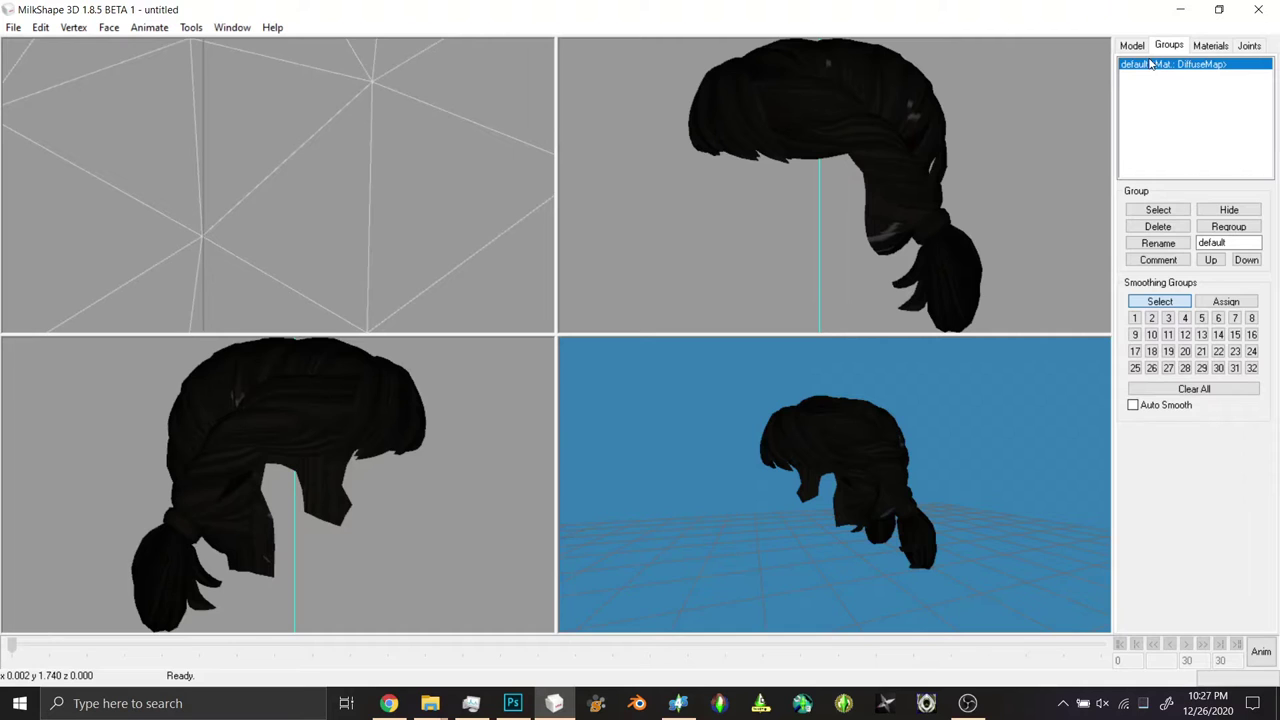
double_click(1150, 65)
left_click(232, 27)
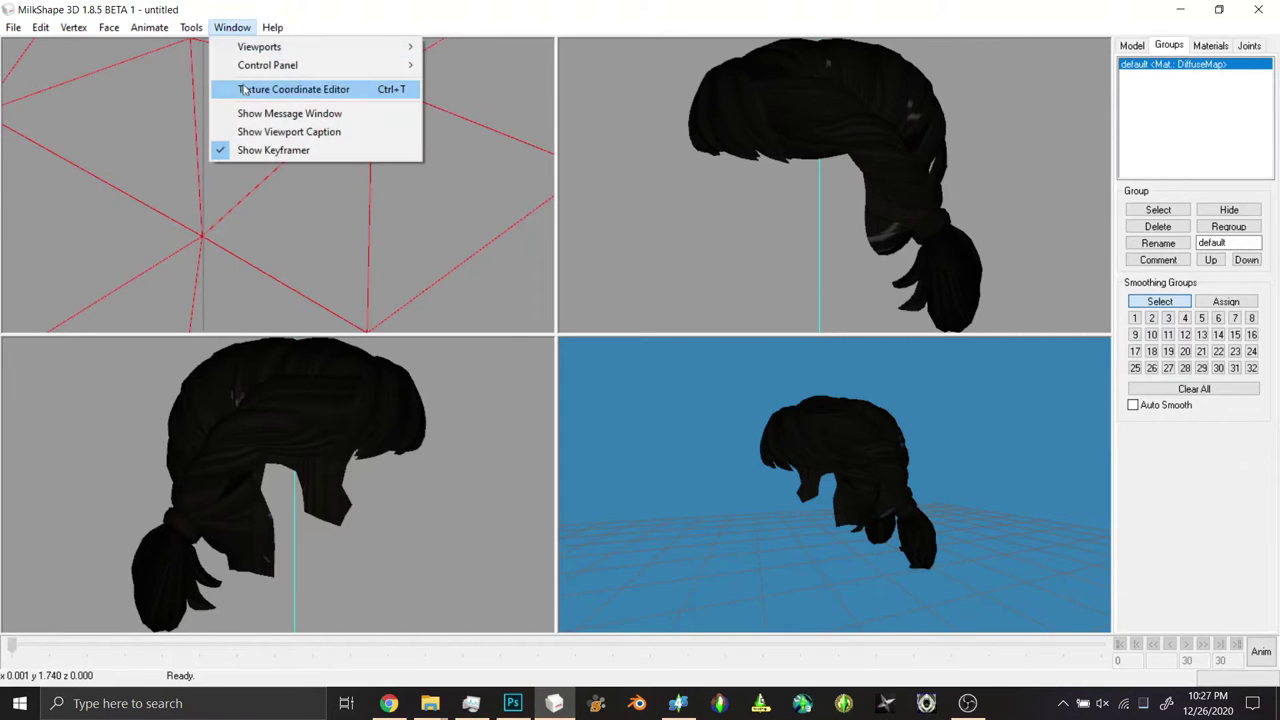
left_click(245, 90)
left_click(749, 209)
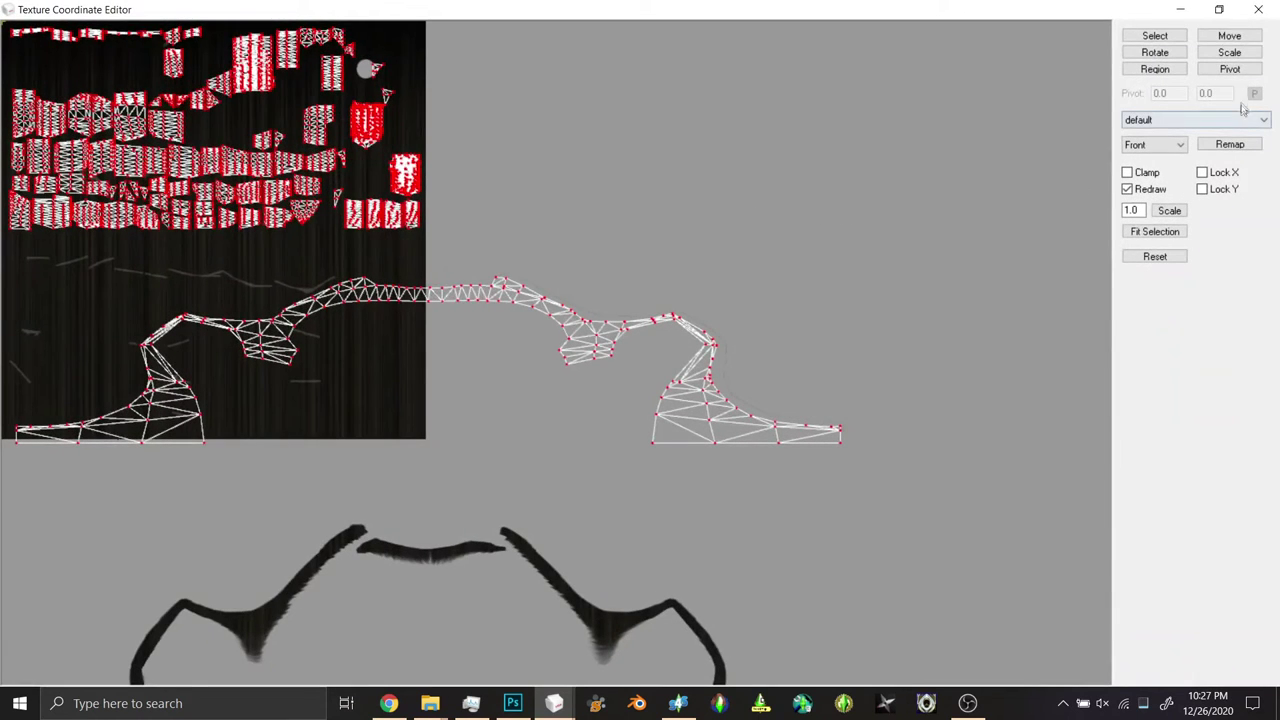
- Scale the hair's UV map by factors 1.0 horizontally and 2 vertically, and minimize the Texture Coordinate Editor
left_click(1233, 56)
type("2")
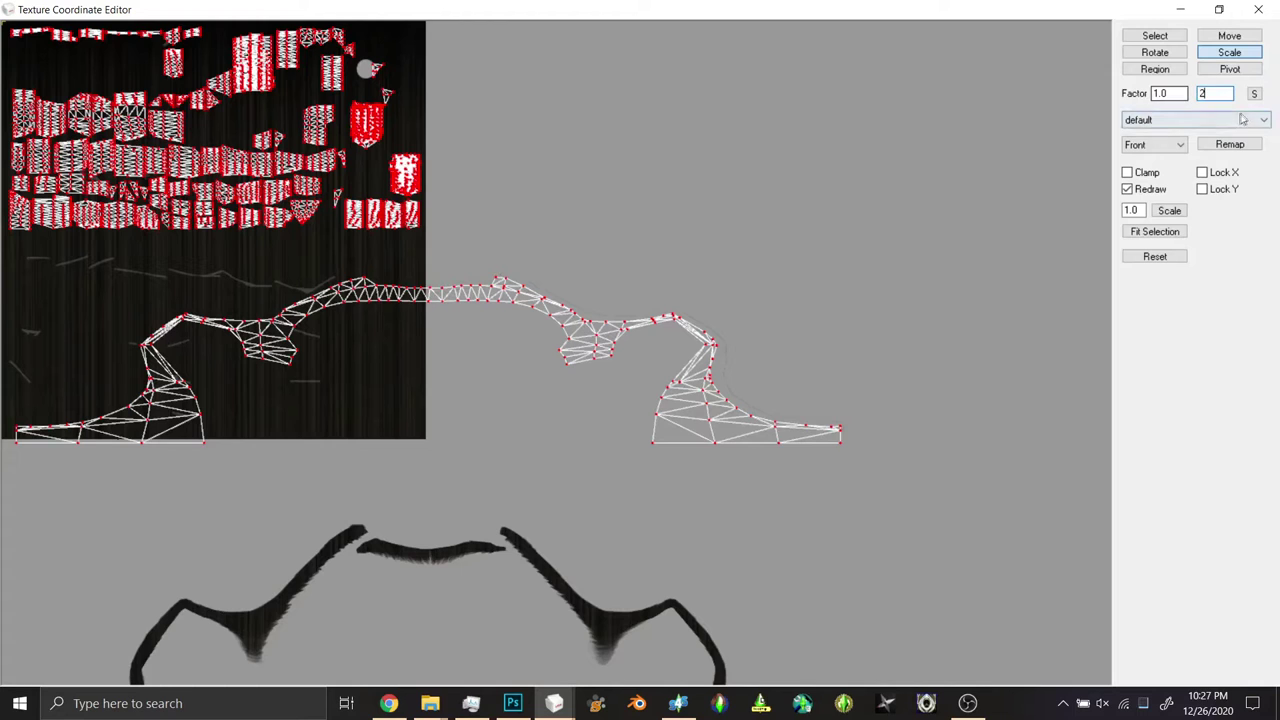
left_click(1255, 93)
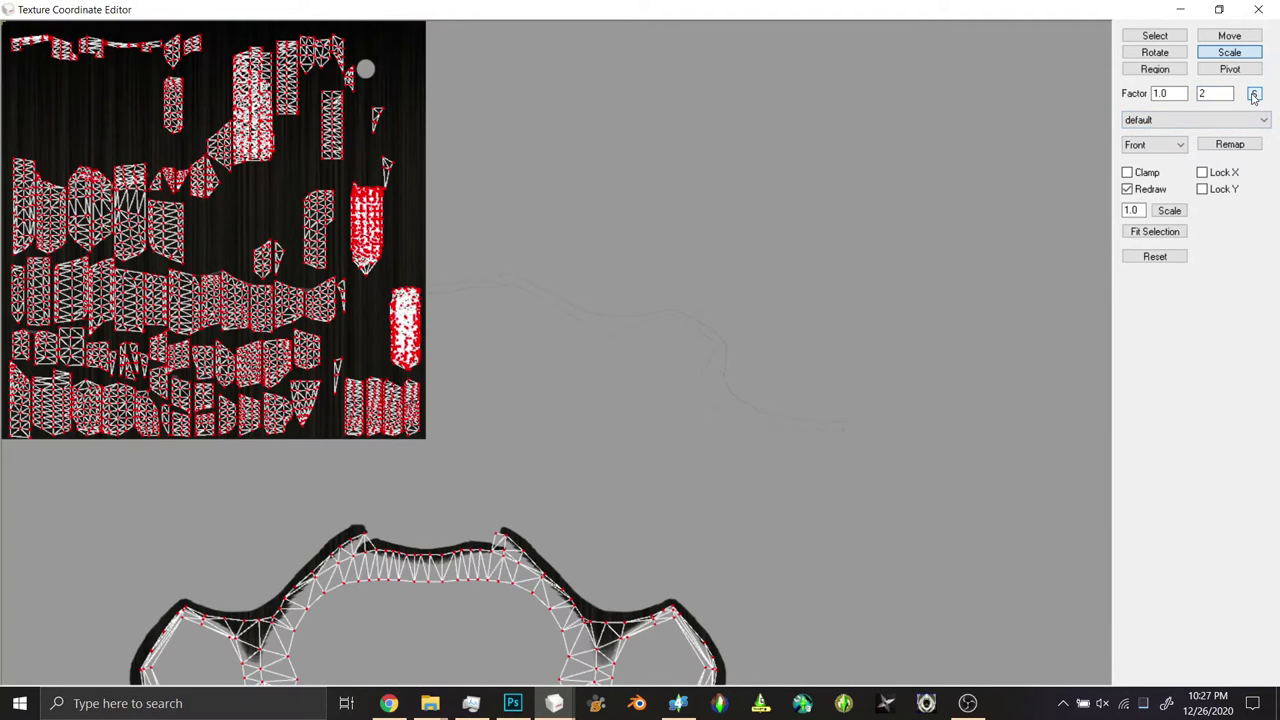
left_click(1180, 9)
- Enlarge the 3D view to fill the workspace and examine the back of the black-textured hair
left_click_drag(823, 366, 939, 391)
double_click(939, 391)
left_click_drag(863, 403, 407, 419)
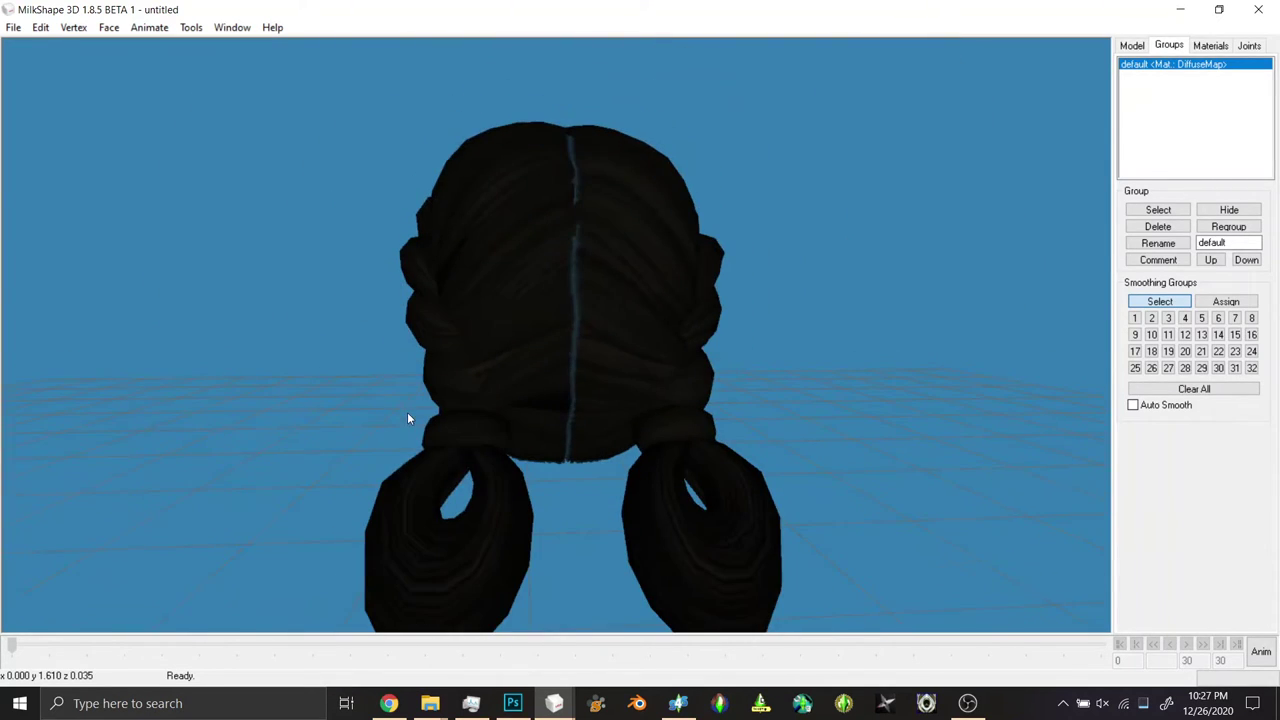
- Replace the DiffuseMap material's texture with blonde .dds and view the hair from several sides
left_click(512, 703)
left_click(554, 703)
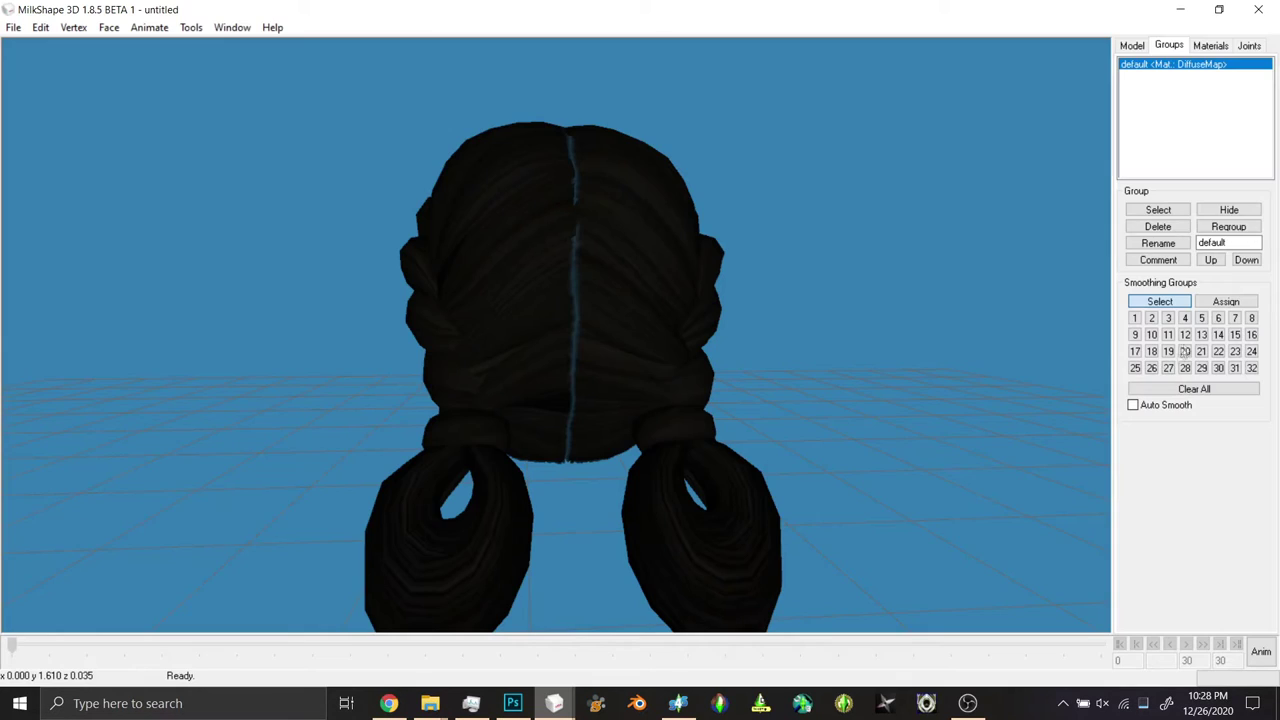
left_click(1201, 46)
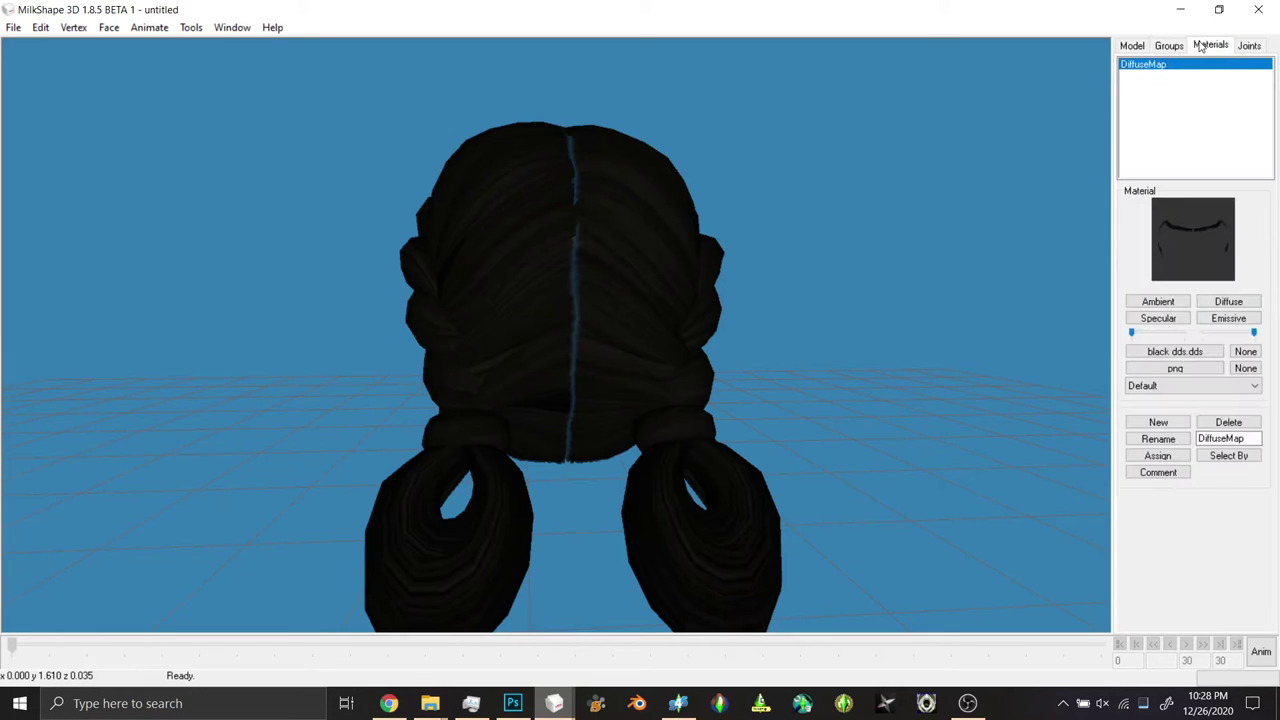
left_click(1180, 353)
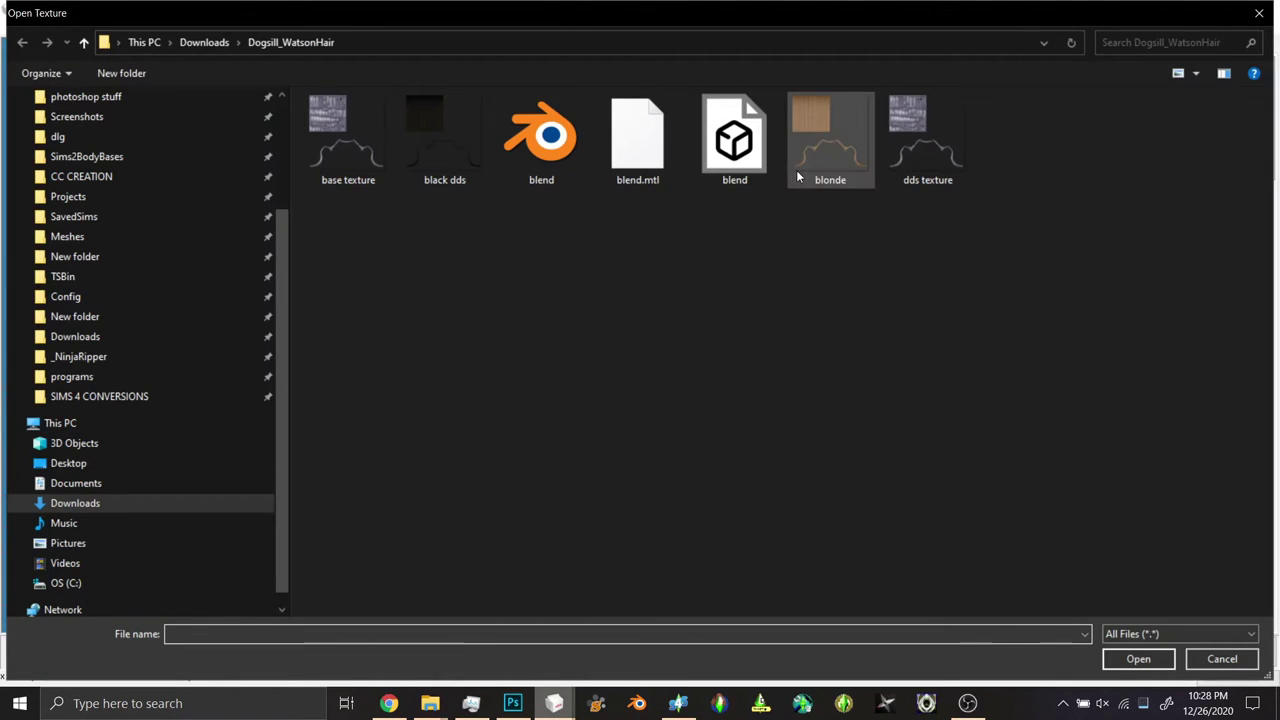
double_click(798, 177)
mouse_move(644, 407)
left_mouse_down()
mouse_move(499, 404)
mouse_move(640, 400)
left_mouse_up()
left_click_drag(756, 406, 505, 398)
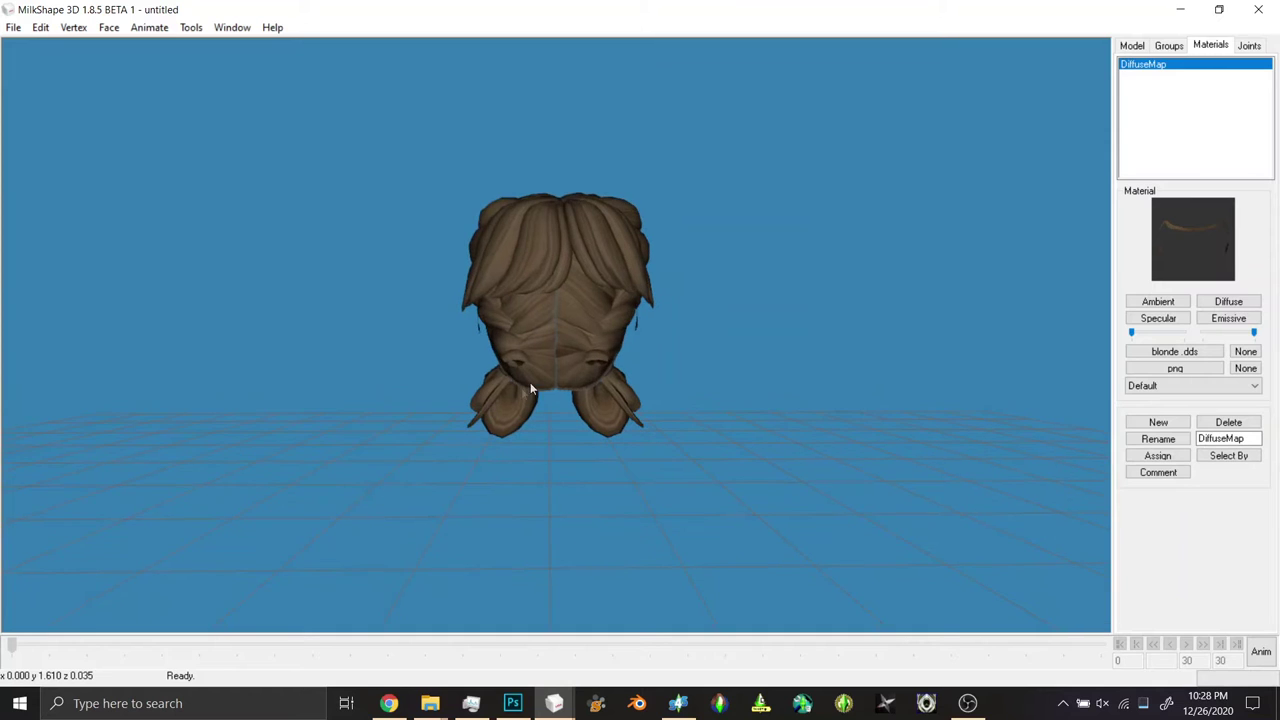
- Rename the default hair group as hair_alpha5
left_click(1168, 45)
left_click(1131, 45)
left_click(1168, 45)
left_click_drag(1240, 243, 1096, 244)
type("hair_alpha5")
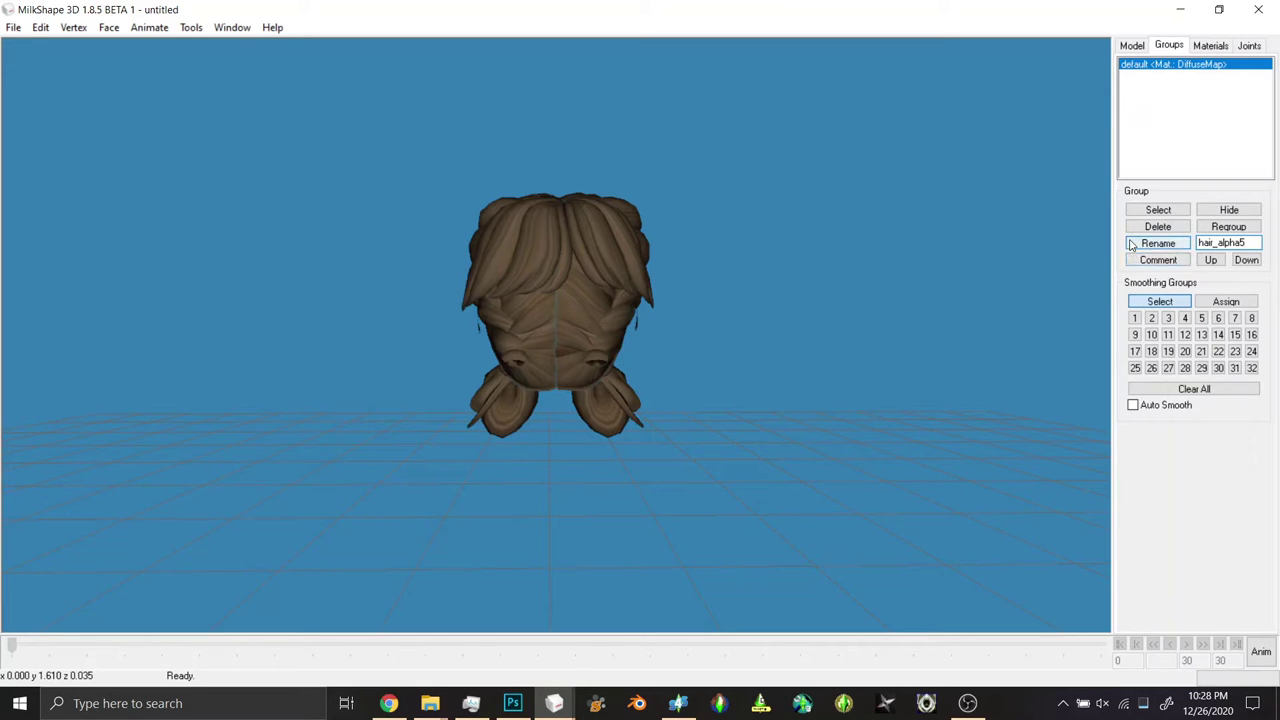
left_click(1157, 243)
- Export the textured hair as a Wavefront OBJ named uv mapped in the Dogsill_WatsonHair folder
left_click_drag(474, 309, 633, 303)
scroll(705, 306, "up", 5)
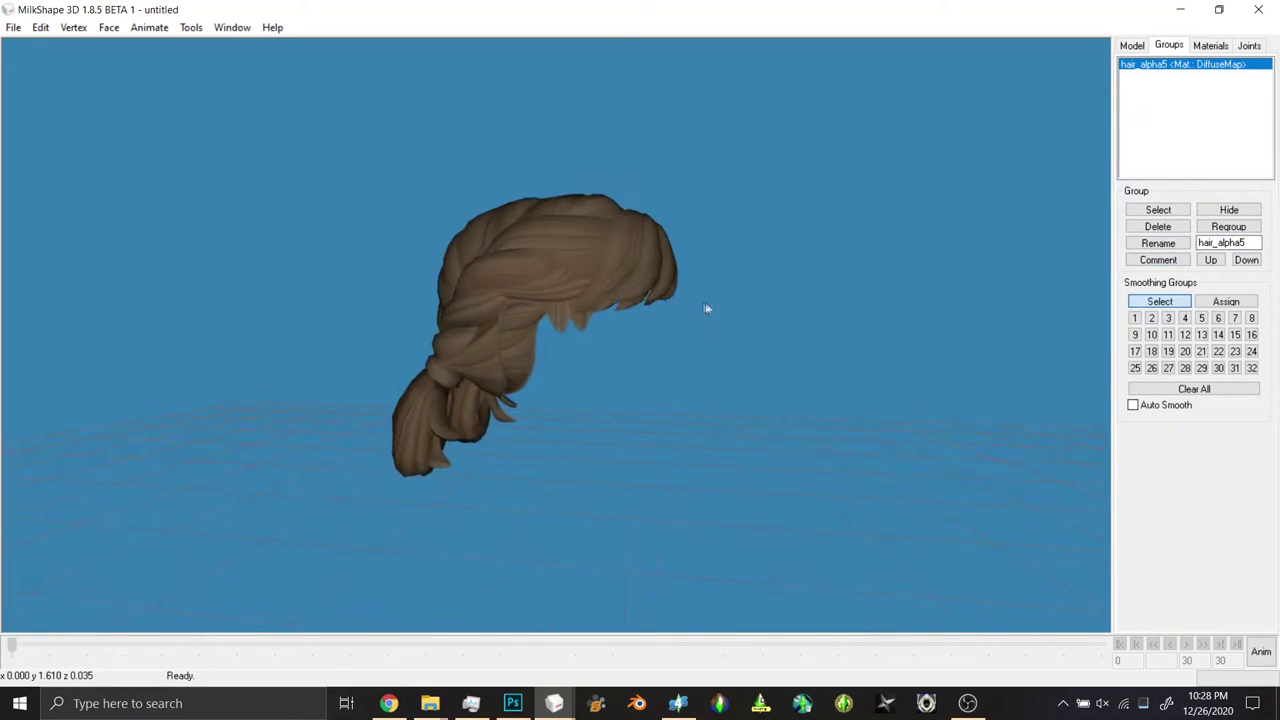
left_click(13, 27)
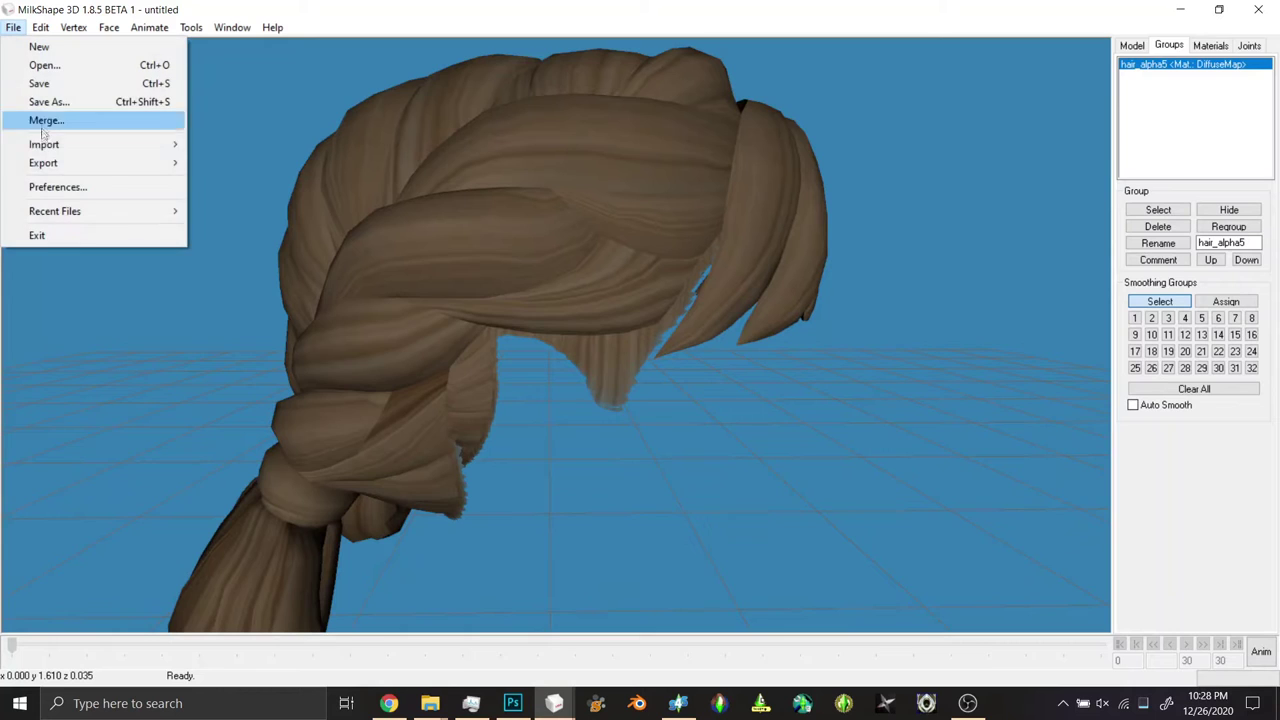
mouse_move(60, 163)
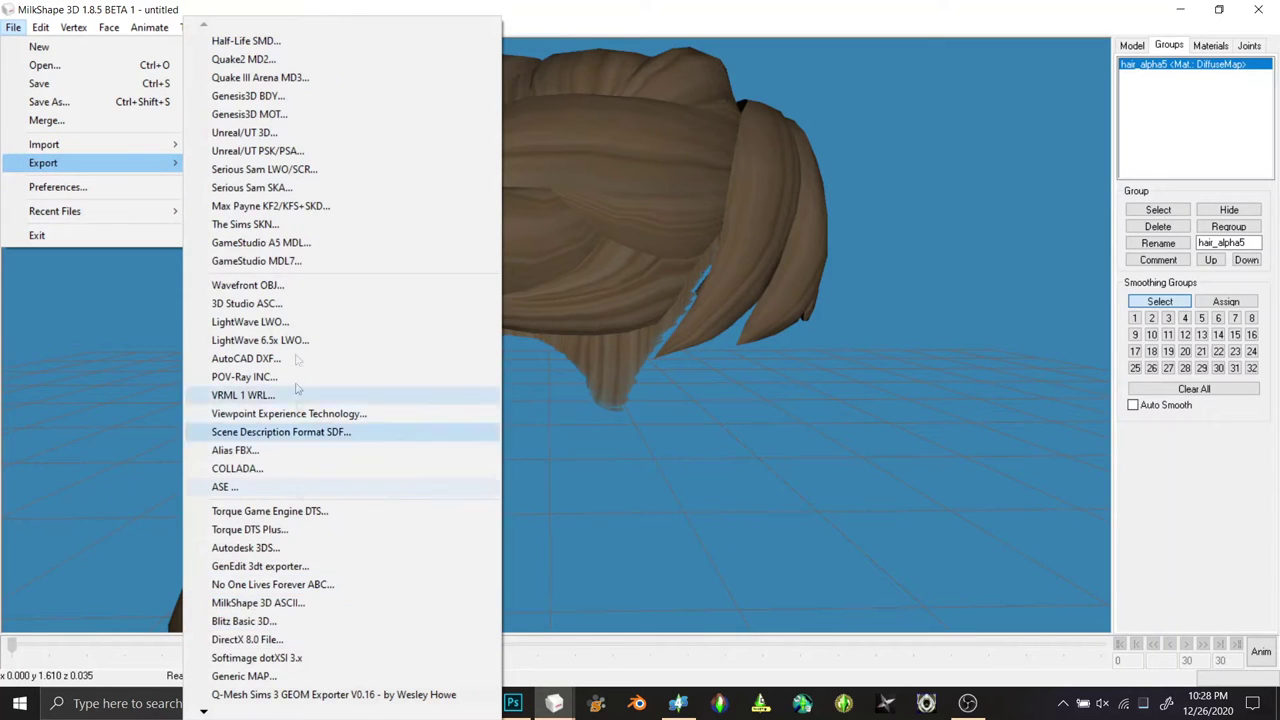
left_click(262, 285)
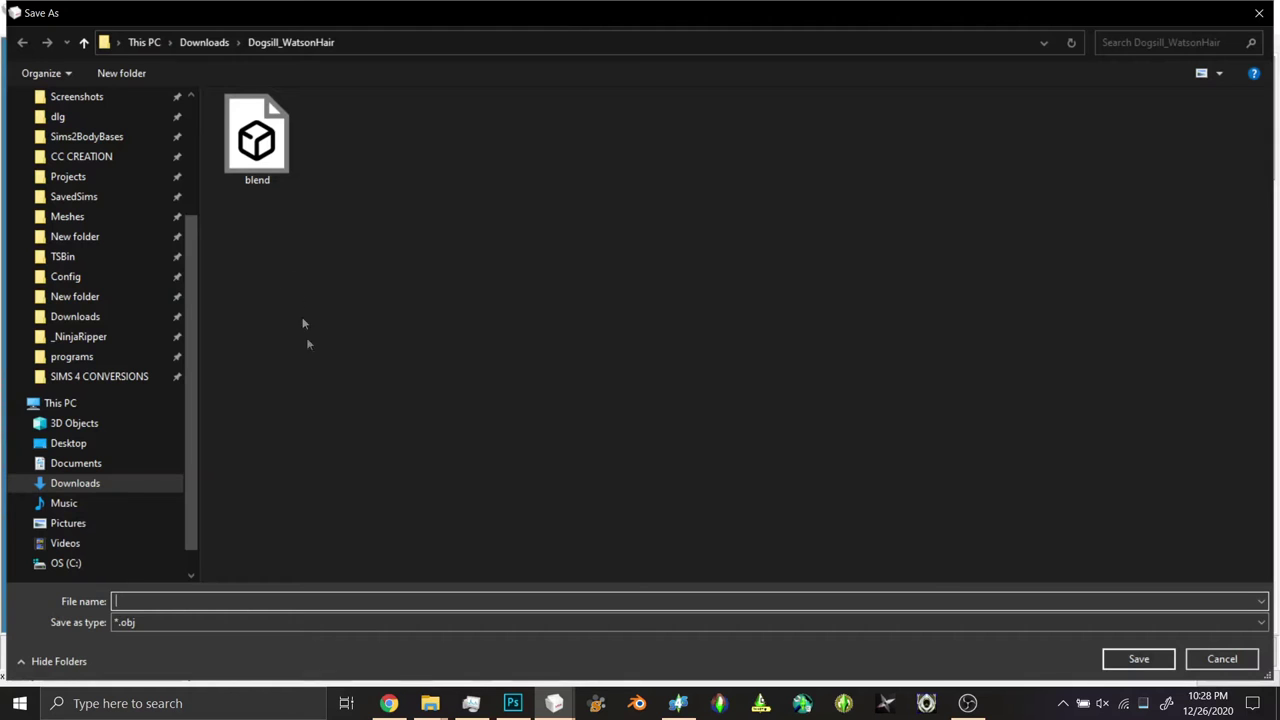
type("uv mapped")
key("Return")
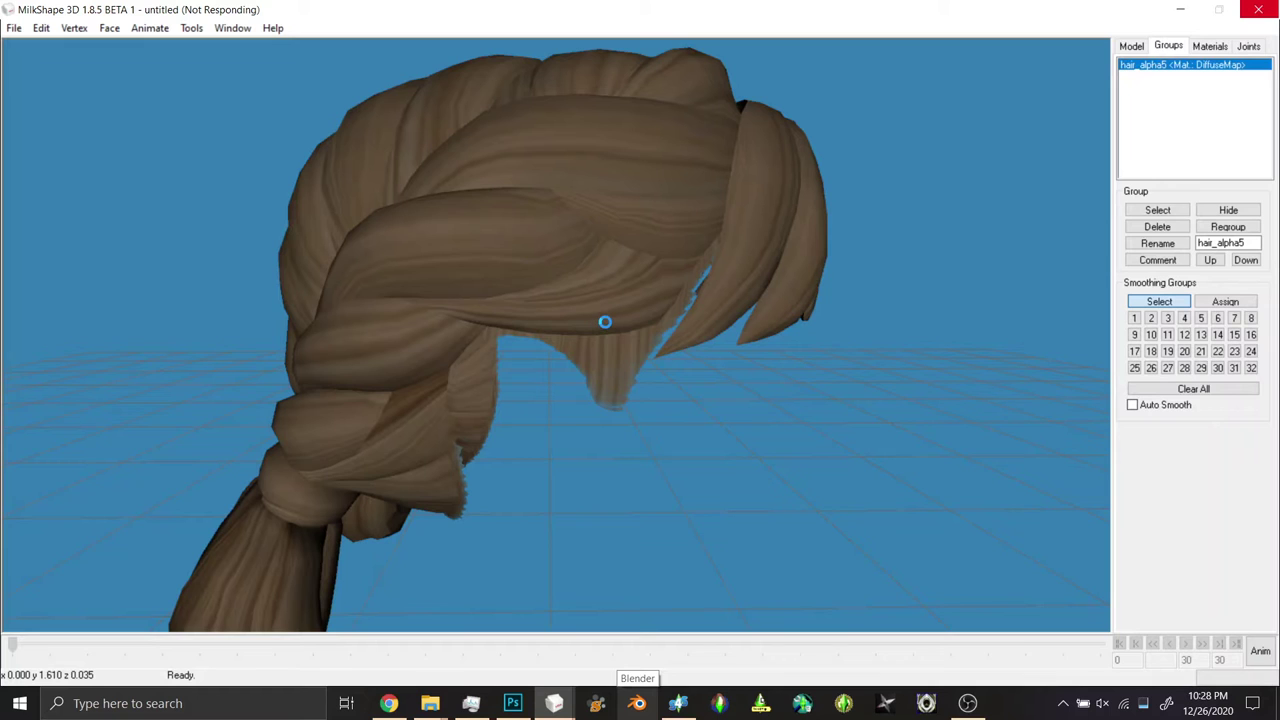
left_click_drag(605, 321, 270, 266)
- Start a new empty scene in place of the exported hair
left_click(14, 27)
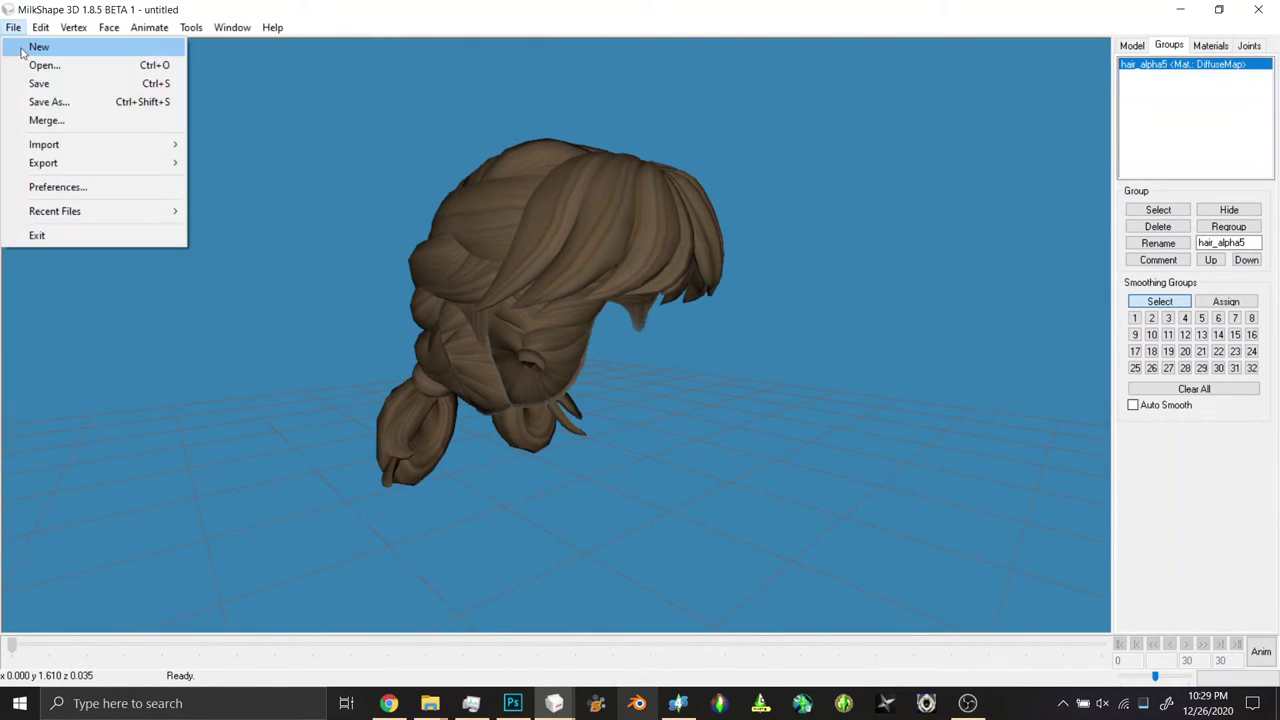
left_click(32, 46)
left_click(672, 406)
- Import afFace_gmdc.5gd from the Sims2BodyBases folder using Sims2 UniMesh Import V4.09A
left_click(14, 27)
mouse_move(44, 144)
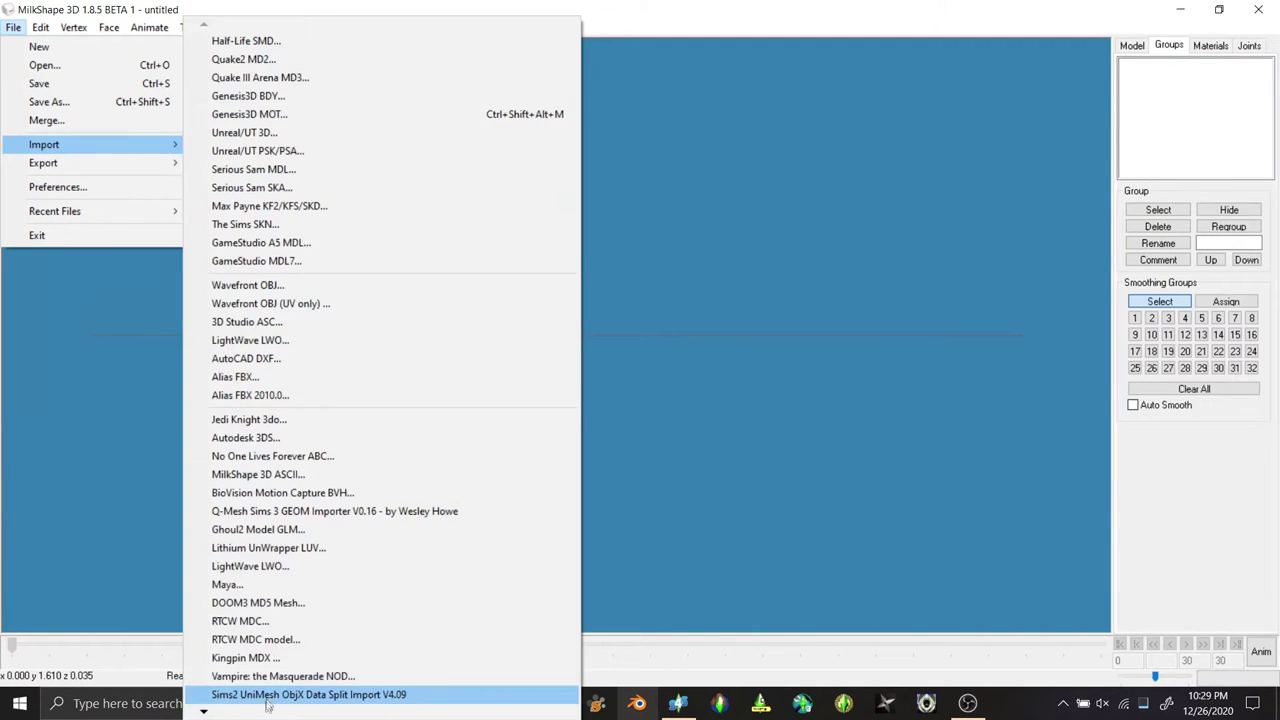
mouse_move(266, 712)
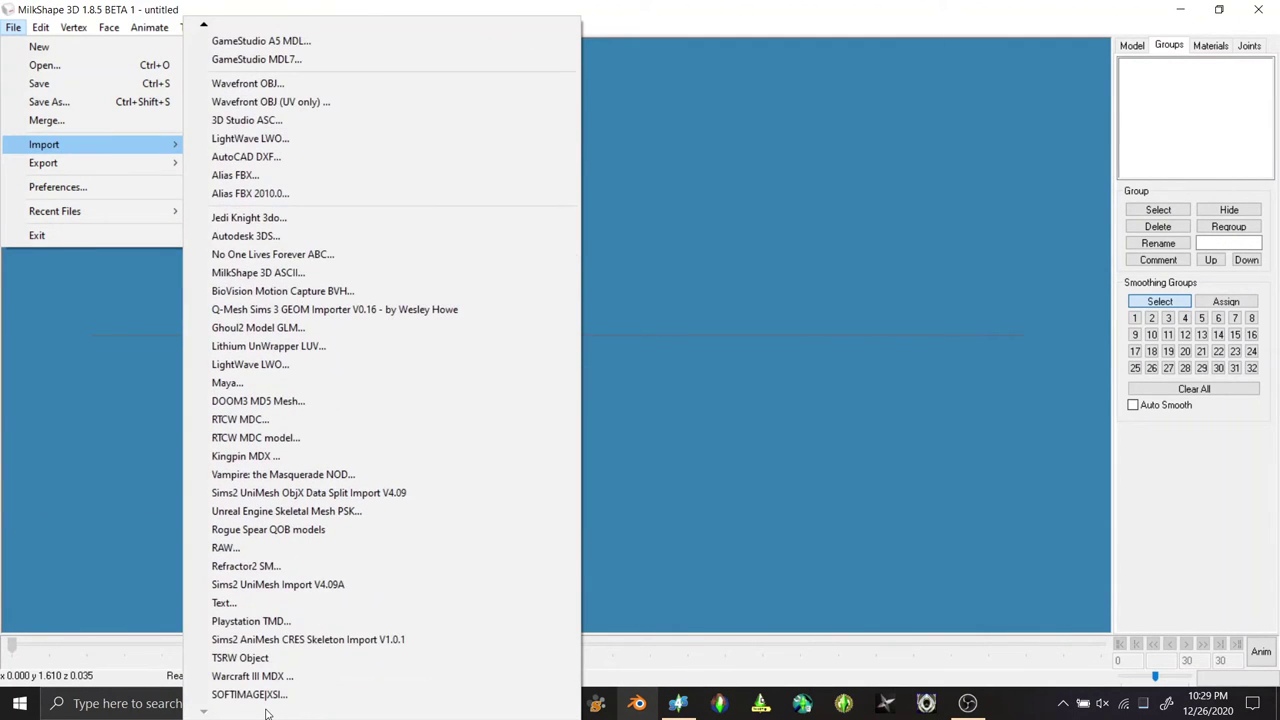
left_click(278, 584)
scroll(78, 268, "up", 2)
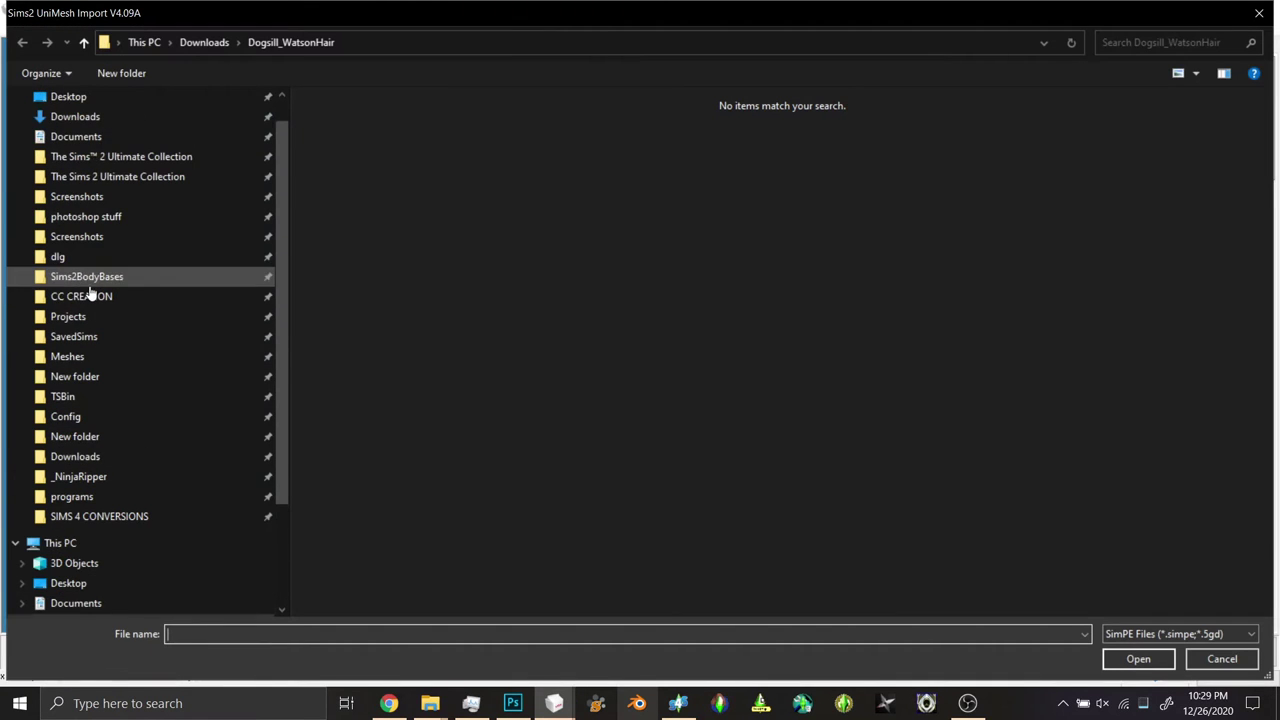
left_click(86, 277)
double_click(362, 176)
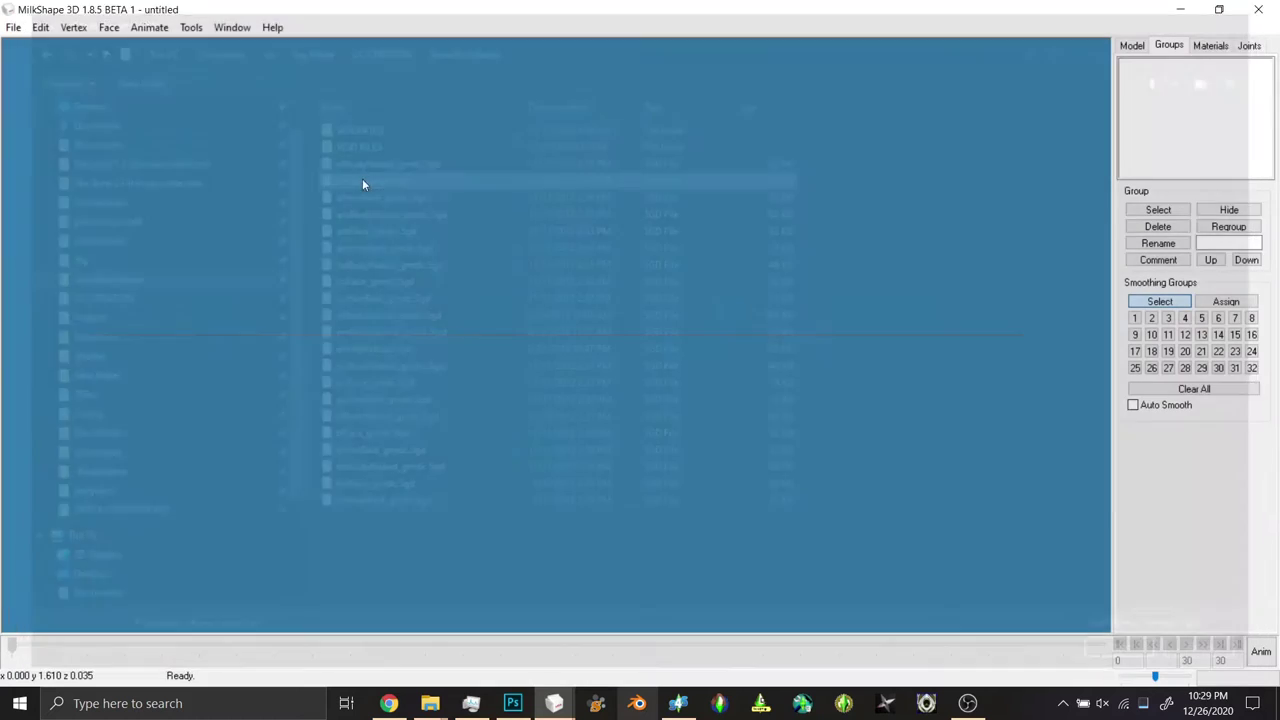
left_click(666, 406)
left_click(655, 408)
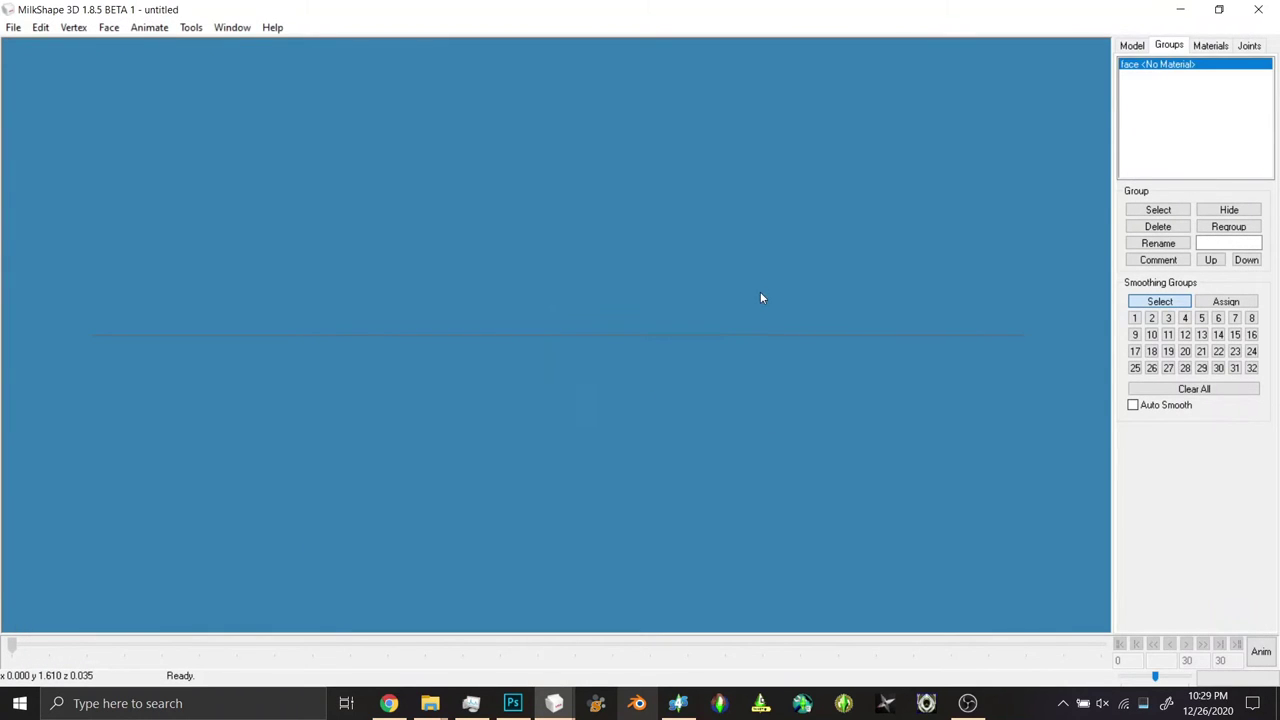
- Import the bald hair base mesh from the Sims2BodyBases folder over the face, using Sims2 UniMesh Import V4.09A
left_click(12, 27)
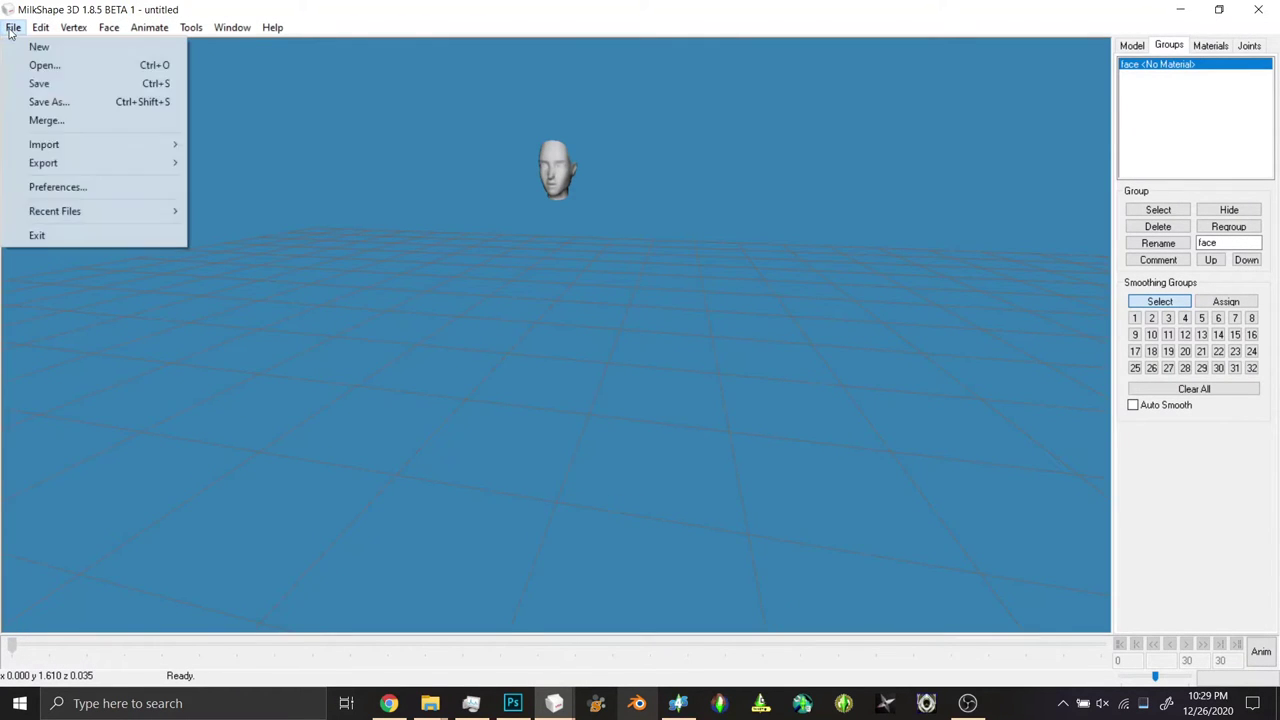
mouse_move(105, 146)
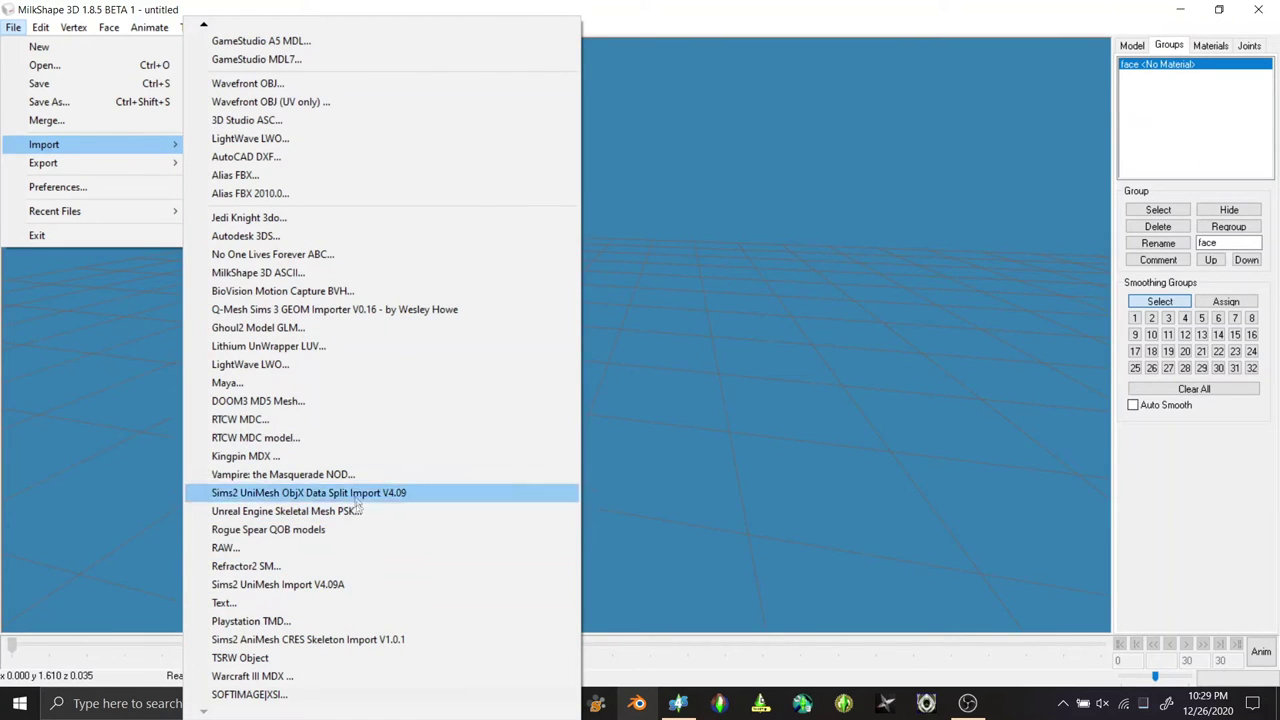
left_click(332, 586)
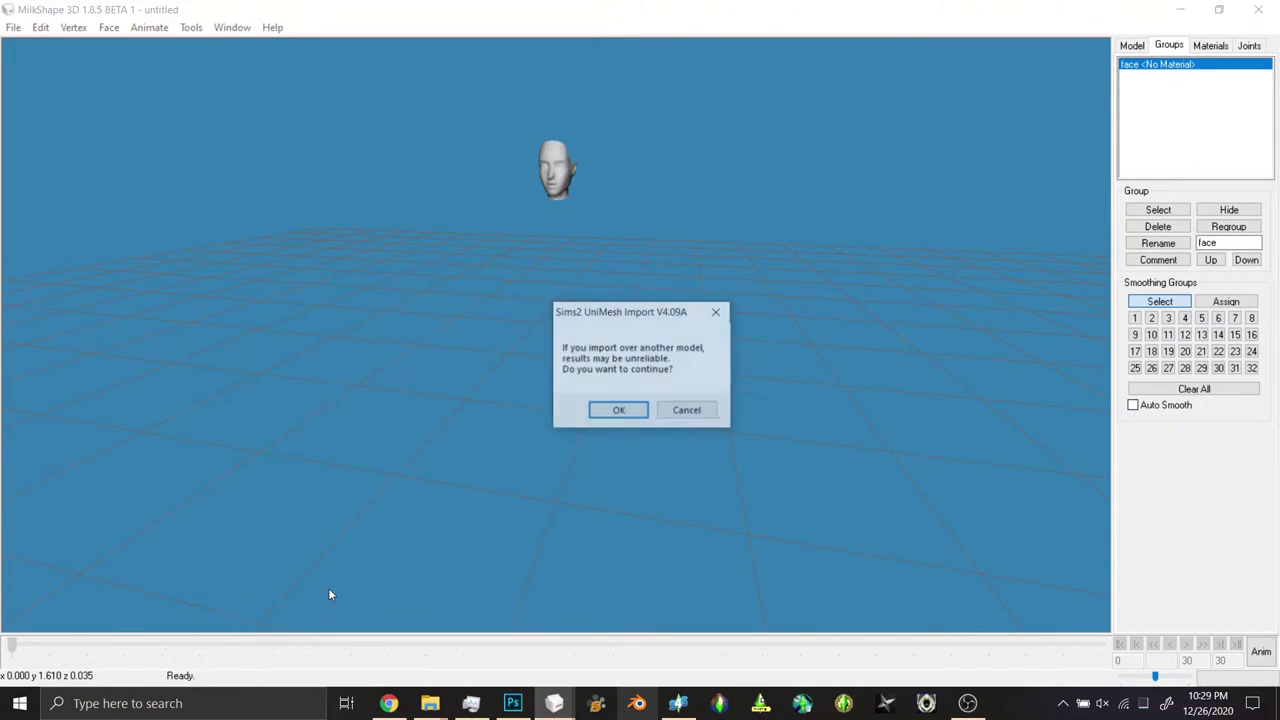
left_click(608, 412)
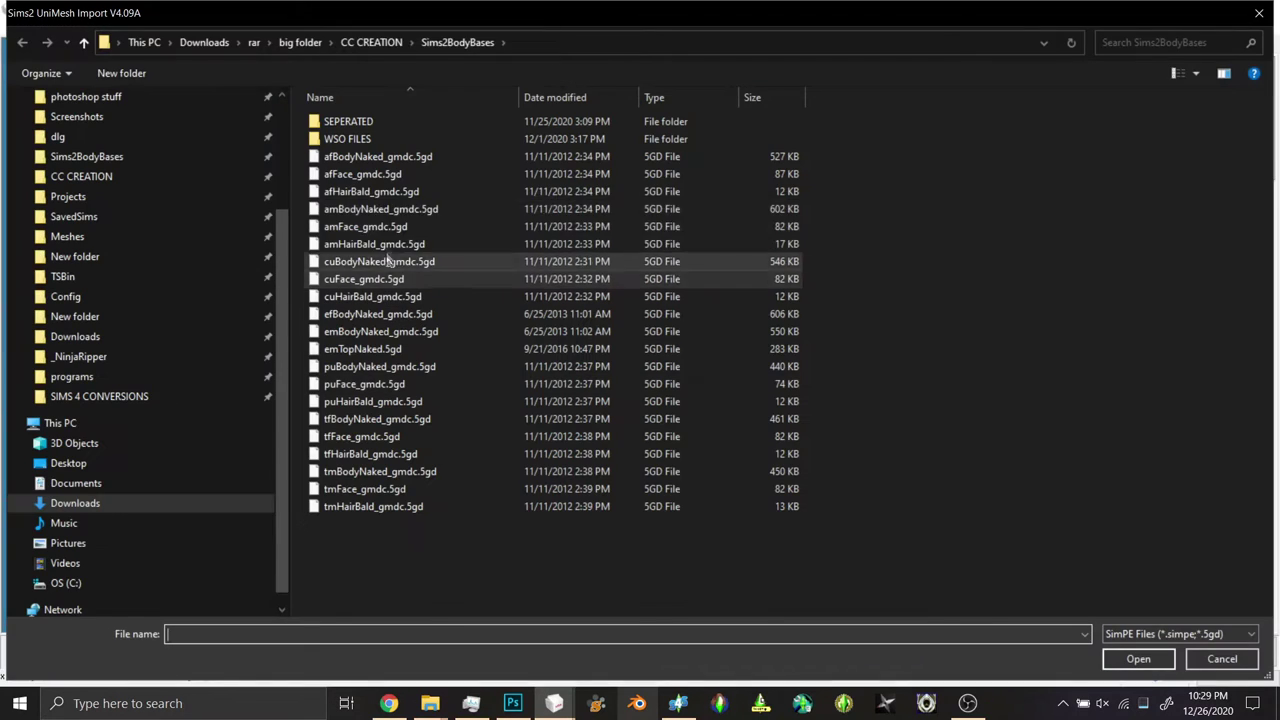
double_click(388, 262)
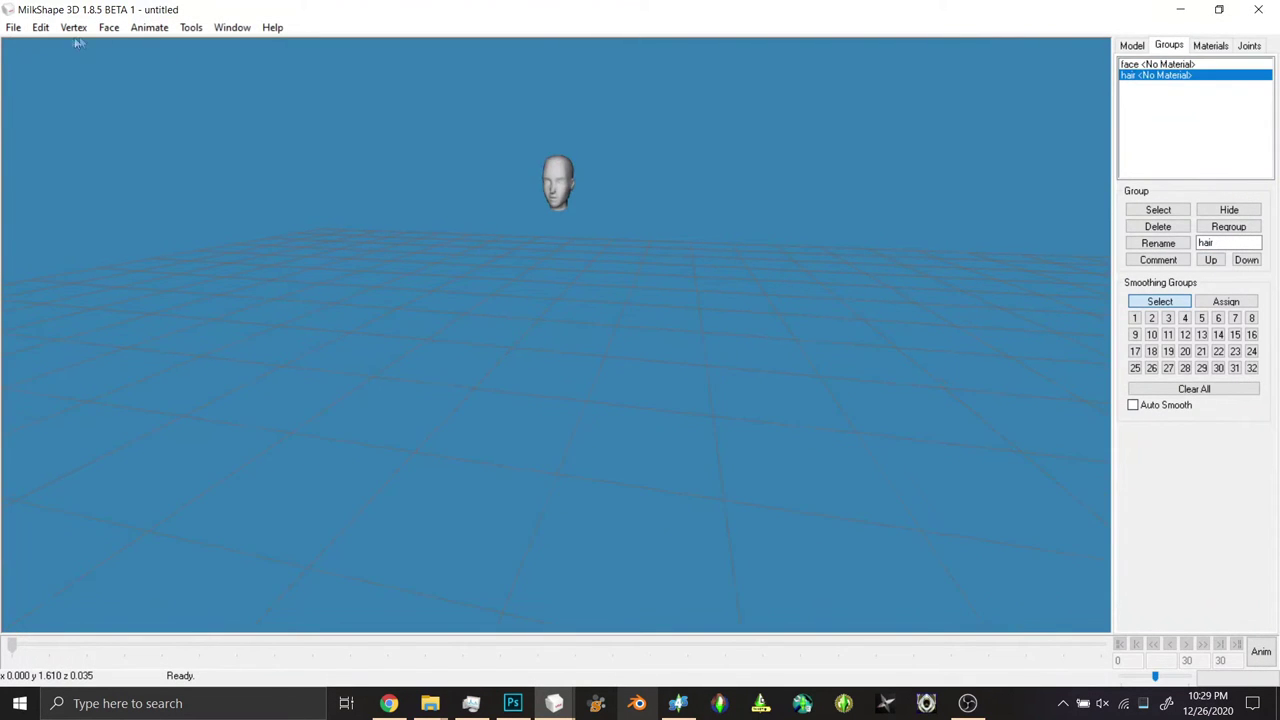
- Import the uv mapped Wavefront OBJ so the converted hair sits on the Sims 2 head
left_click(13, 27)
mouse_move(65, 144)
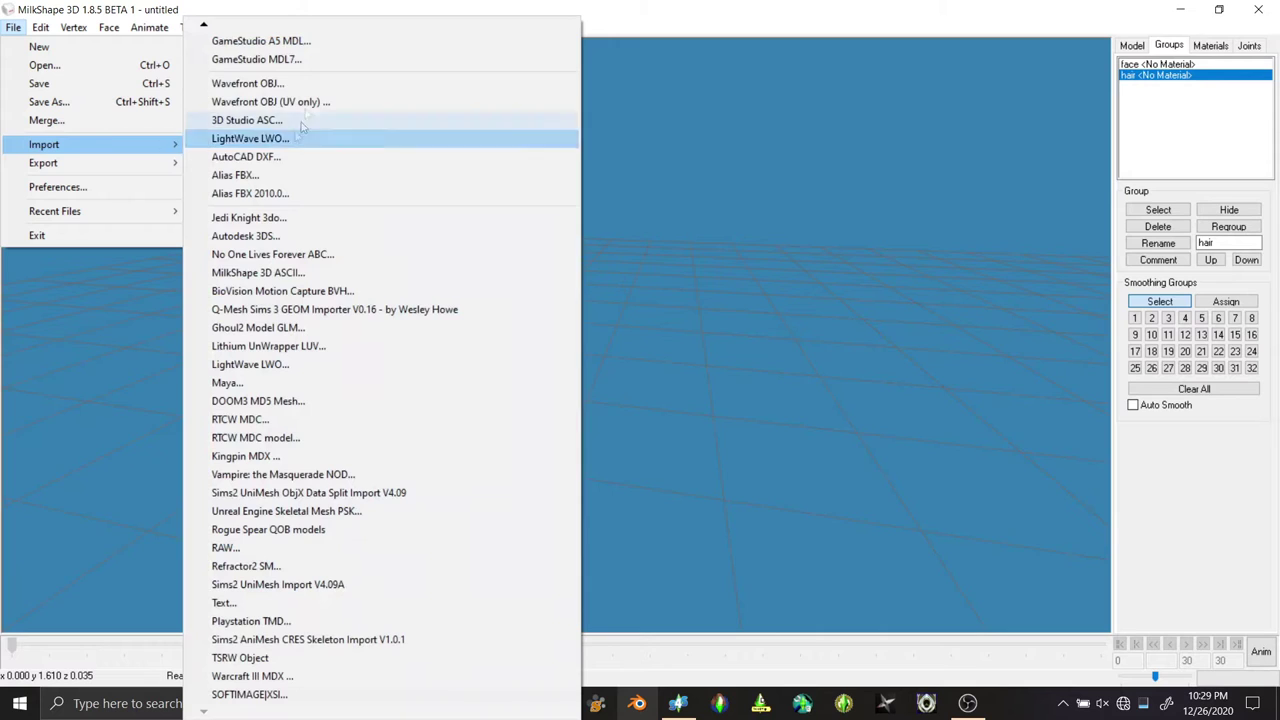
left_click(300, 81)
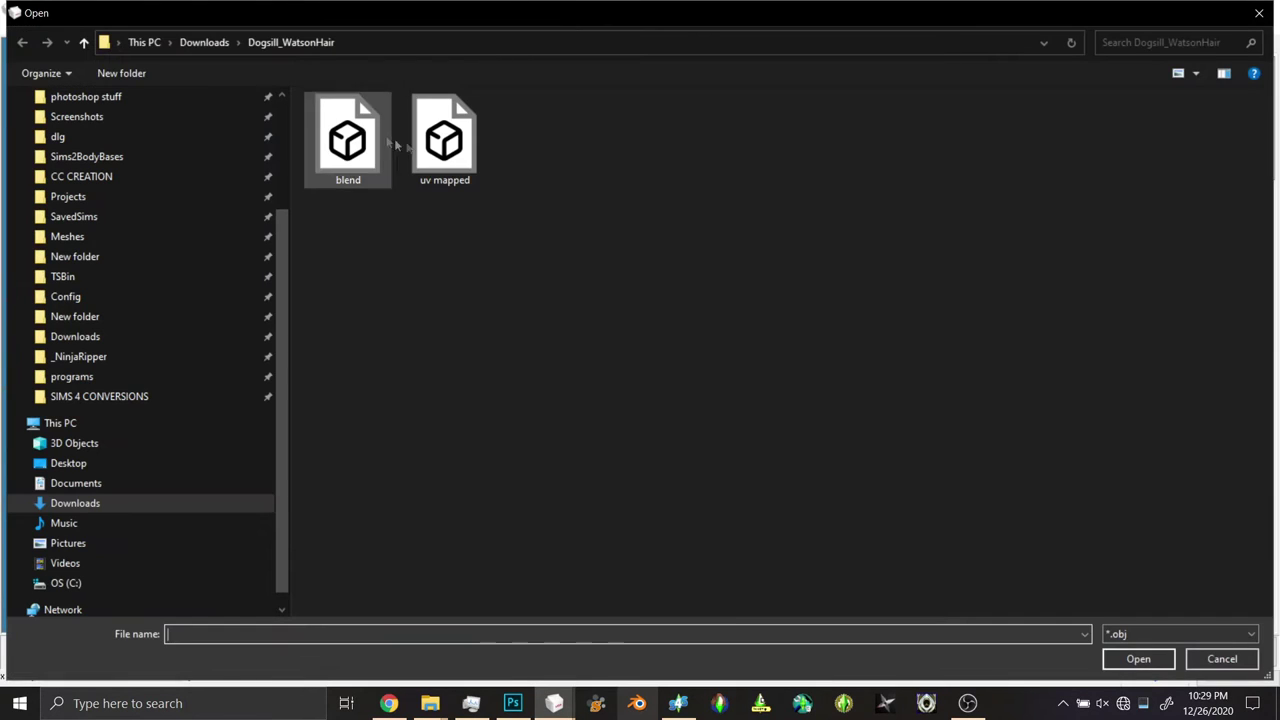
double_click(462, 150)
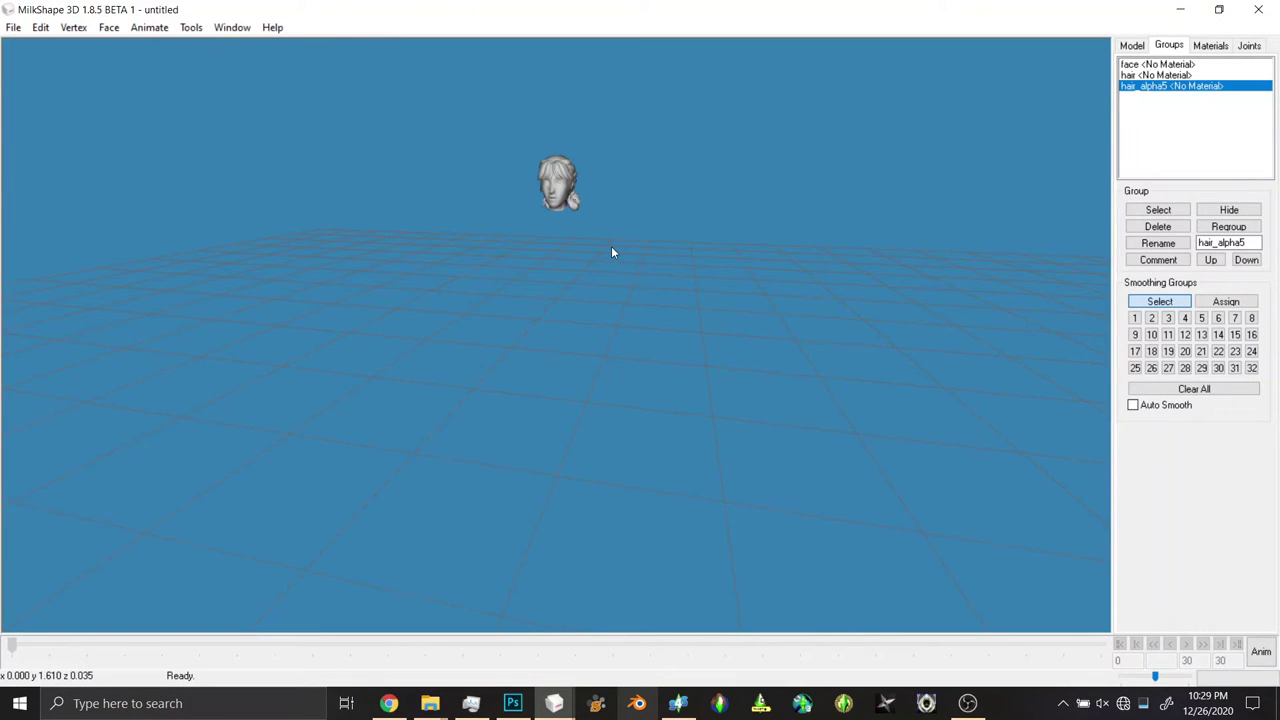
left_click_drag(612, 250, 758, 155)
- Create a new material with the brown hair texture and apply it to the imported hair
left_click(1209, 45)
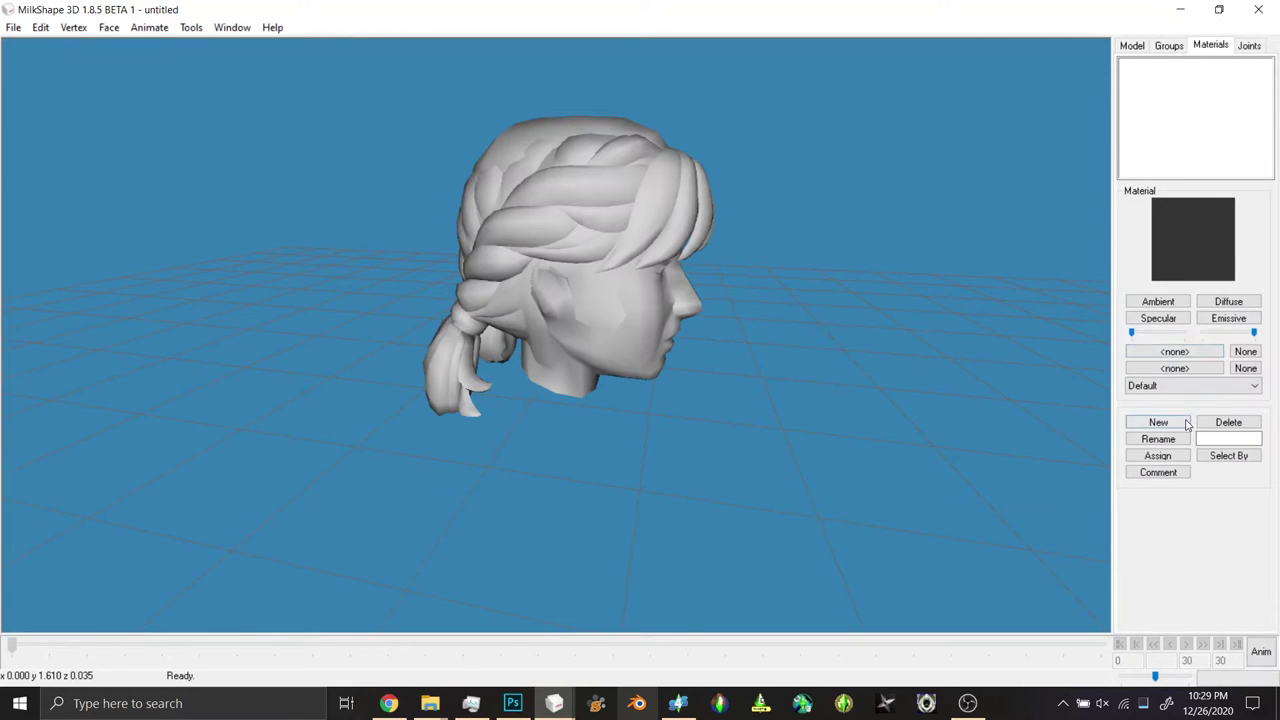
left_click(1160, 422)
left_click(1174, 351)
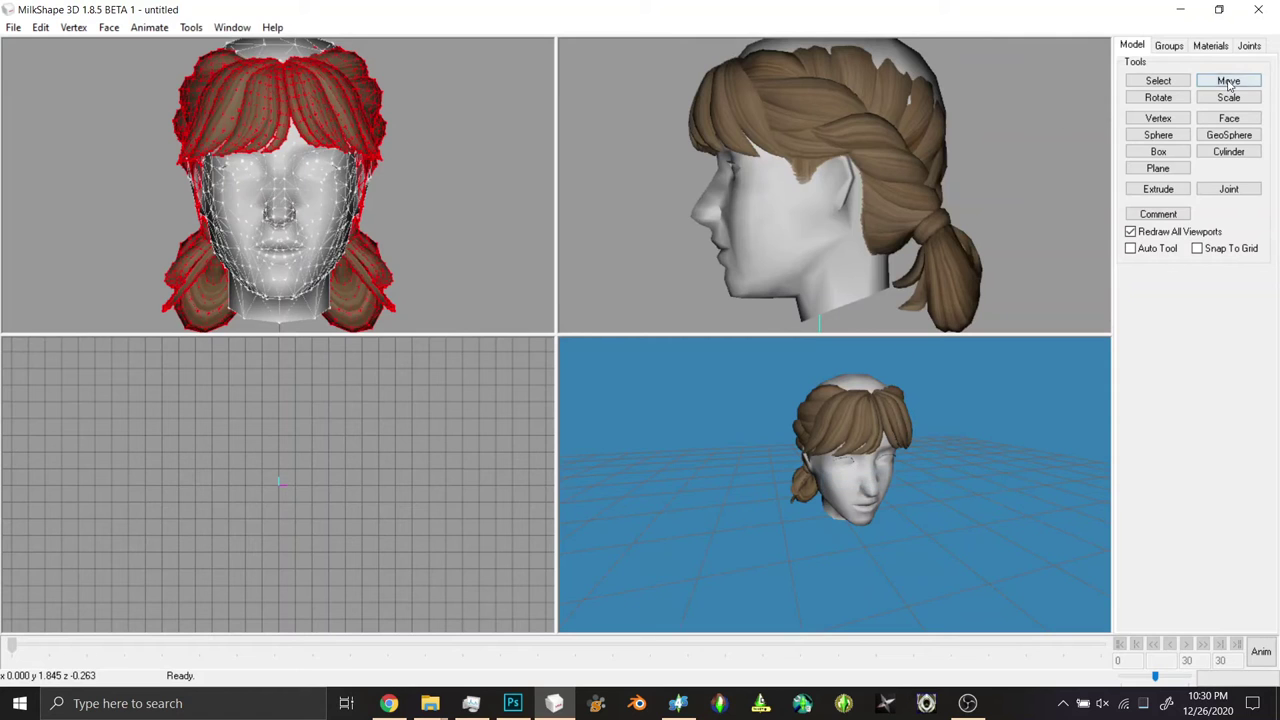
- Move the hair slightly upward and toward the back of the head so it covers the scalp along the back parting
left_click(1229, 82)
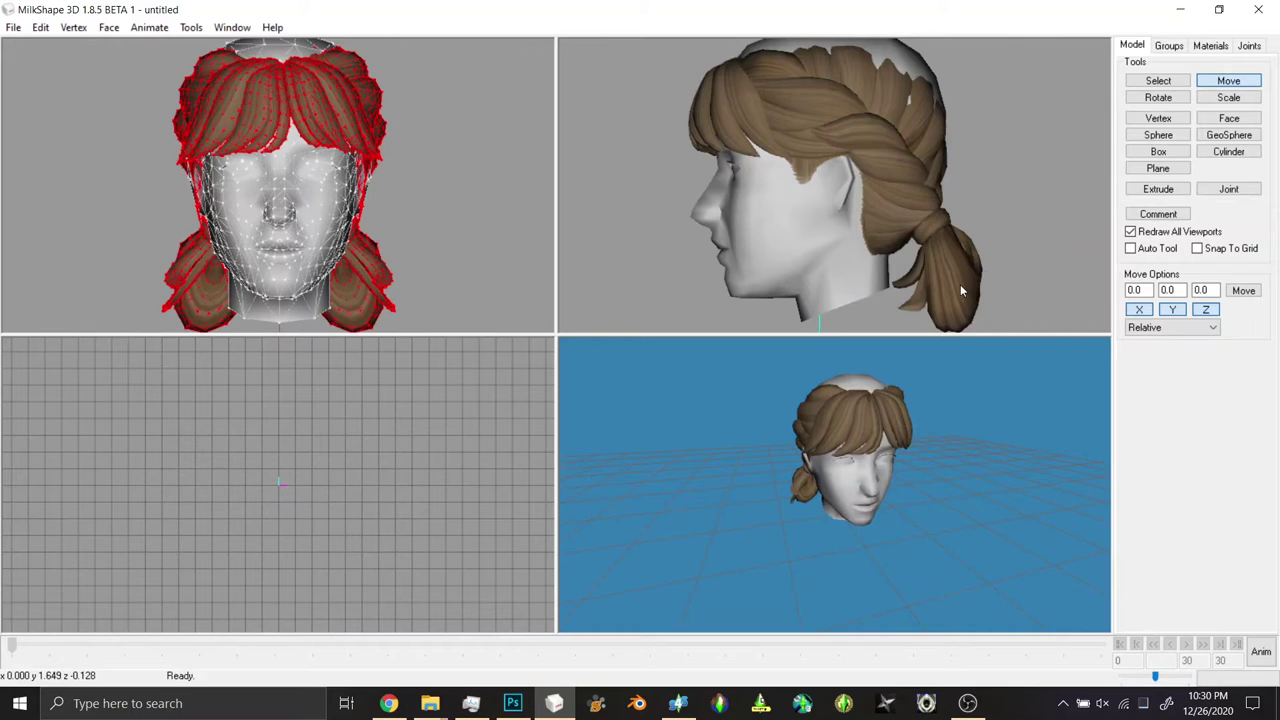
left_click_drag(842, 124, 850, 114)
left_click_drag(900, 450, 1079, 490)
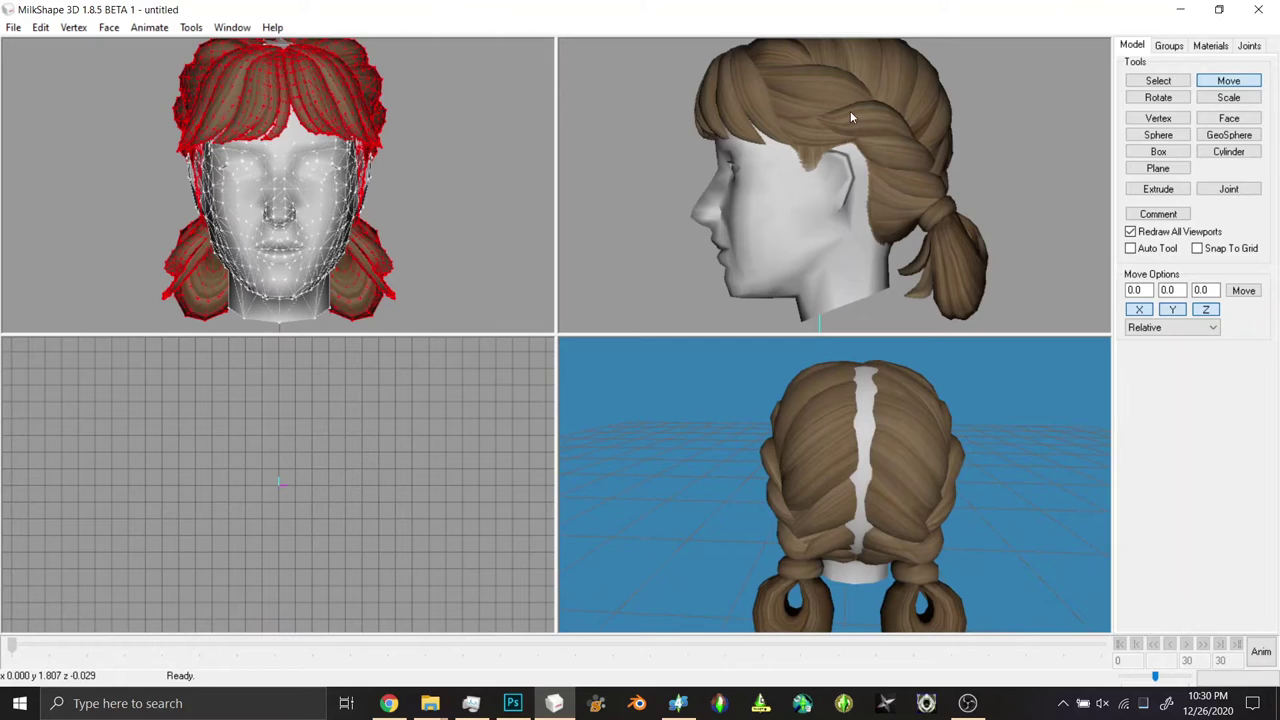
left_click_drag(850, 118, 855, 111)
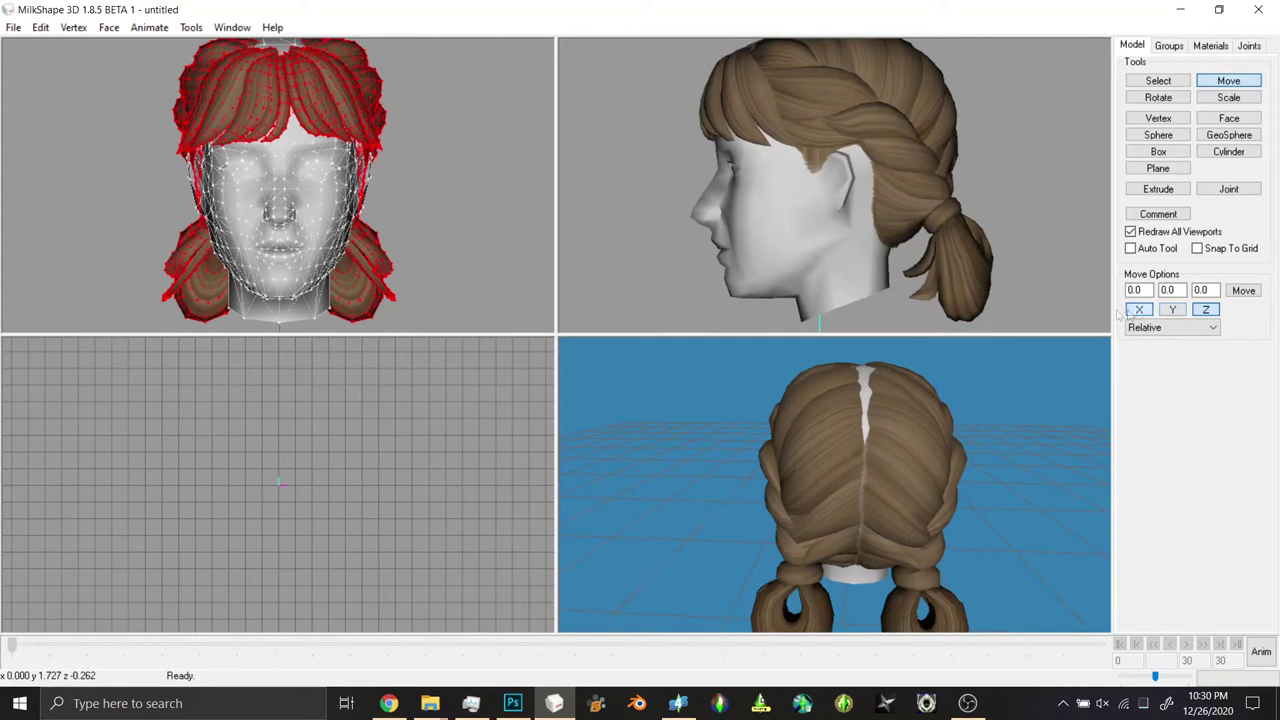
left_click_drag(814, 77, 812, 84)
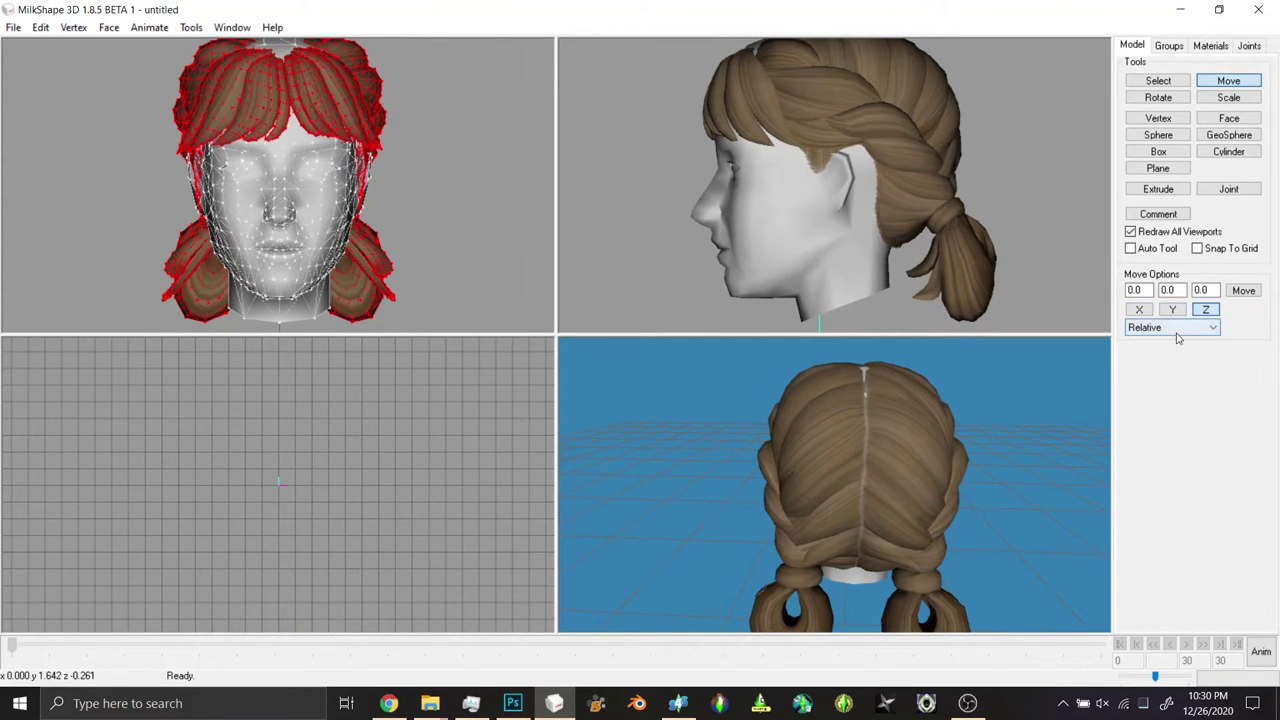
- Restrict movement to the Y axis and raise the hair slightly above the scalp
left_click(1139, 310)
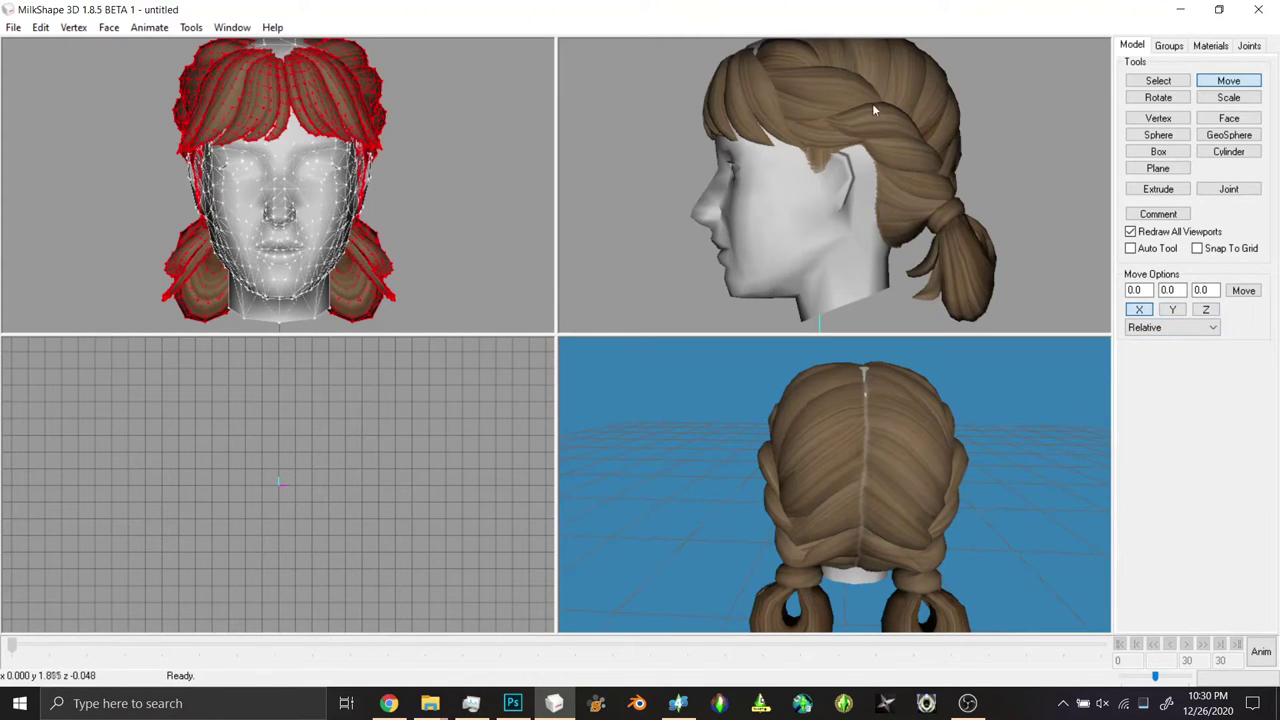
left_click(1164, 311)
left_click_drag(853, 122, 851, 116)
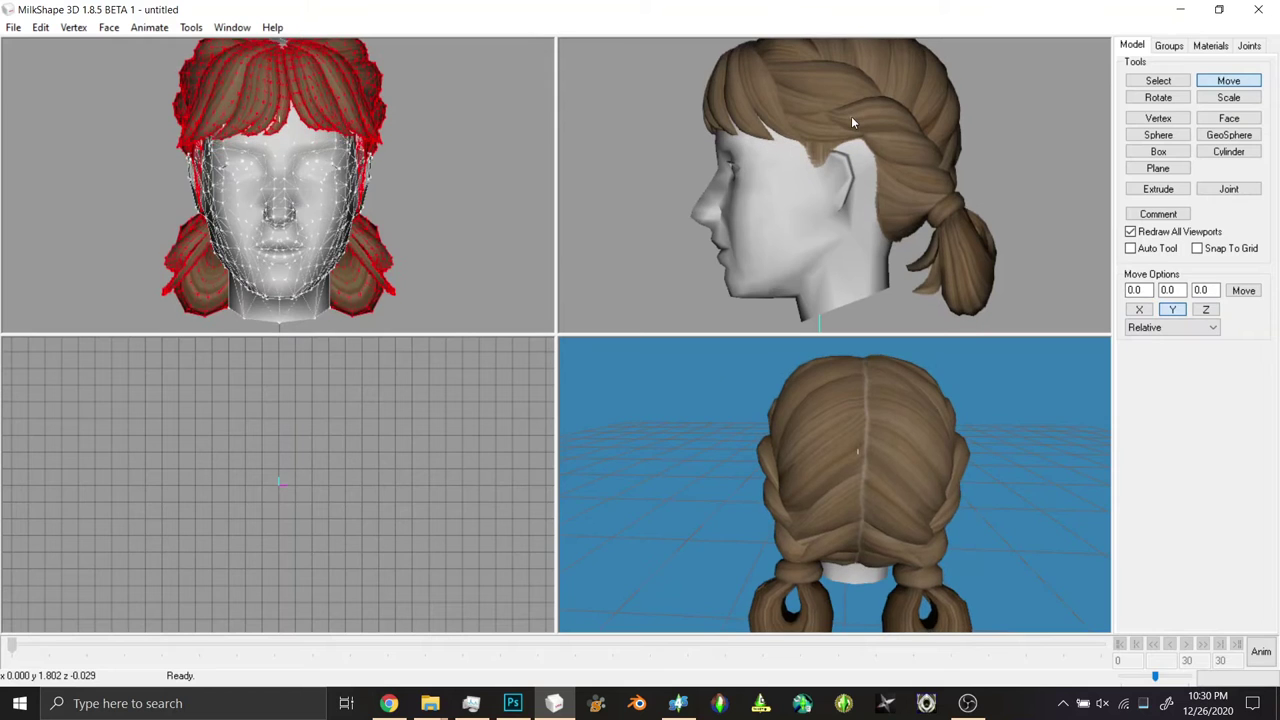
- Examine the hair's fit on the head from the back, front and above, and enlarge the 3D view
scroll(790, 486, "down", 3)
left_click_drag(786, 486, 824, 505)
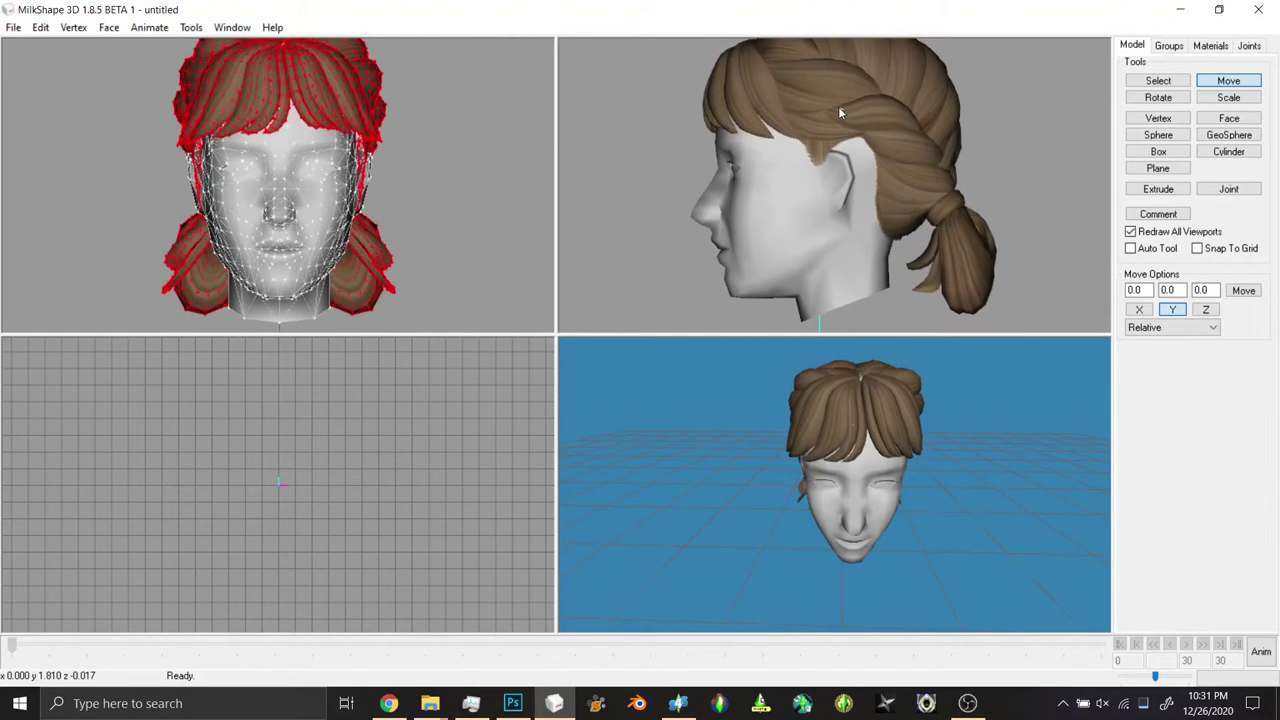
left_click_drag(830, 470, 726, 472)
scroll(726, 472, "down", 2)
scroll(749, 471, "up", 5)
scroll(749, 471, "down", 4)
scroll(766, 466, "up", 4)
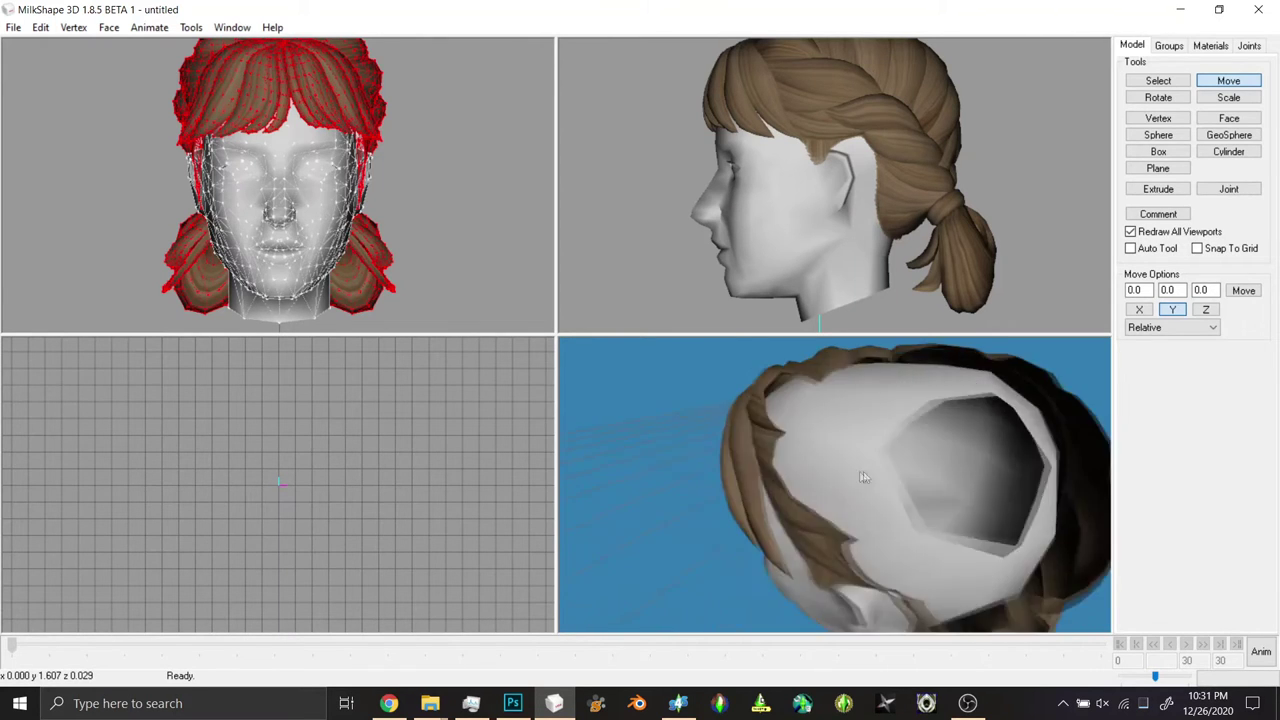
scroll(864, 478, "down", 3)
left_click_drag(890, 467, 934, 467)
double_click(934, 467)
left_click_drag(692, 399, 905, 312)
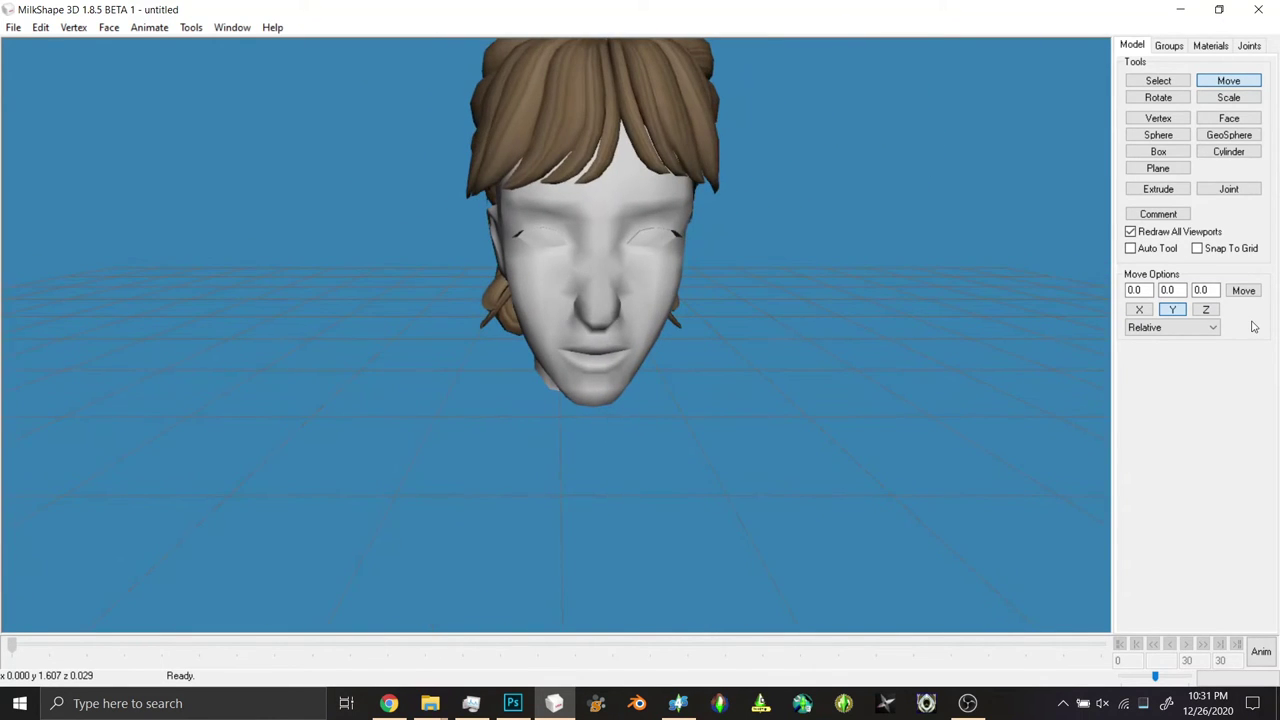
- Scale the hair by .99 along the X axis about its center of mass and restore the four-viewport layout
left_click(1228, 98)
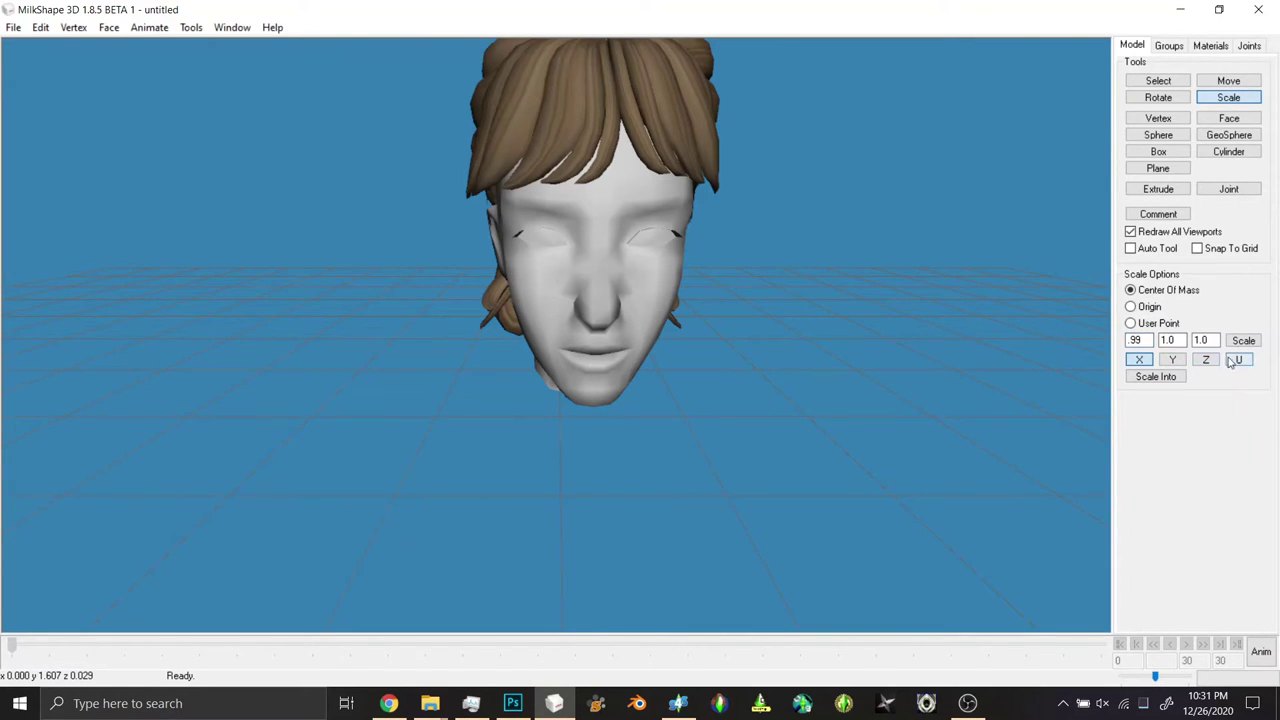
left_click_drag(886, 423, 1077, 415)
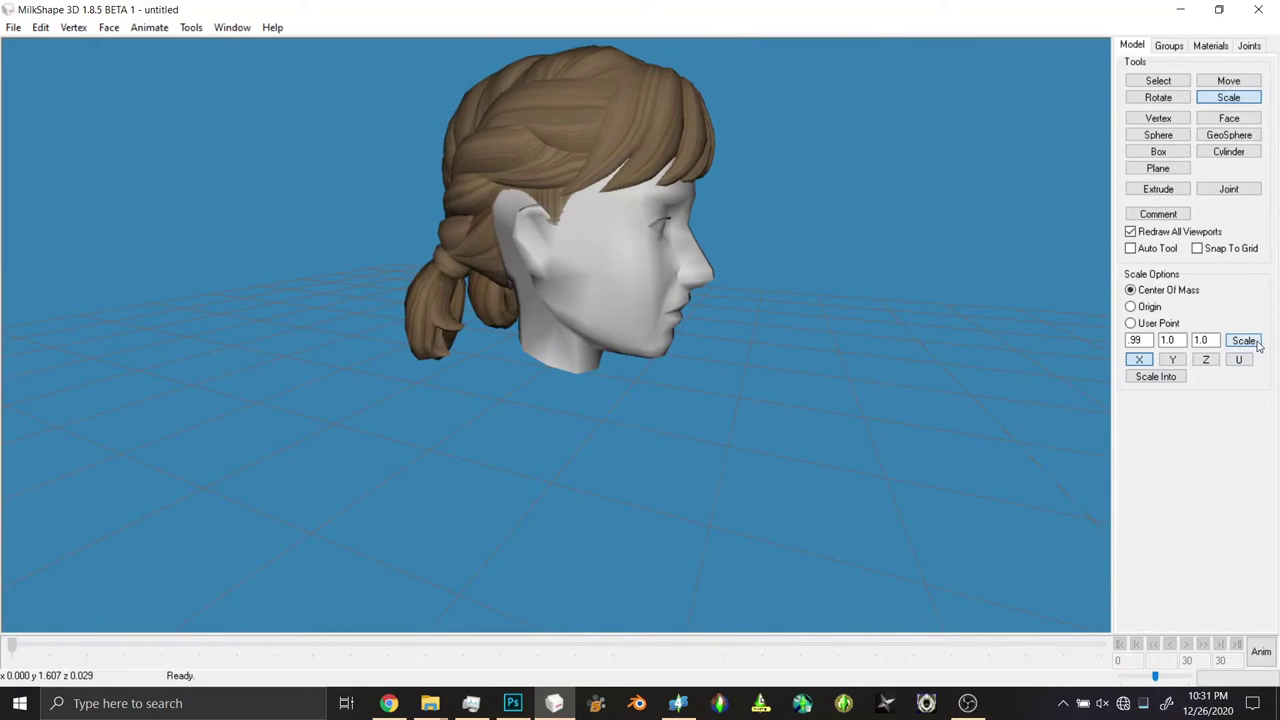
left_click_drag(820, 440, 766, 477)
scroll(762, 477, "up", 5)
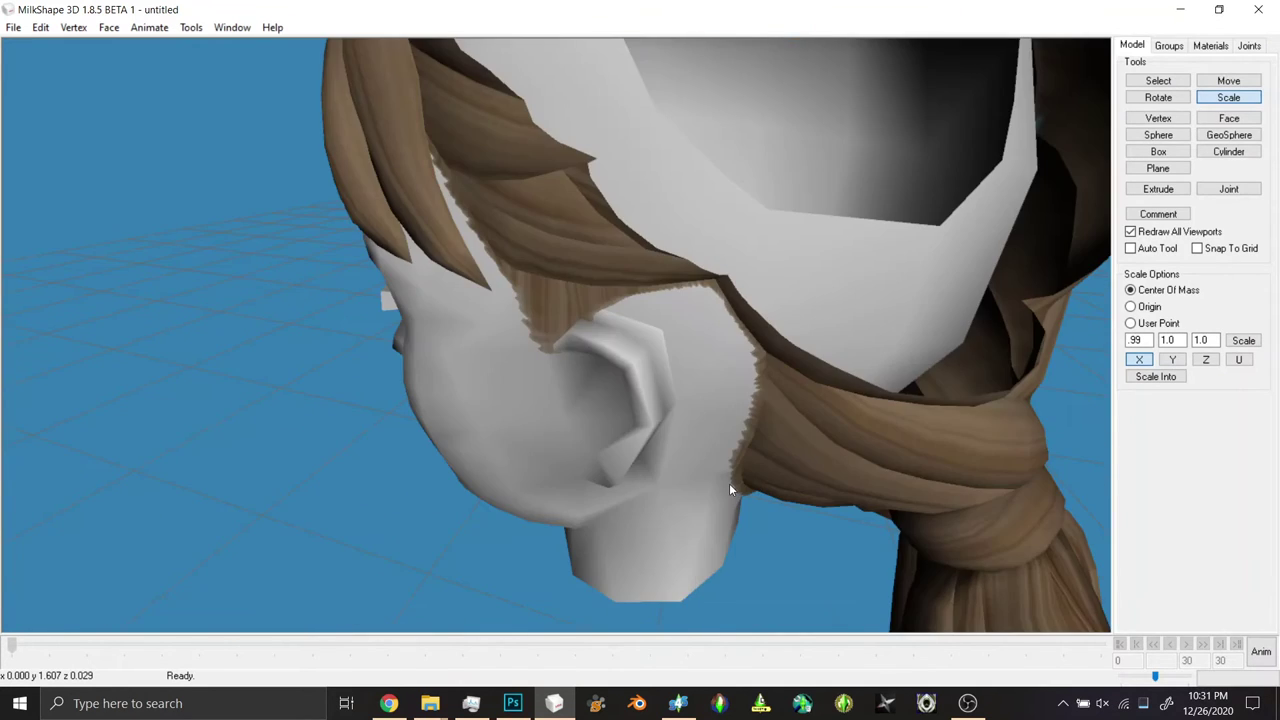
scroll(729, 483, "down", 8)
left_click_drag(896, 452, 579, 457)
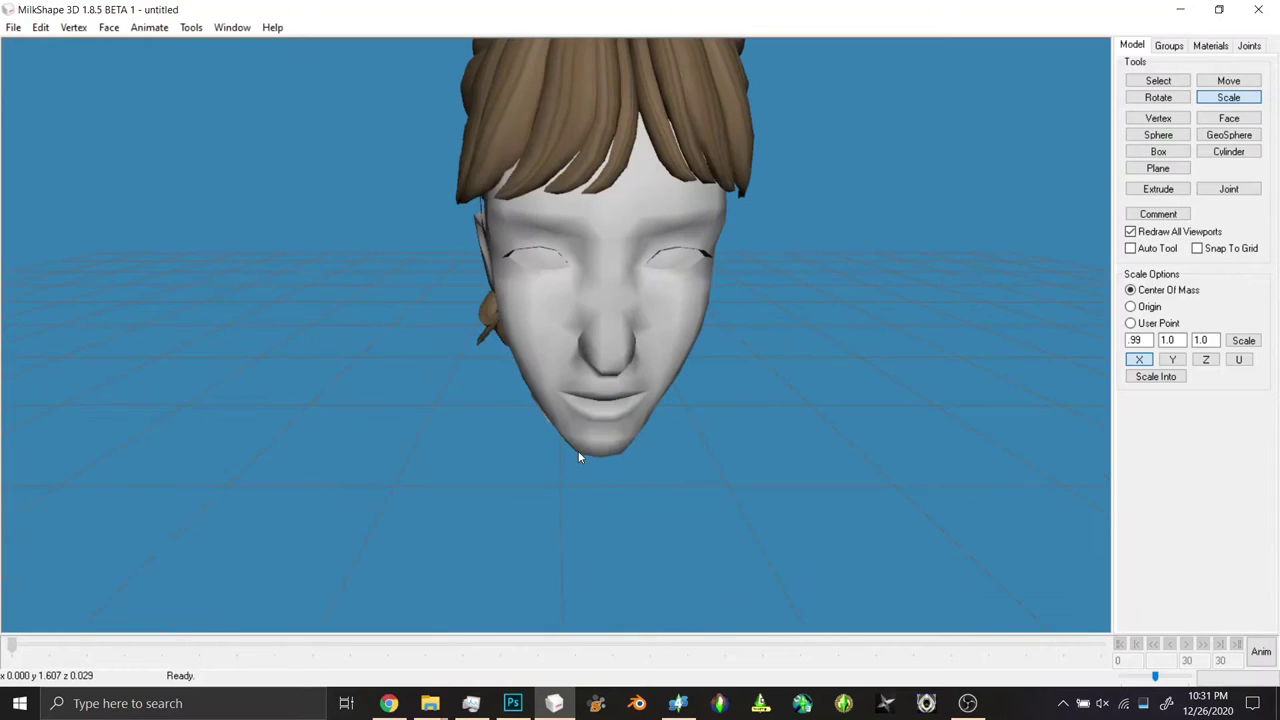
key("ctrl+m")
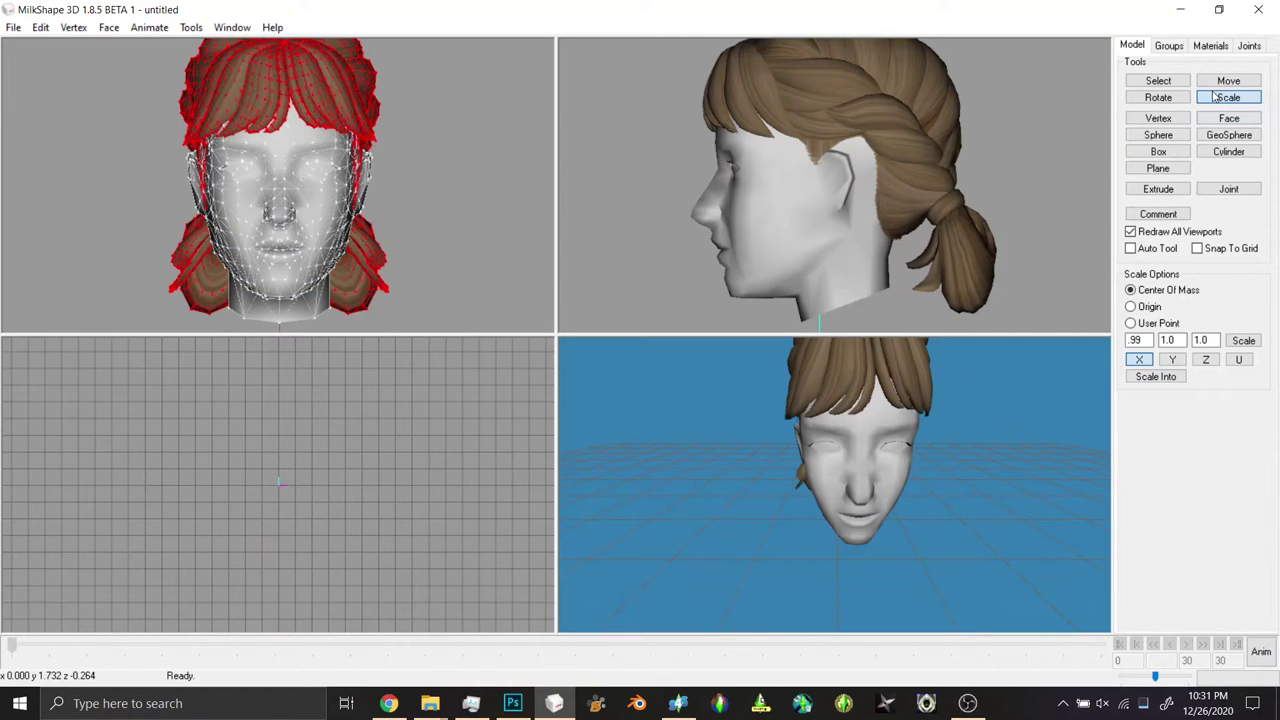
- Raise the hair slightly along the Y axis and check its fit from the back of the head
key("s")
key("t")
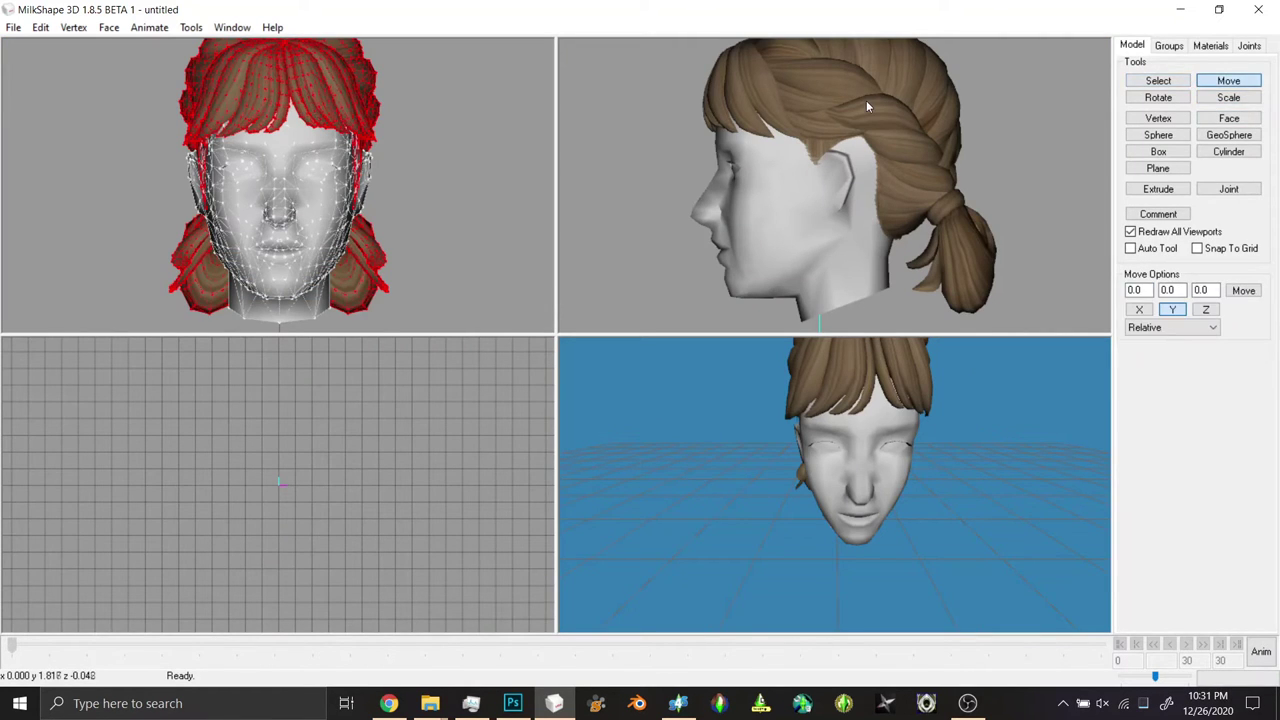
left_click_drag(867, 100, 867, 96)
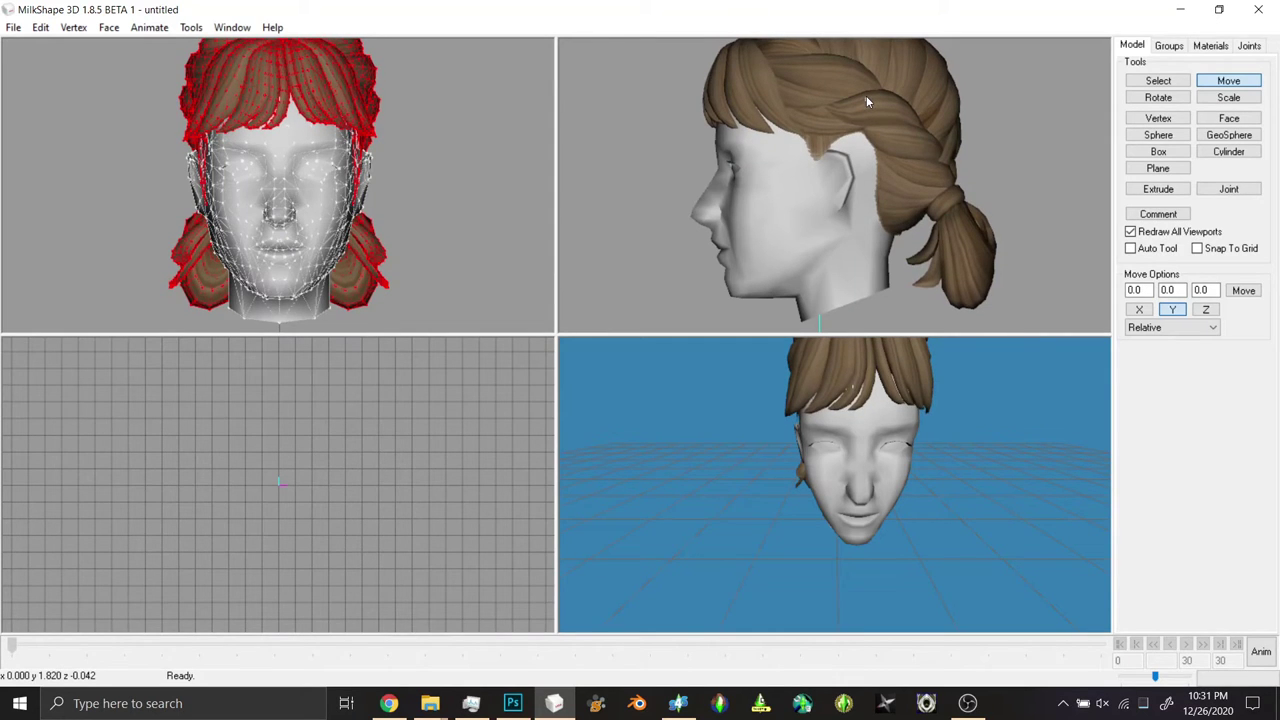
left_click_drag(904, 498, 680, 486)
scroll(909, 509, "up", 8)
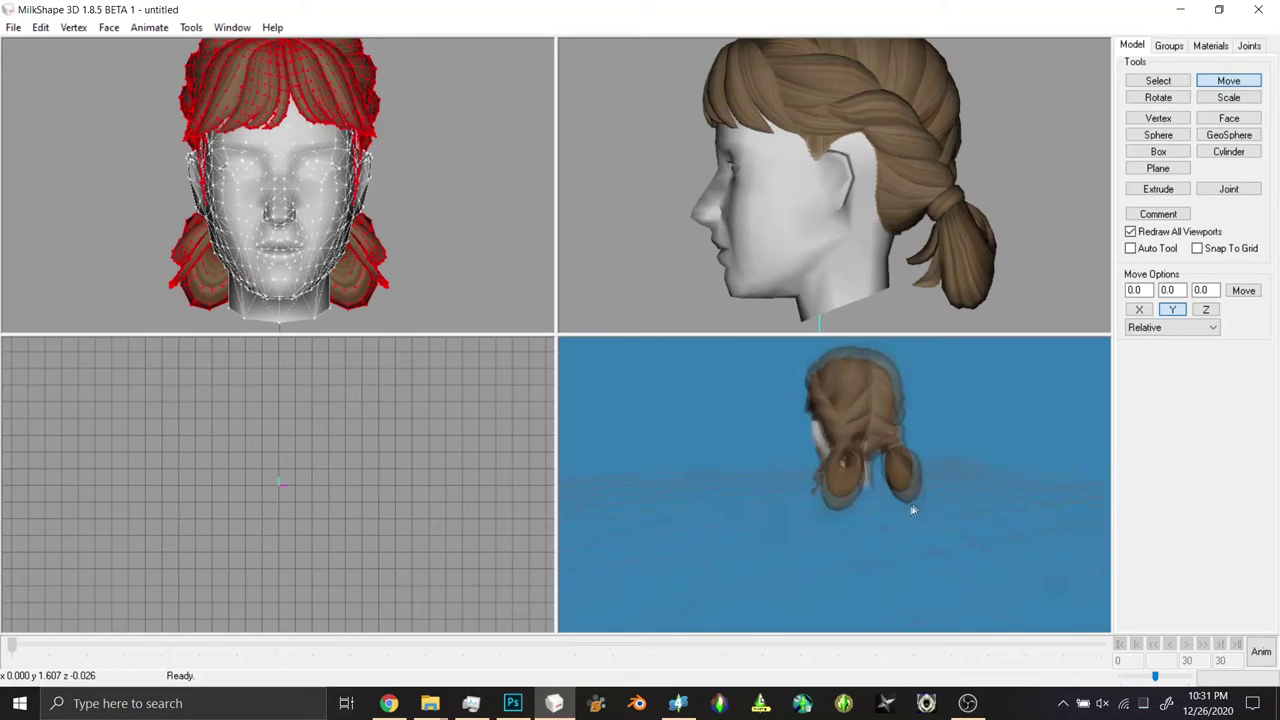
- Try to shift the hair slightly toward the back of the head along the Z axis, and undo it
left_click(1205, 310)
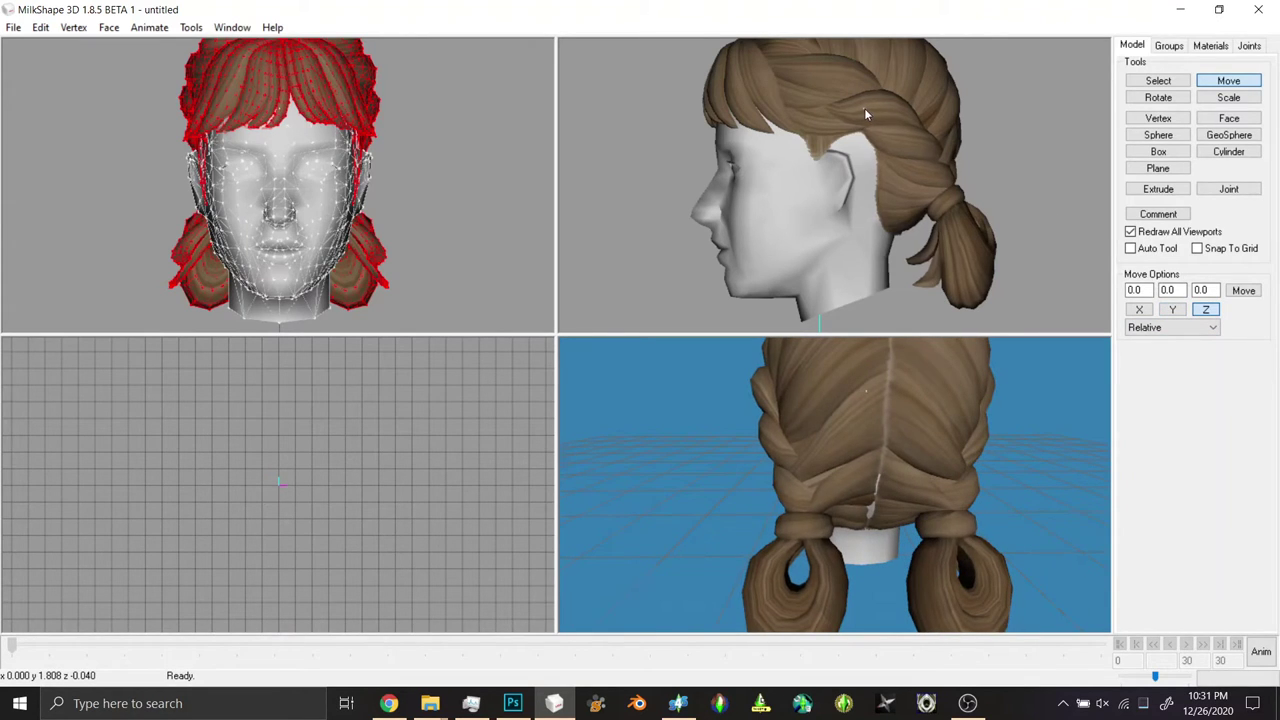
left_click_drag(864, 108, 866, 110)
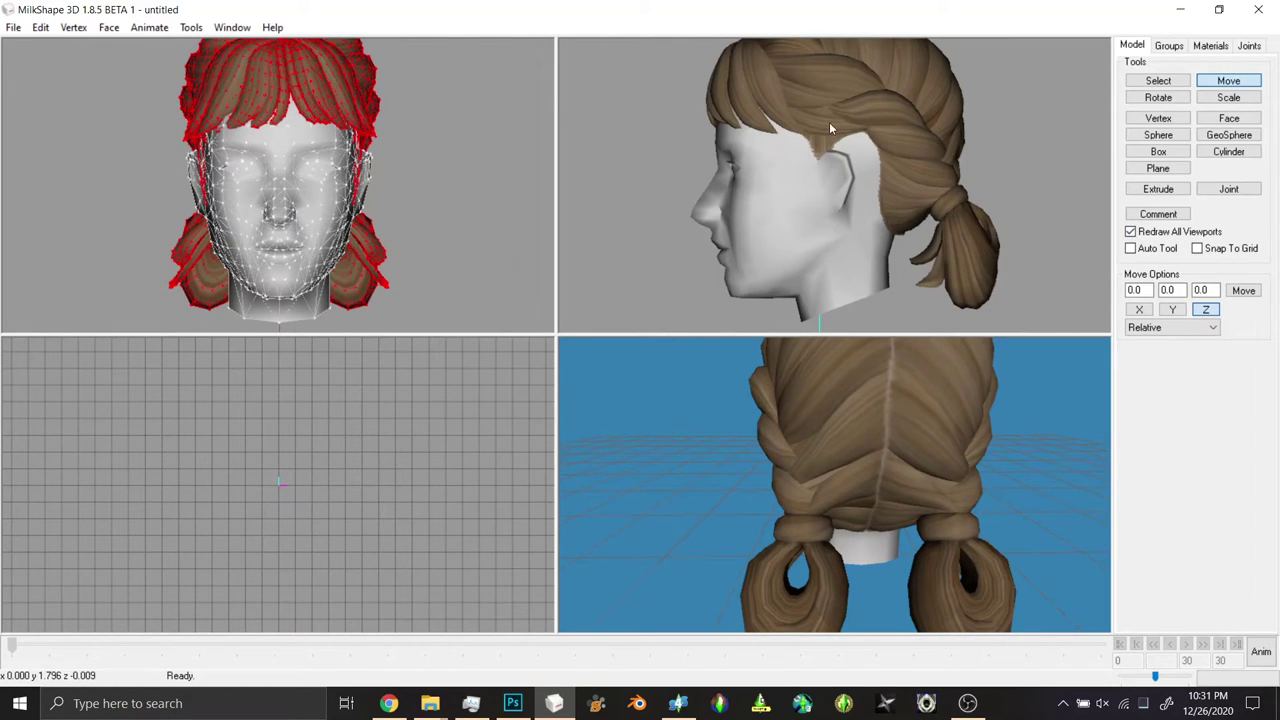
key("ctrl+z")
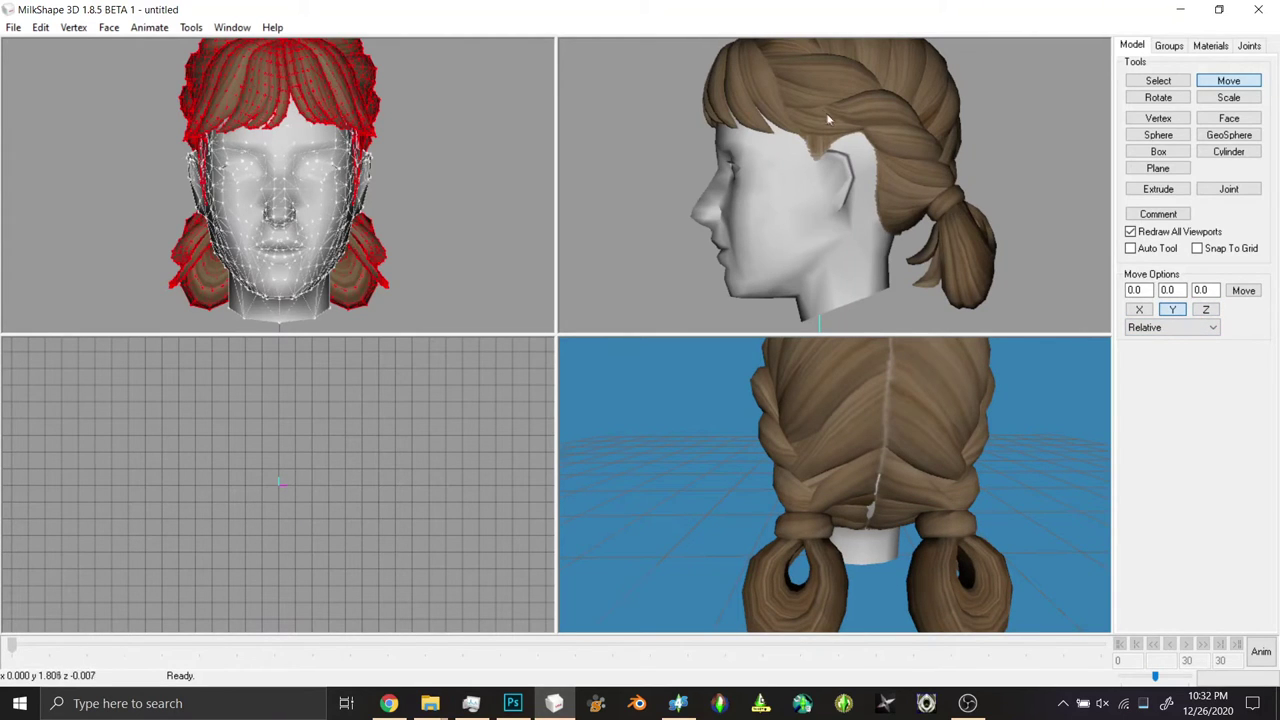
- Lower the hair slightly along the Y axis and scale it by 1.01 along Z about its center of mass
left_click_drag(822, 109, 820, 111)
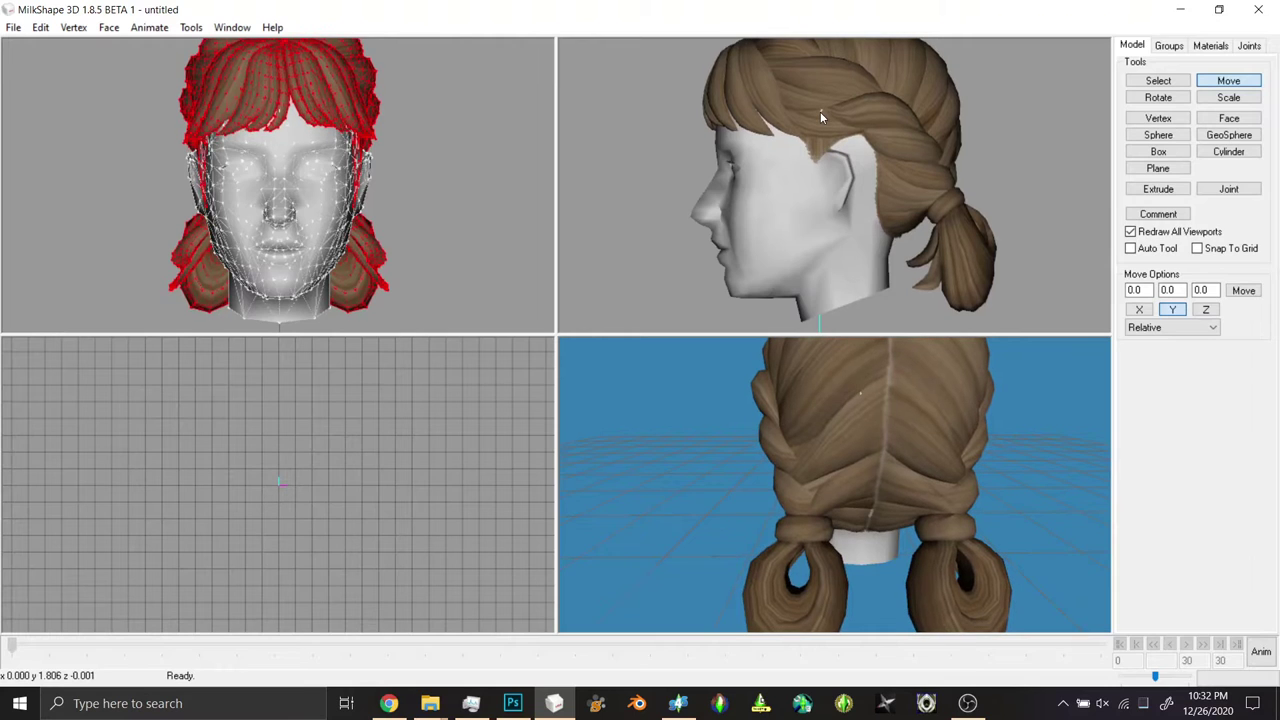
left_click(1228, 98)
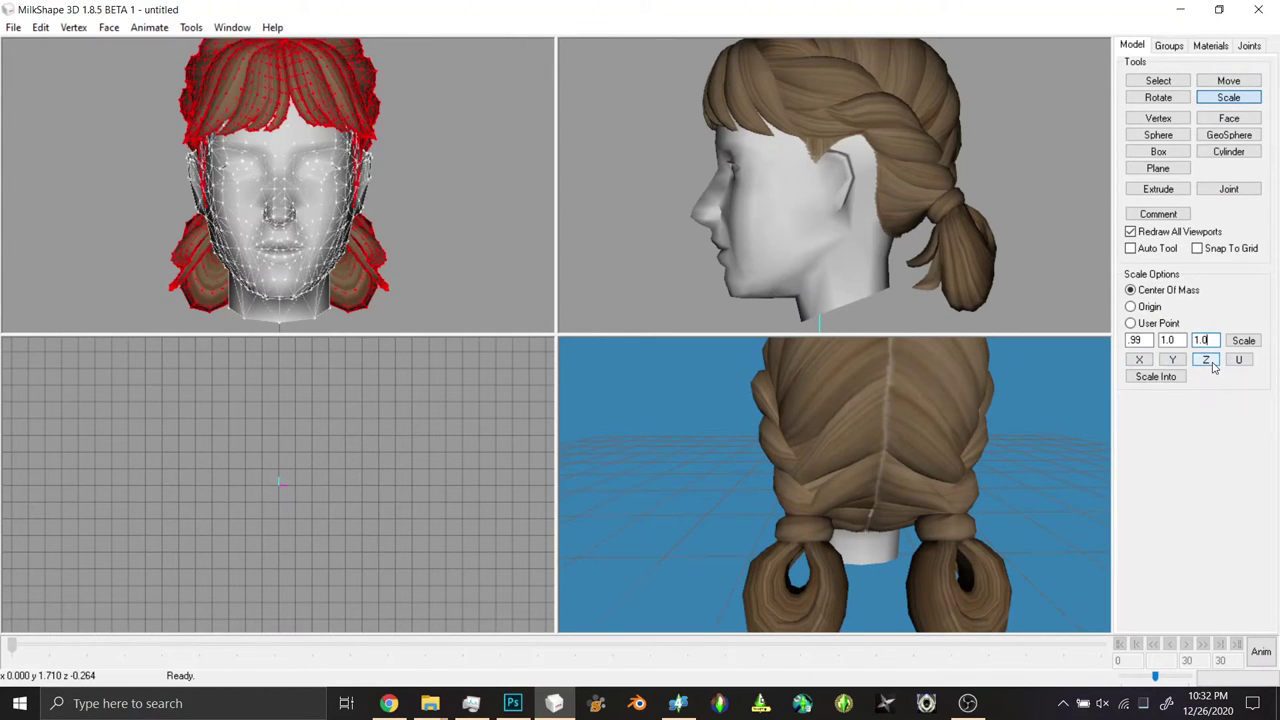
left_click(1240, 341)
left_click_drag(980, 486, 900, 495)
- Scale the hair twice by .99 along the X axis about its center of mass, checking the fit in an enlarged 3D view
left_click(1138, 359)
left_click(1243, 340)
left_click_drag(790, 495, 568, 392)
double_click(787, 476)
left_click_drag(610, 383, 702, 399)
scroll(713, 399, "up", 3)
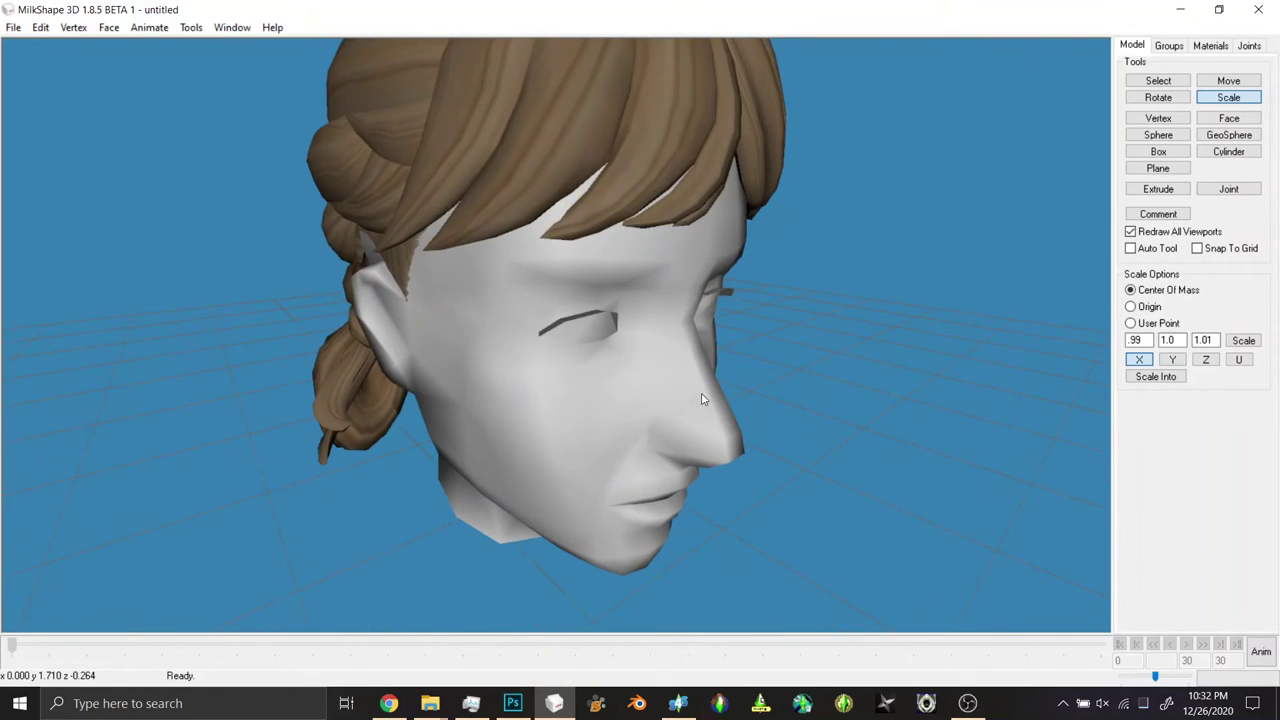
left_click(1243, 341)
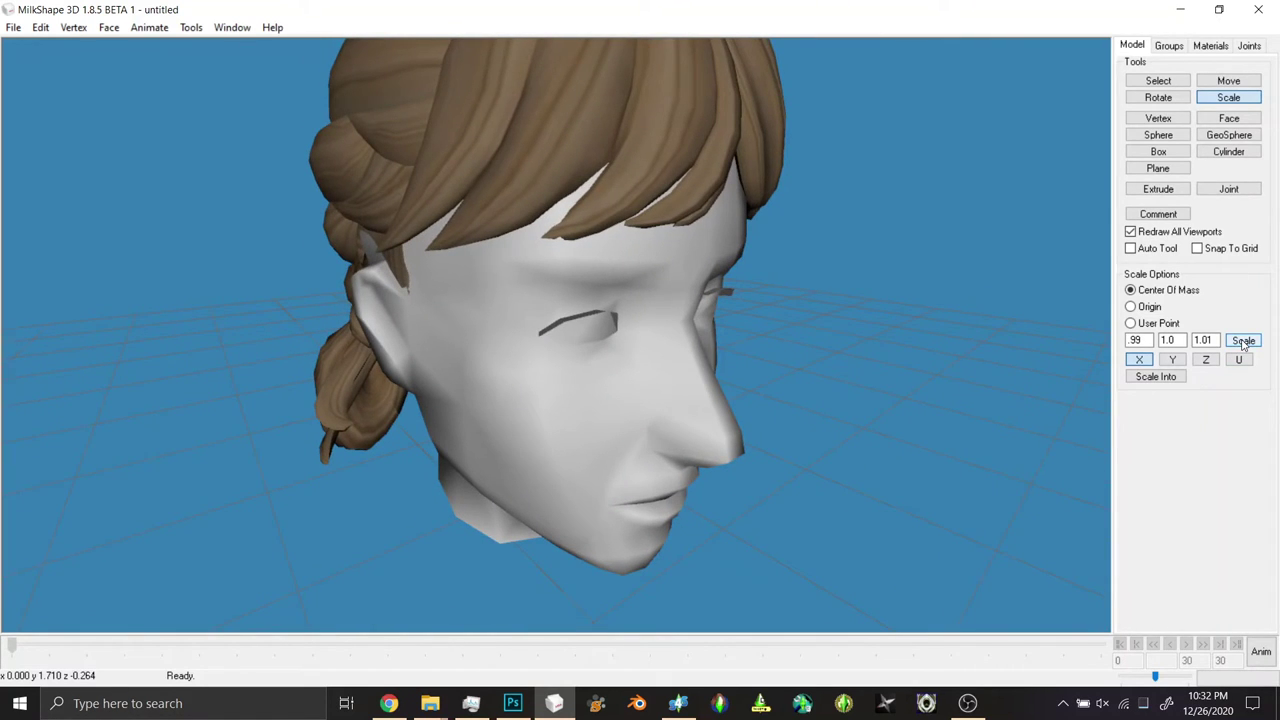
left_click_drag(700, 420, 760, 424)
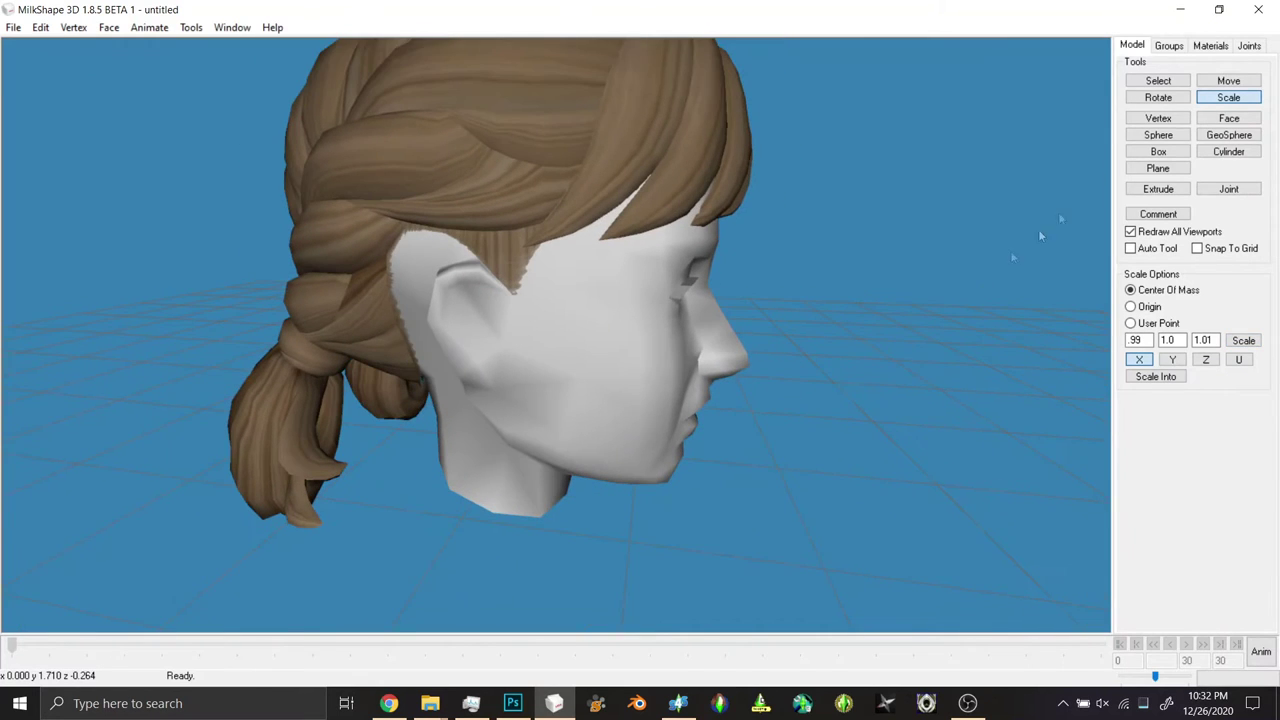
- Toggle the face group's visibility repeatedly to examine how the hair sits around the head
left_click(1169, 46)
left_click(1160, 65)
left_click(1209, 215)
left_click(1209, 215)
left_click(1209, 215)
left_click(1209, 215)
- Hide the hair and face groups to examine the hair_alpha5 mesh on its own, and bring the groups back
left_click(1150, 75)
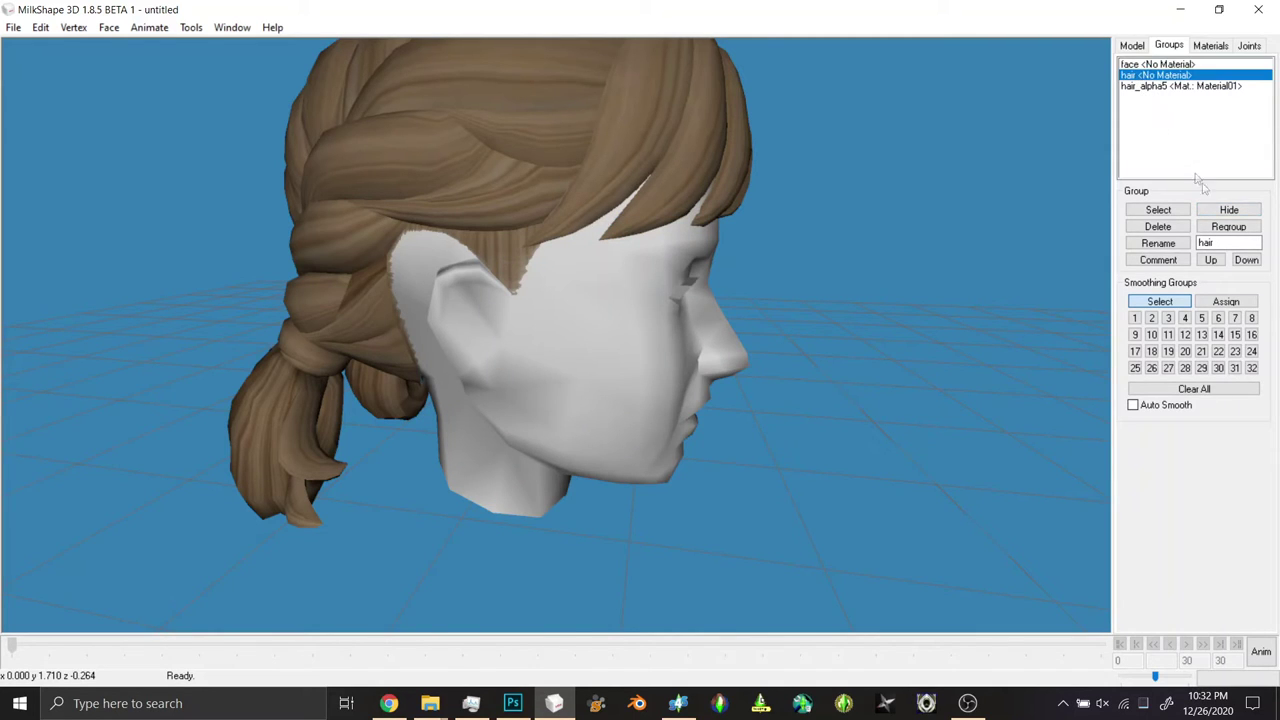
left_click(1228, 210)
left_click(1178, 66)
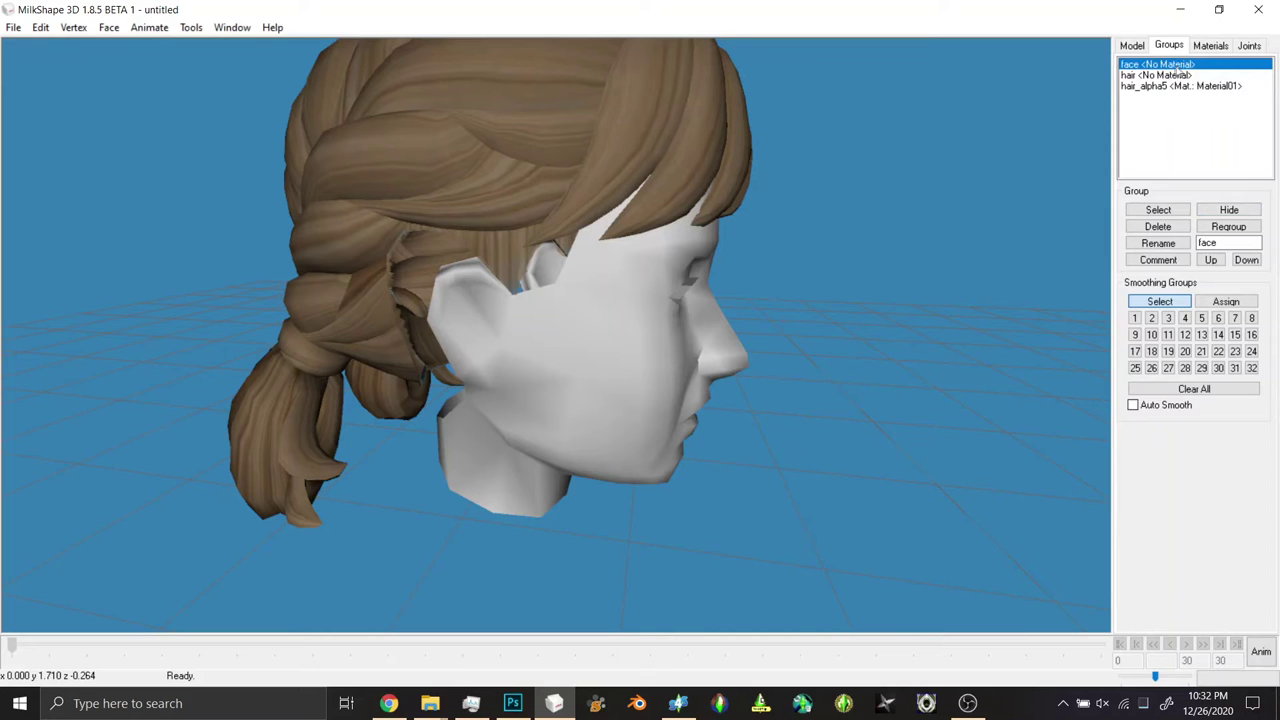
left_click(1239, 212)
mouse_move(520, 434)
left_mouse_down()
mouse_move(429, 440)
mouse_move(497, 436)
left_mouse_up()
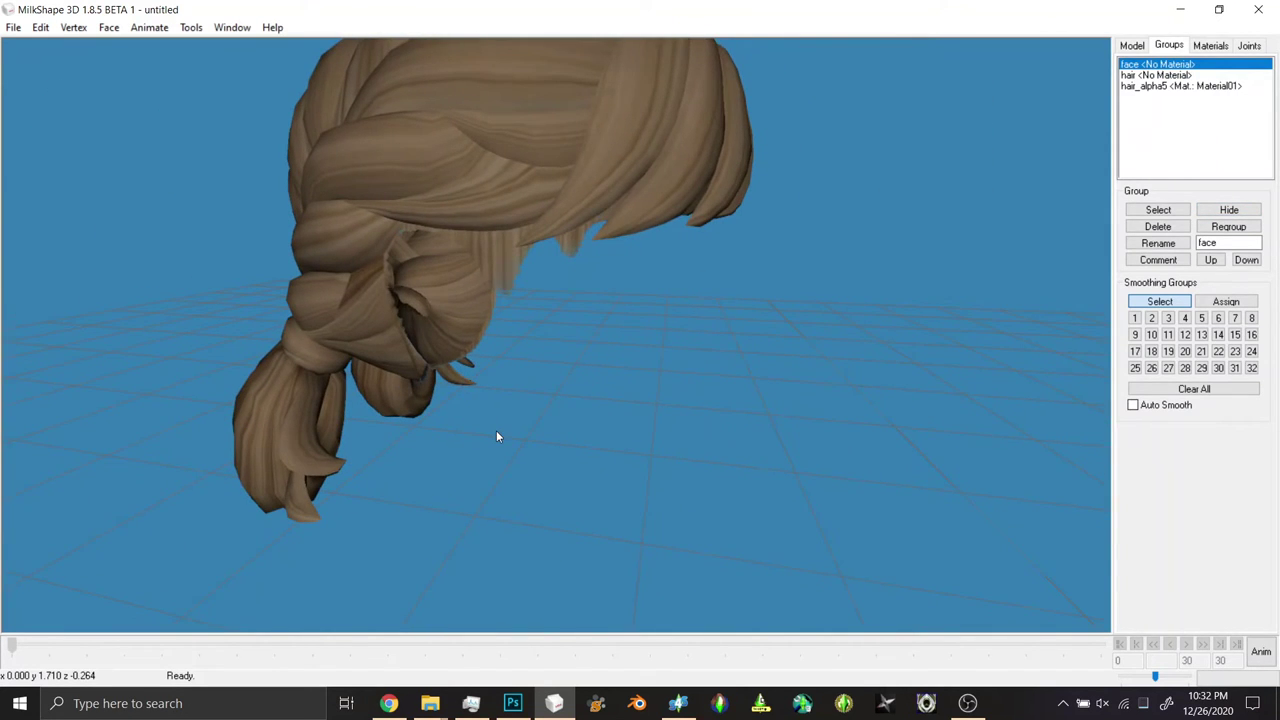
key("ctrl+z")
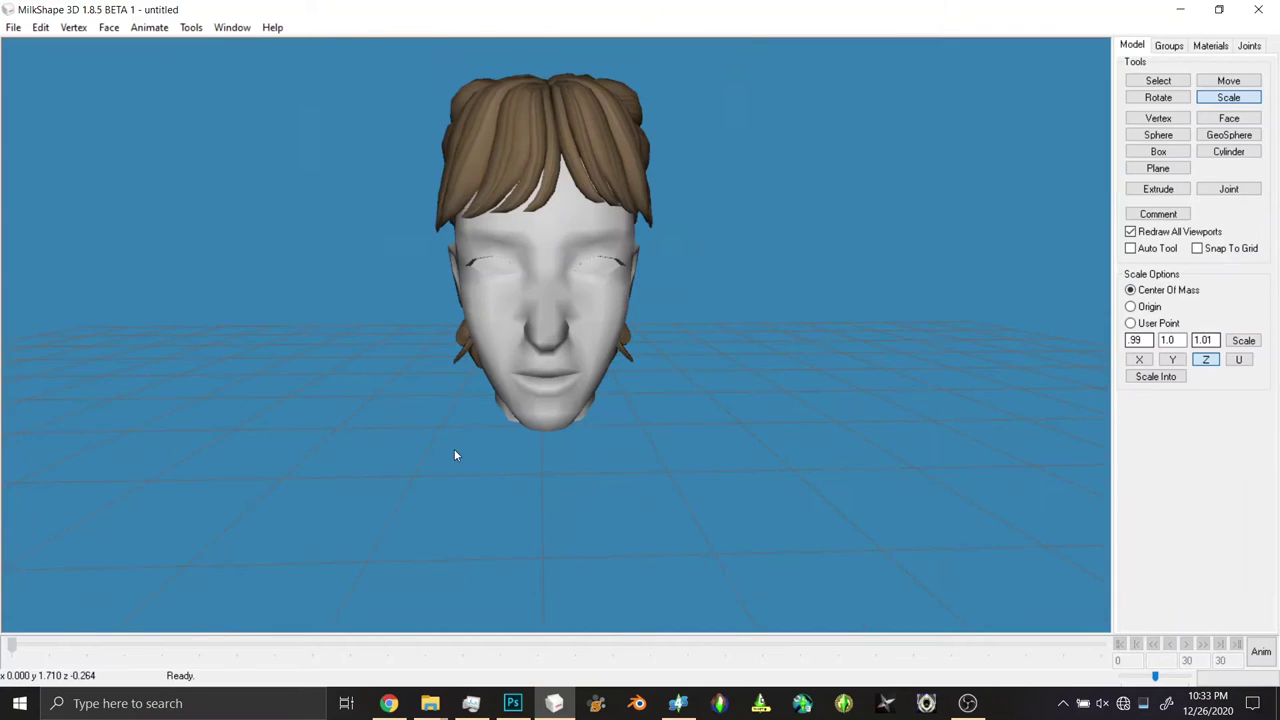
mouse_move(454, 449)
left_mouse_down()
mouse_move(383, 449)
mouse_move(449, 449)
left_mouse_up()
- Remove the blonde .dds texture from Material01 and inspect the untextured hair from the back and front
left_click(1246, 45)
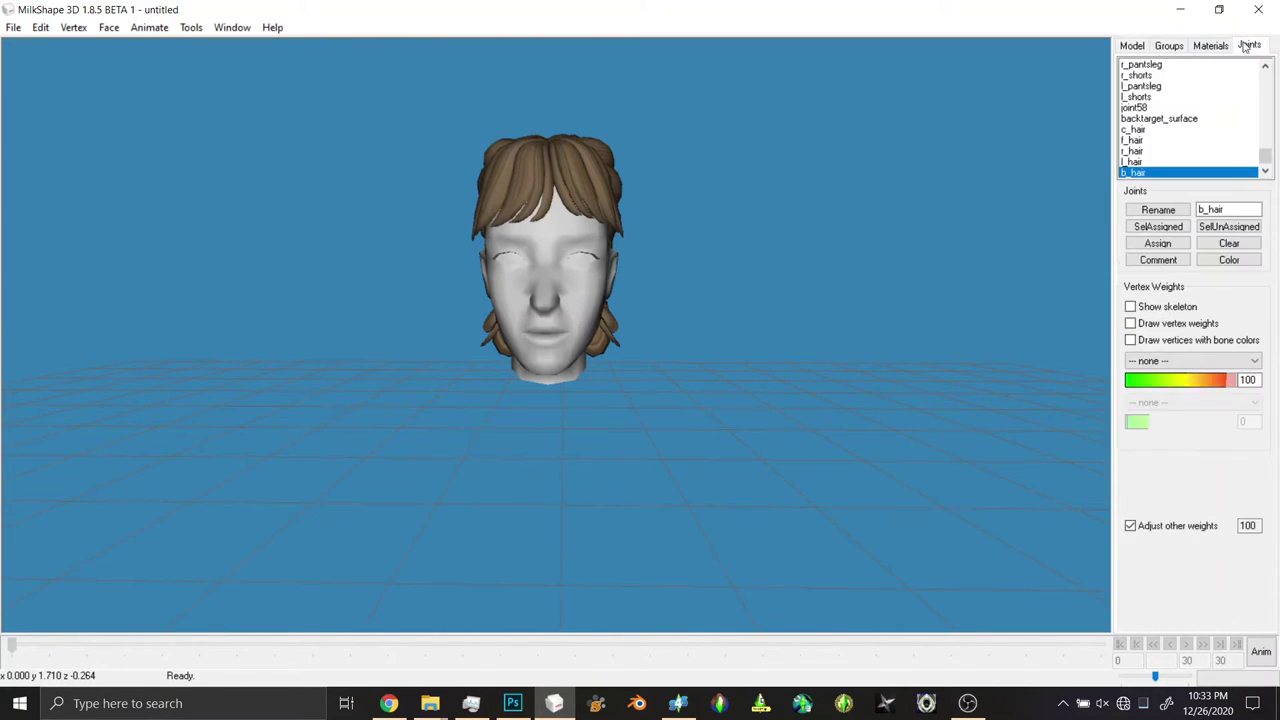
left_click(1211, 46)
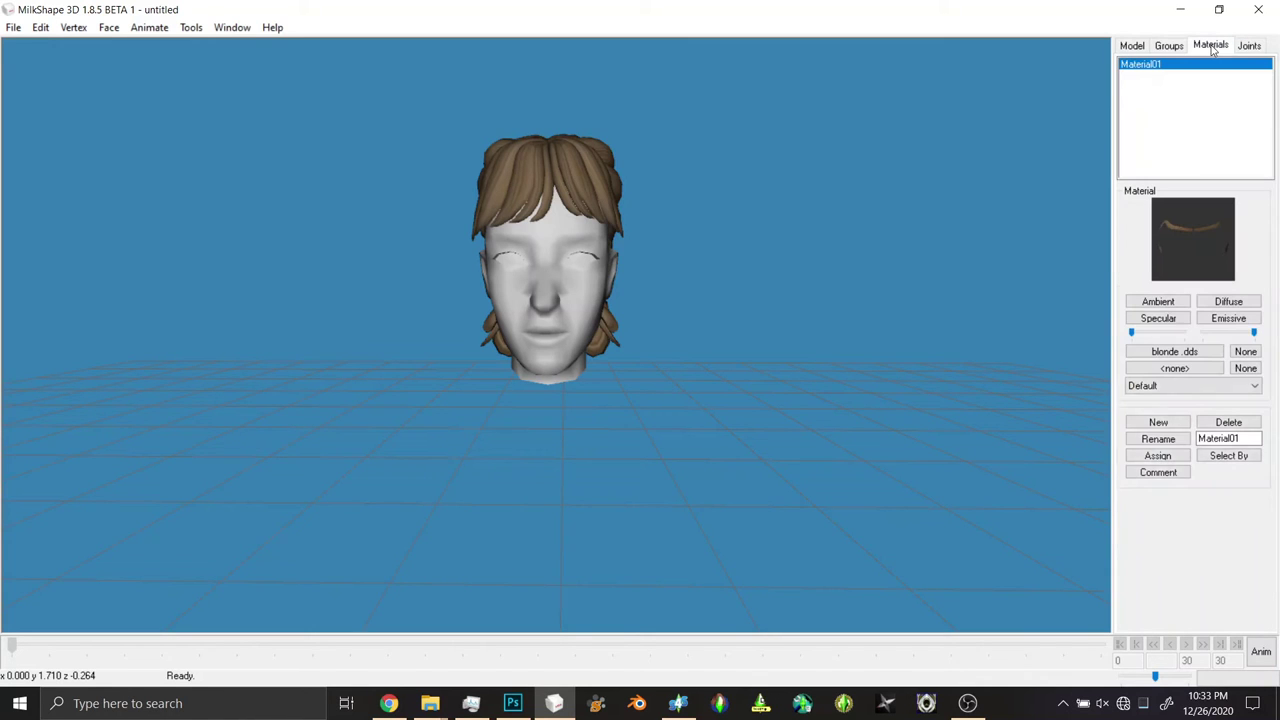
left_click(1245, 351)
left_click_drag(1100, 350, 166, 361)
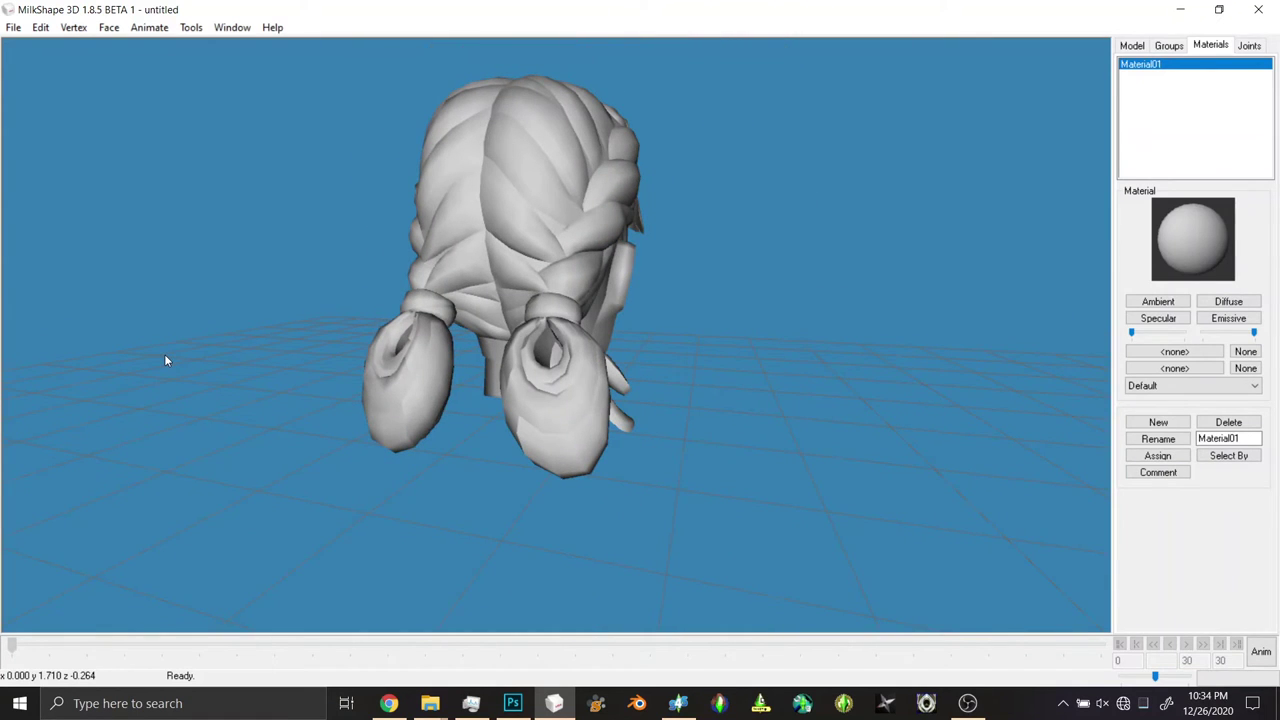
left_click_drag(166, 360, 771, 352)
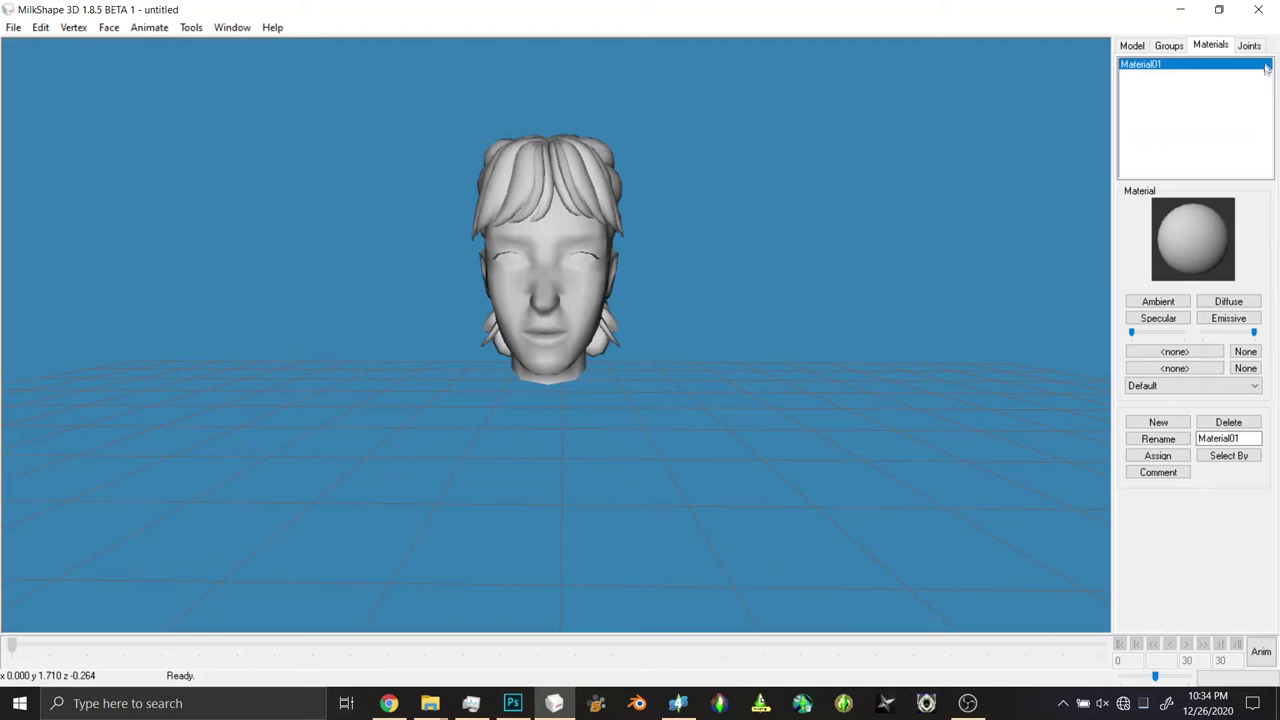
- Turn on the wireframe overlay in the 3D view and draw the vertices with bone colors
right_click(786, 181)
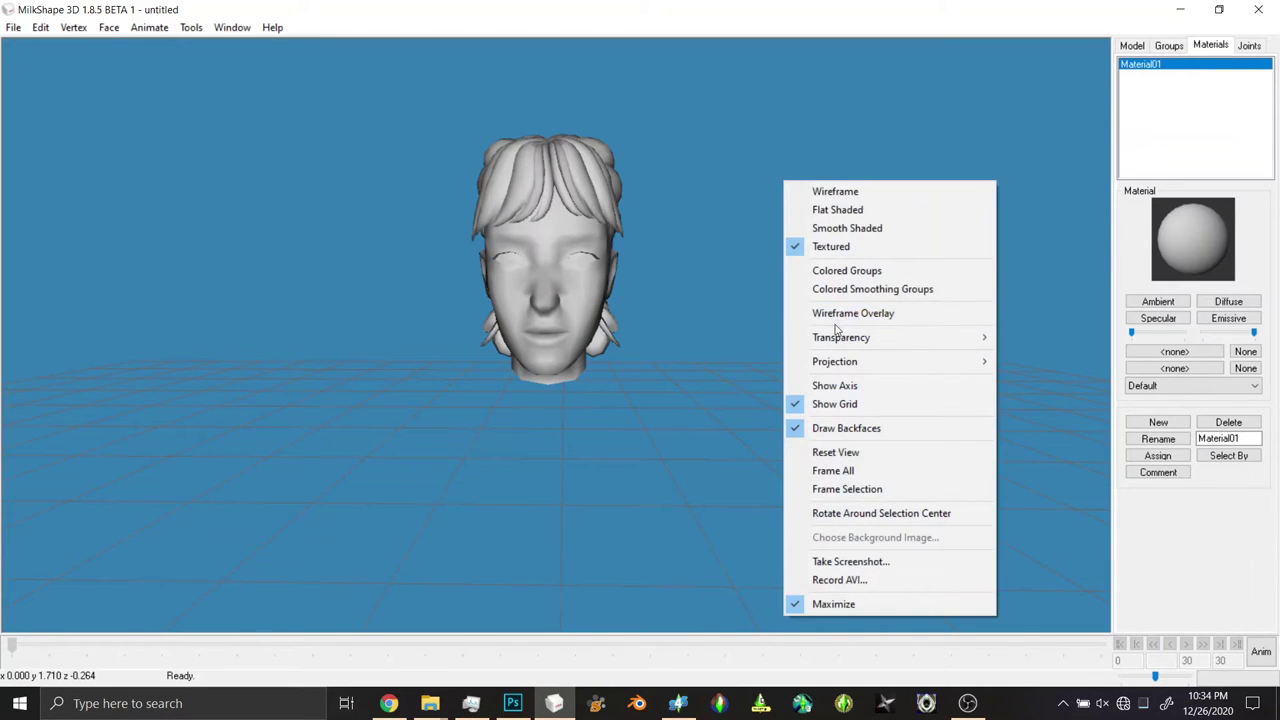
left_click(840, 314)
left_click(1250, 45)
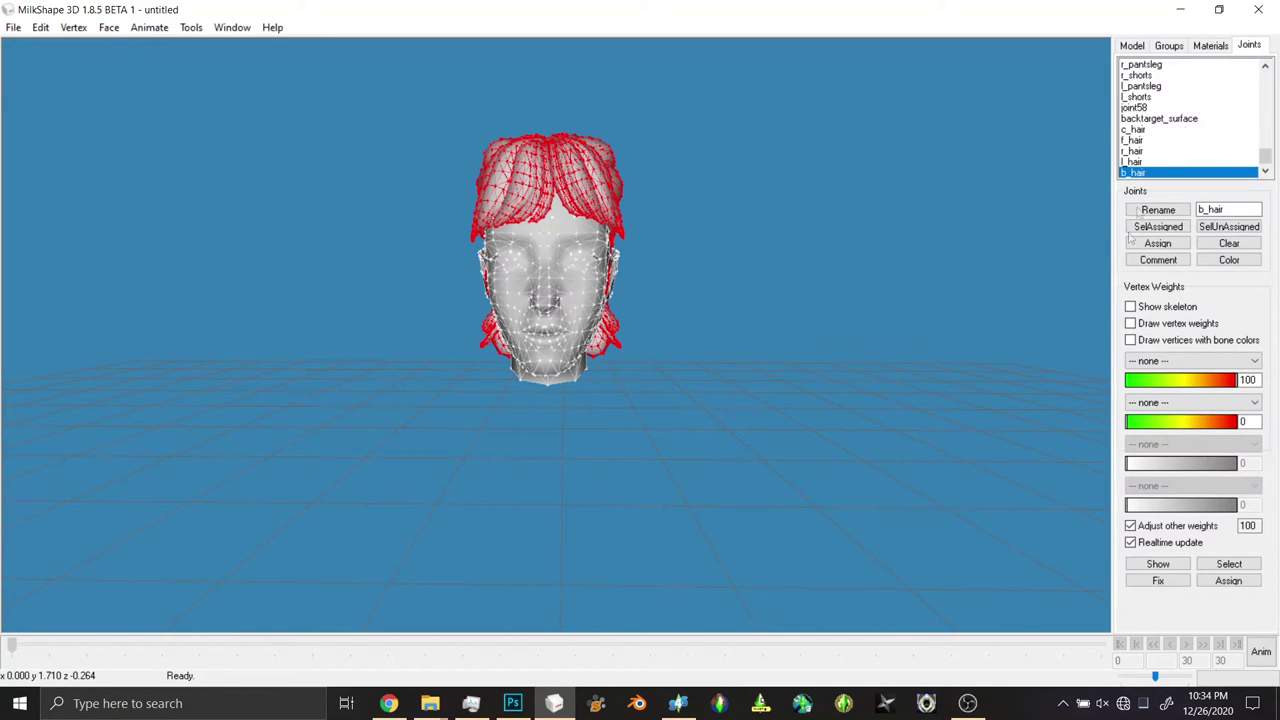
left_click(1168, 341)
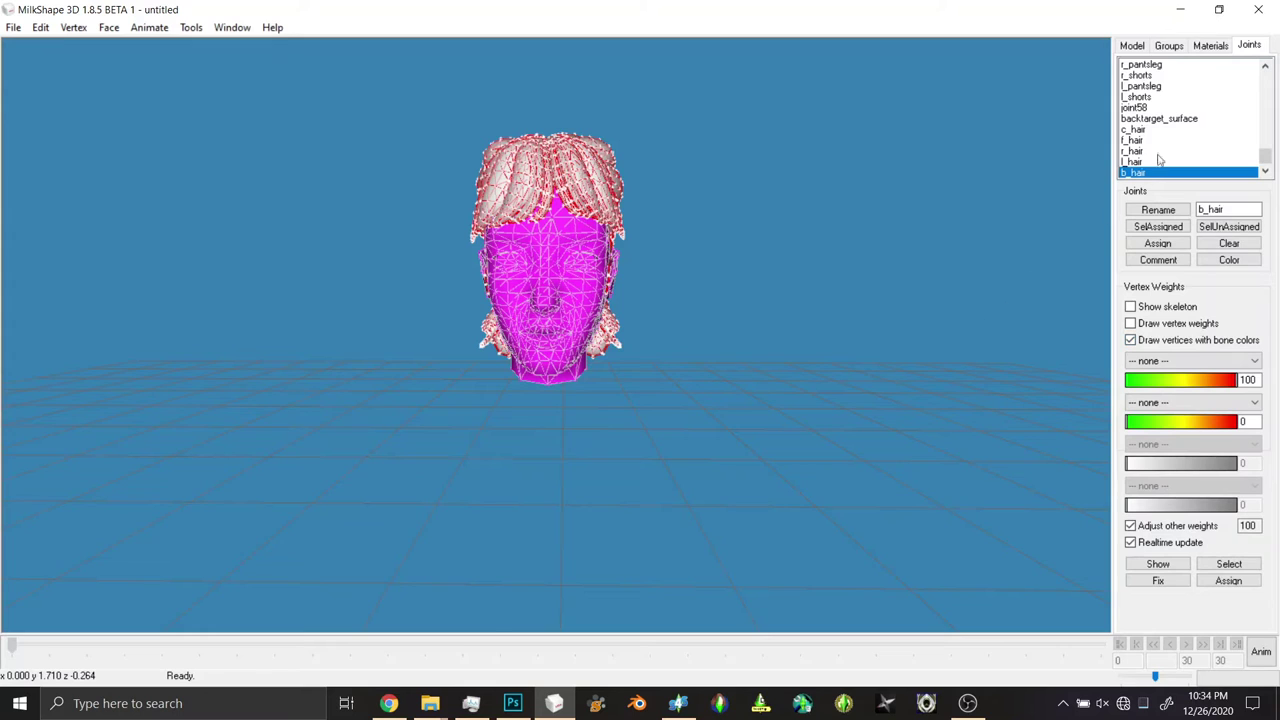
- Assign the selected hair vertices to the head joint and check the bone colors from the side
scroll(1158, 151, "up", 15)
scroll(1158, 151, "up", 2)
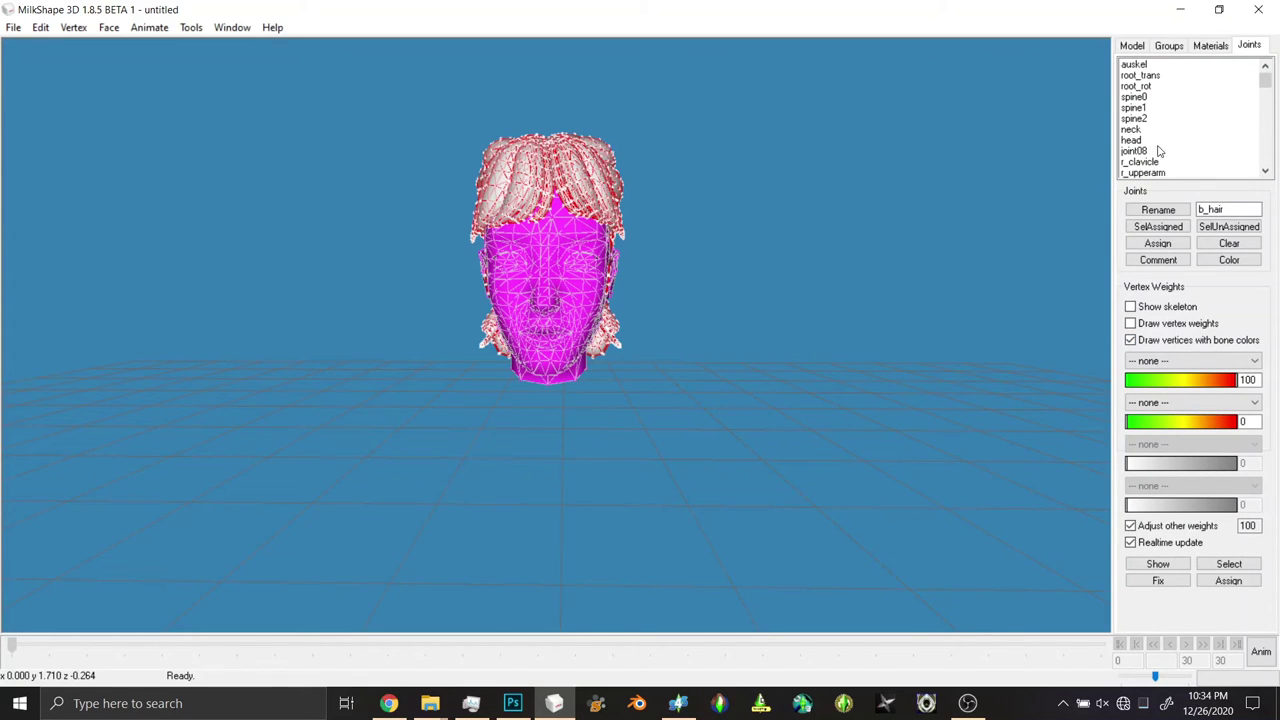
left_click(1142, 140)
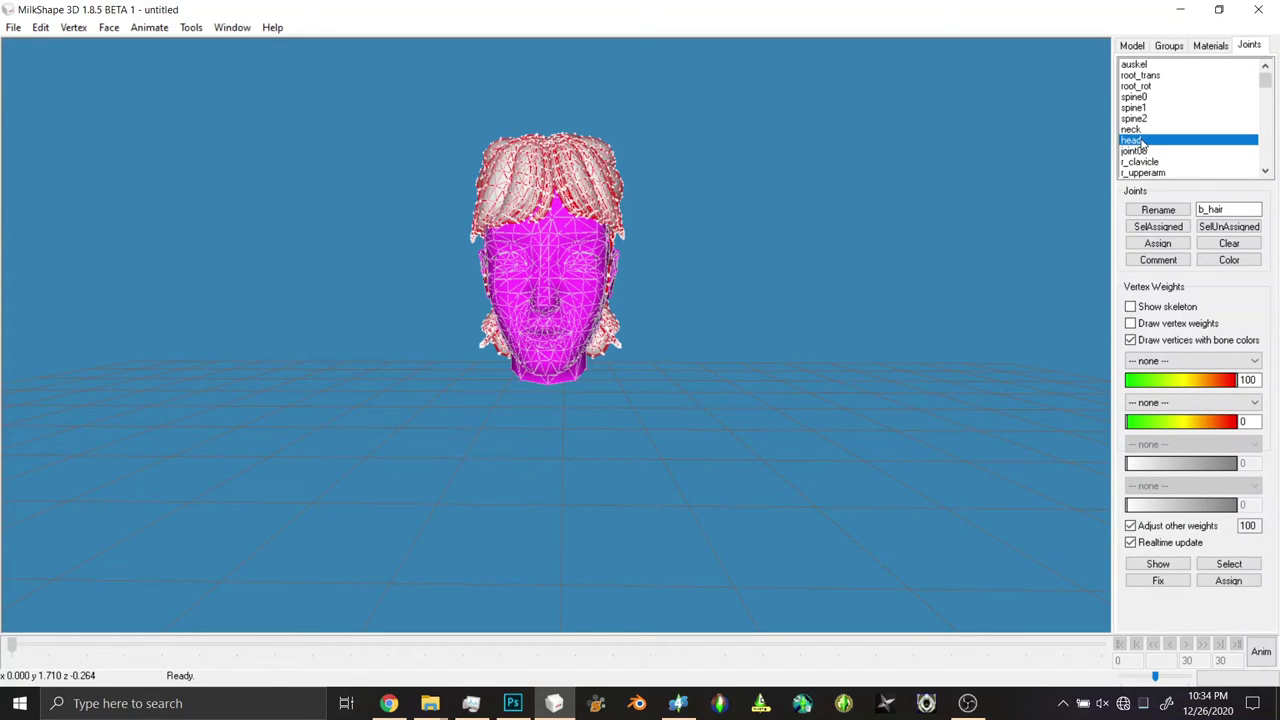
left_click(1157, 244)
left_click_drag(330, 405, 536, 480)
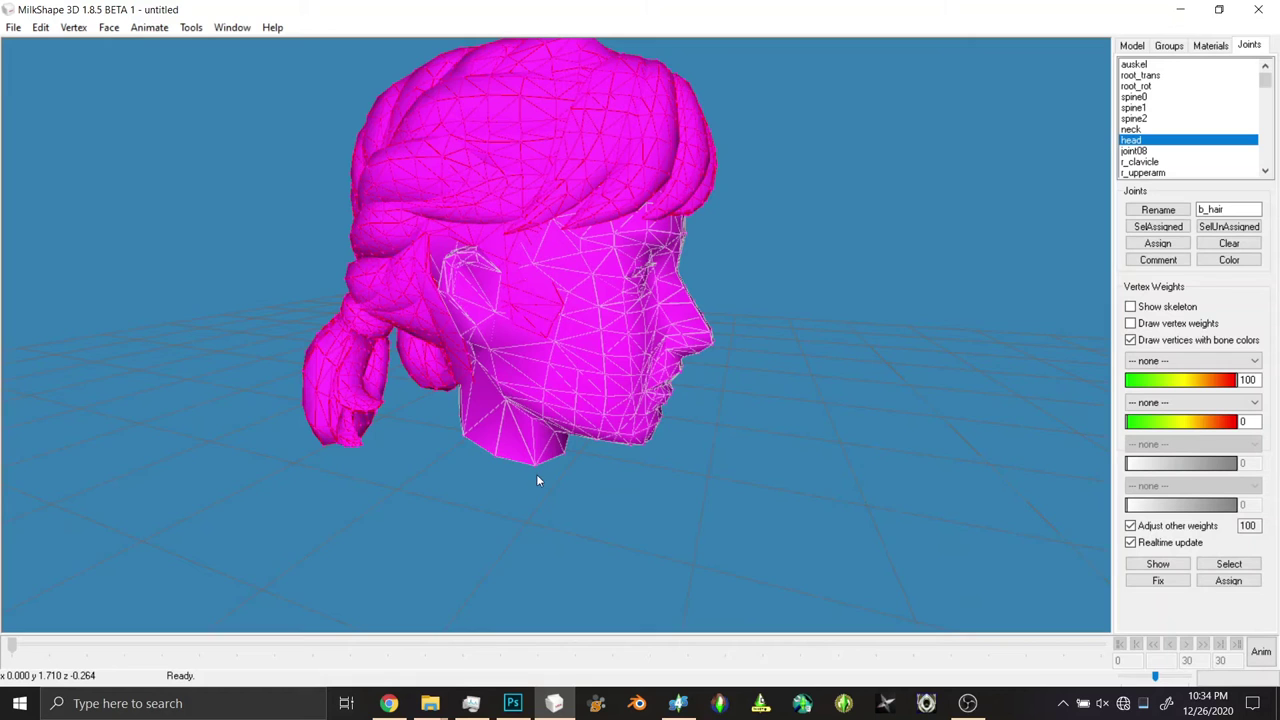
left_click_drag(583, 398, 345, 381)
- Turn off the wireframe overlay in the 3D view
right_click(640, 355)
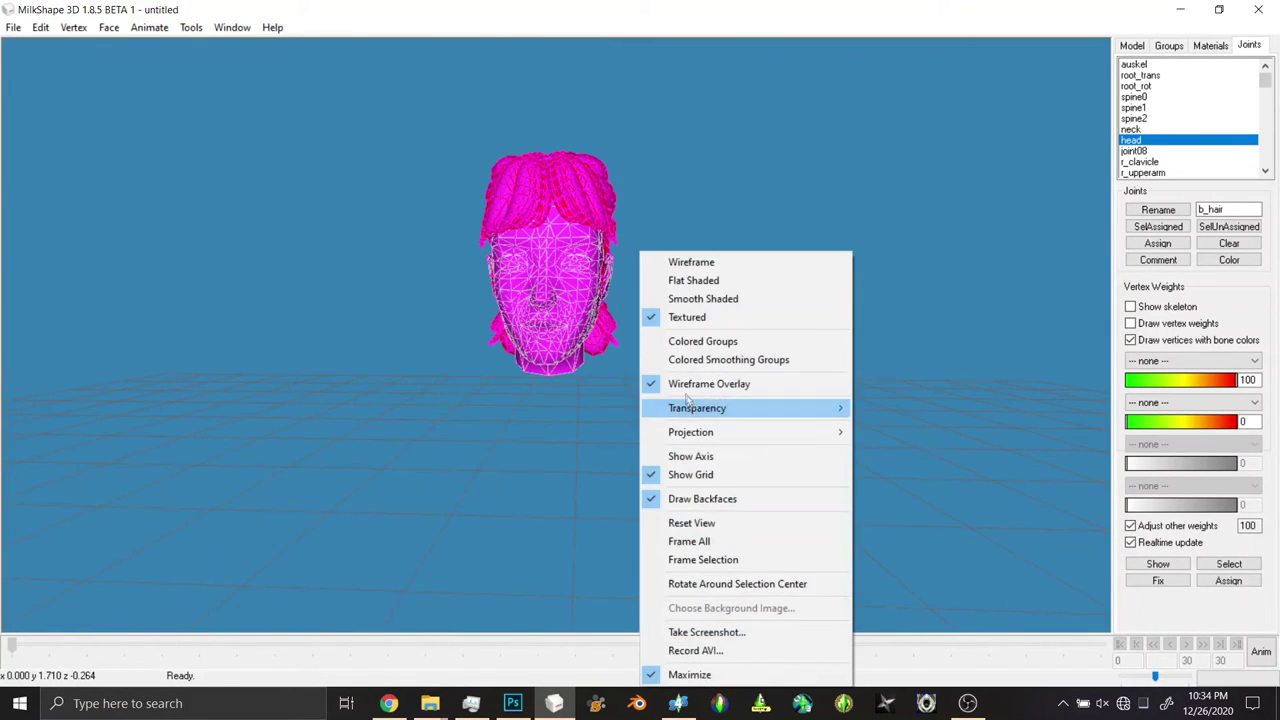
left_click(655, 388)
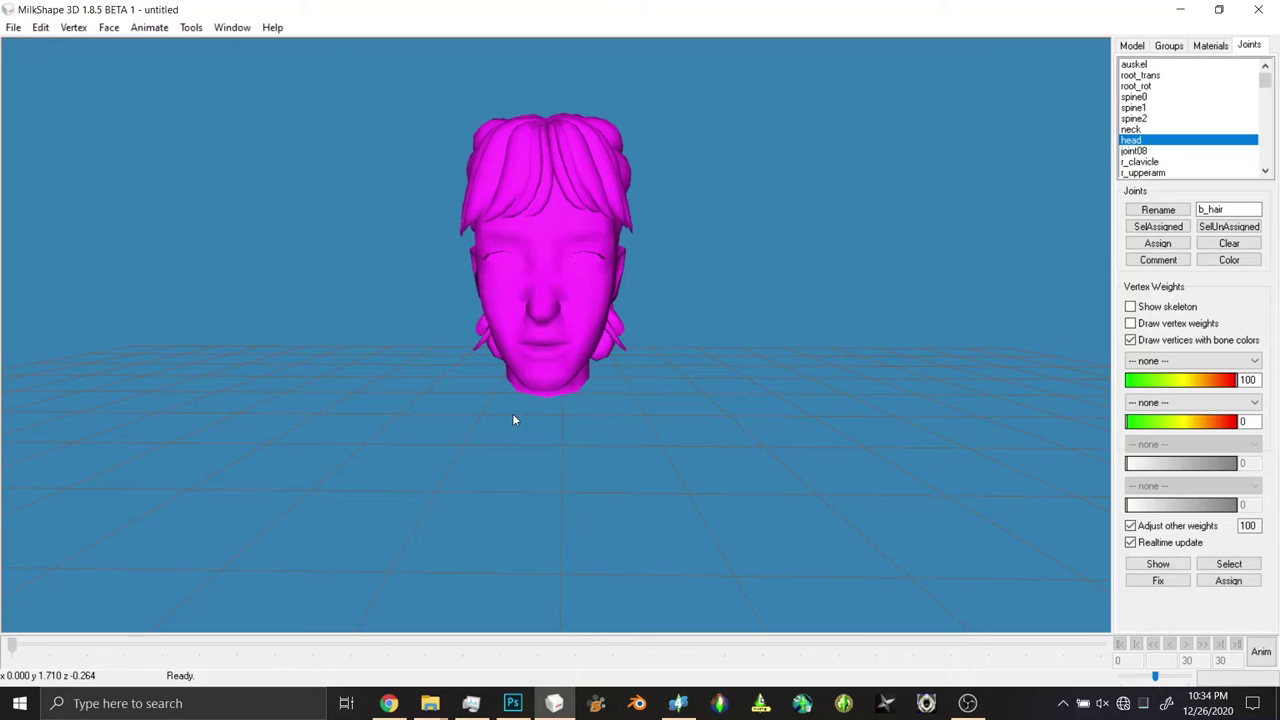
left_click_drag(475, 427, 468, 406)
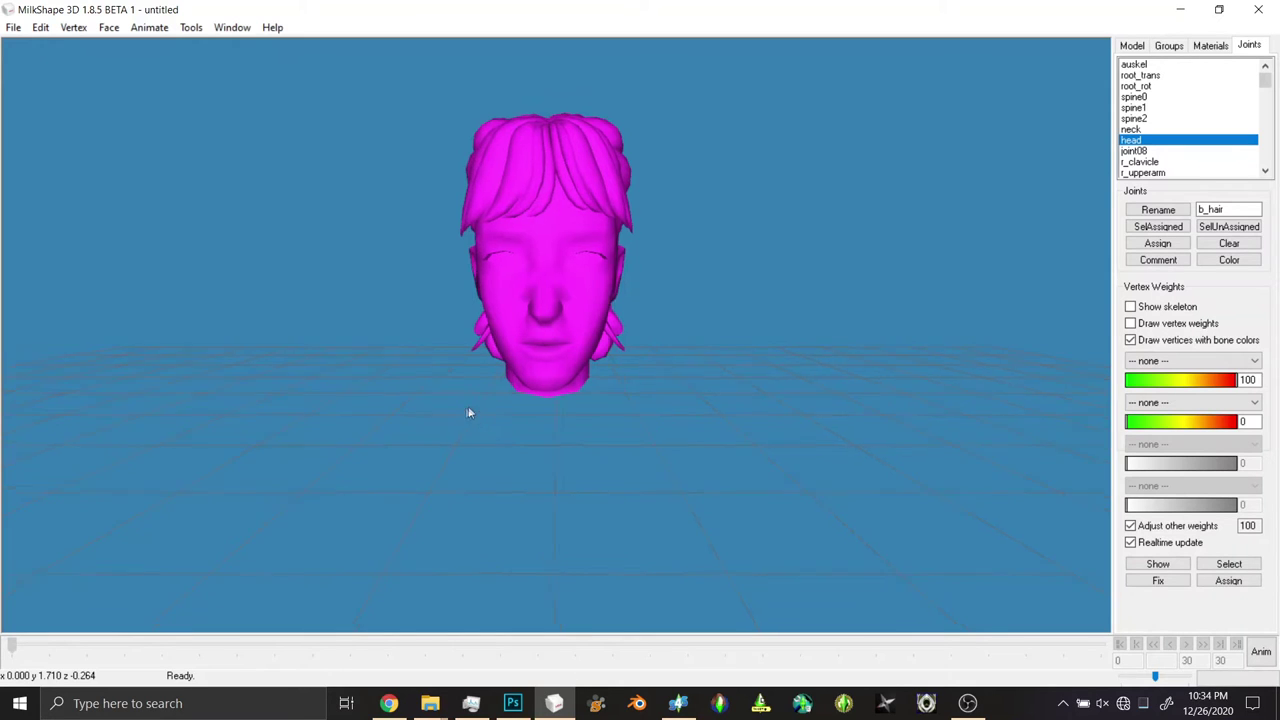
- Delete the face group and copy the full comment text of the hair group
left_click(1172, 46)
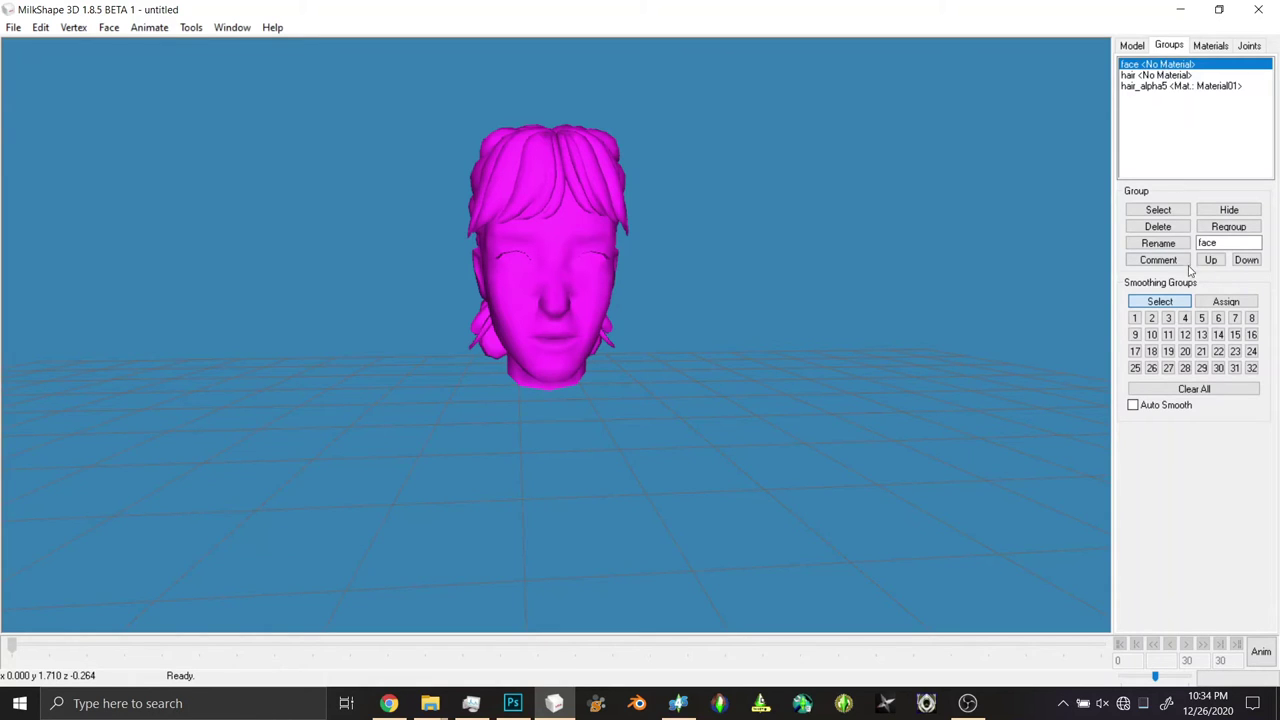
left_click(1158, 226)
left_click(1156, 260)
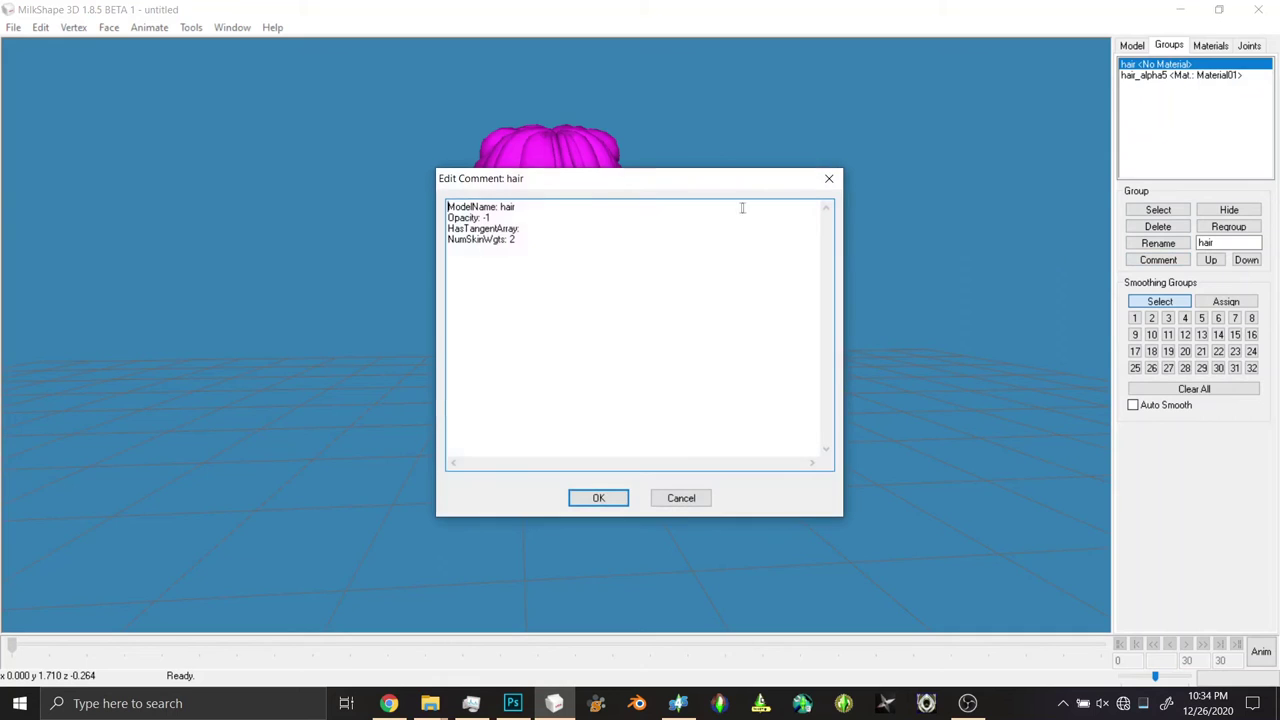
left_click_drag(568, 237, 451, 196)
key("super+c")
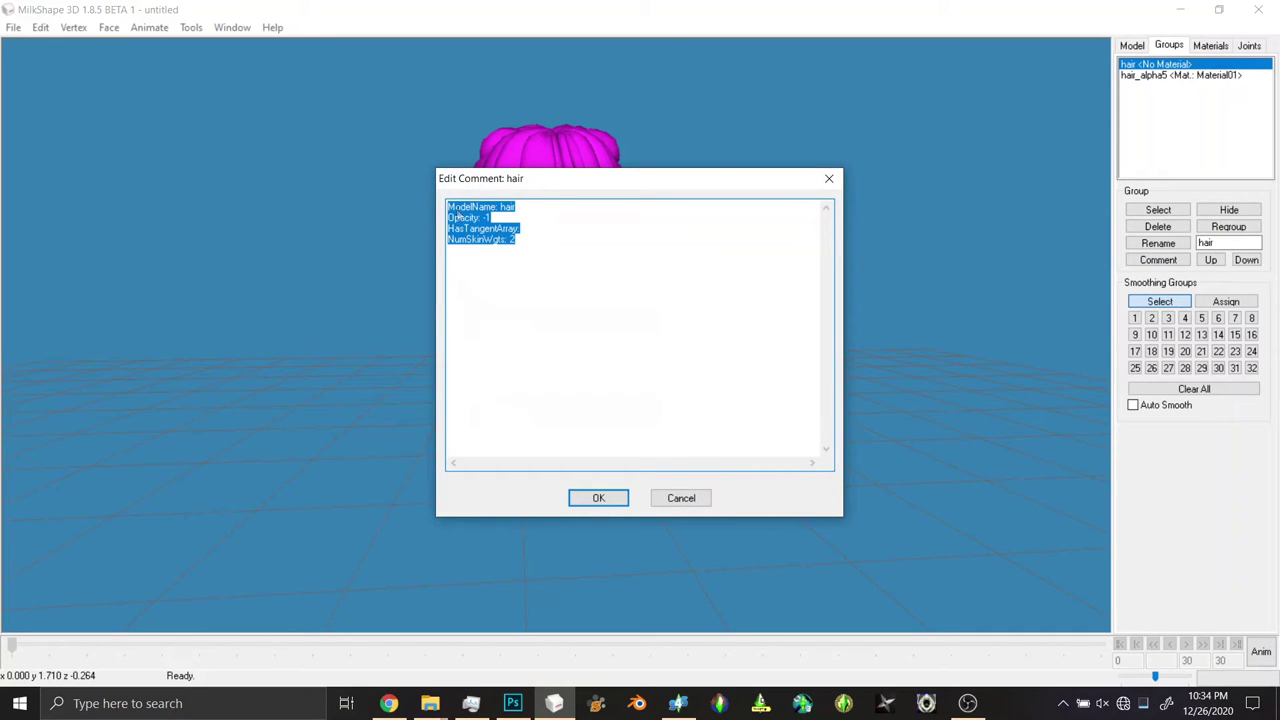
right_click(456, 205)
left_click(490, 264)
left_click(620, 506)
- Paste the comment into the hair_alpha5 group, with ModelName hair_alpha5, Opacity 5 and NumSkinWgts 3, and save it
left_click(1190, 75)
left_click(1158, 260)
right_click(627, 268)
left_click(667, 340)
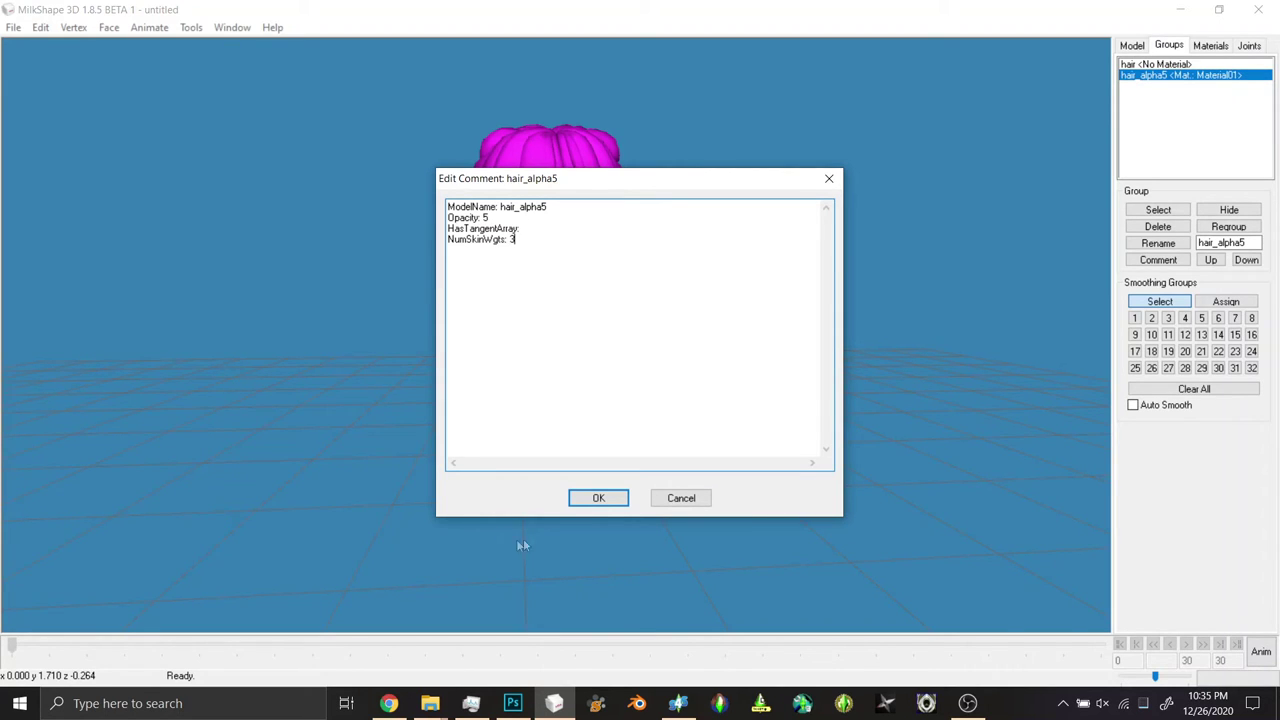
left_click(580, 499)
left_click_drag(709, 193, 668, 199)
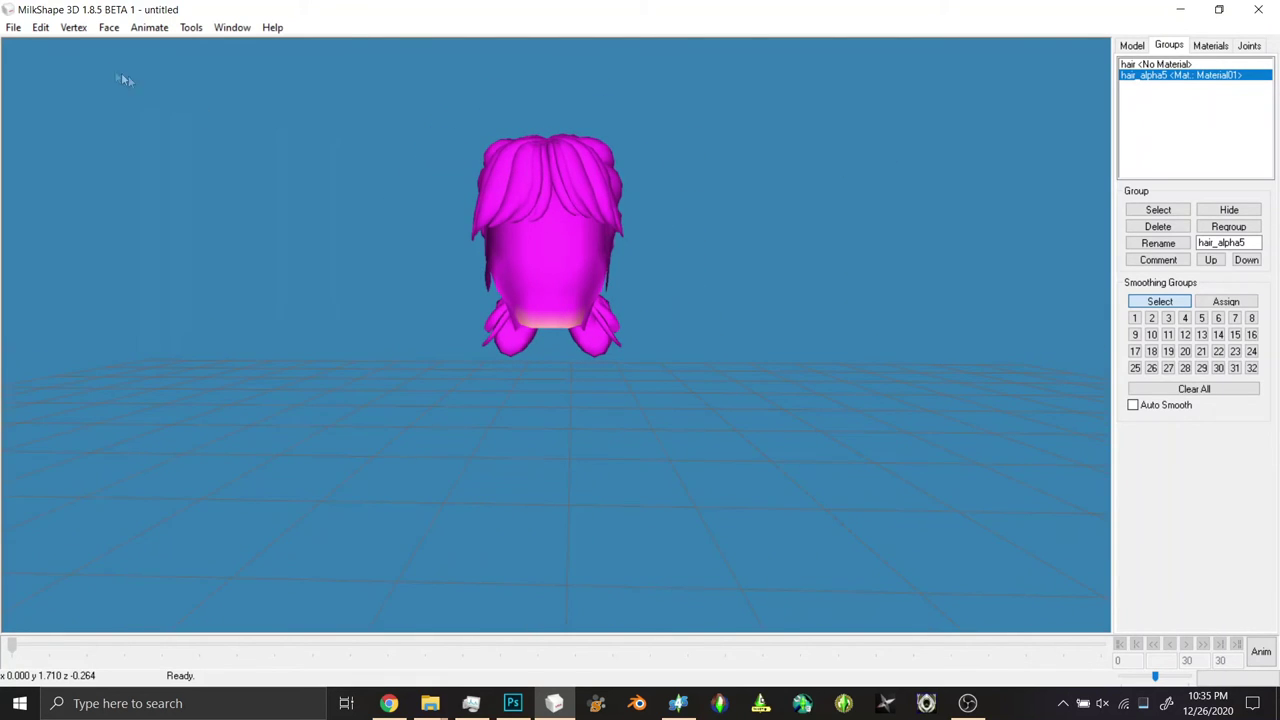
- Export the hair mesh with Sims2 UniMesh Exporter V4.09 as "af gmdc" in the Dogsill_WatsonHair folder
left_click(13, 27)
mouse_move(43, 165)
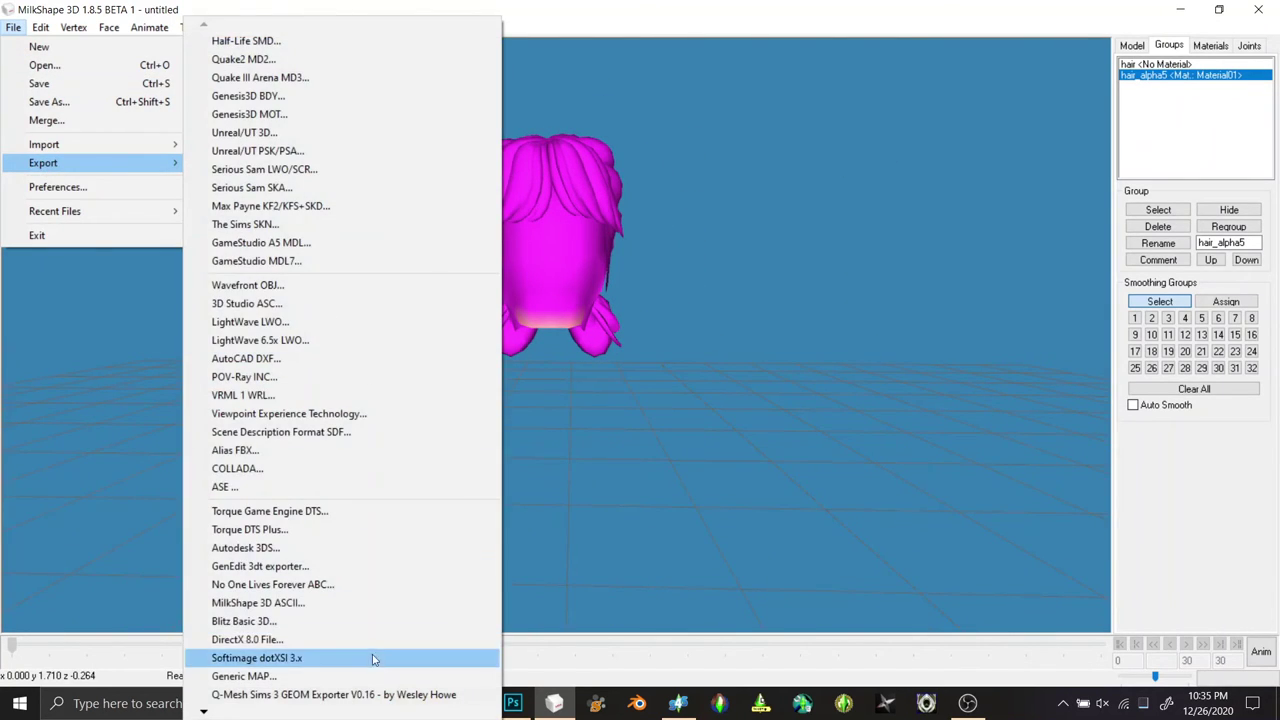
scroll(330, 700, "down", 2)
scroll(321, 716, "down", 10)
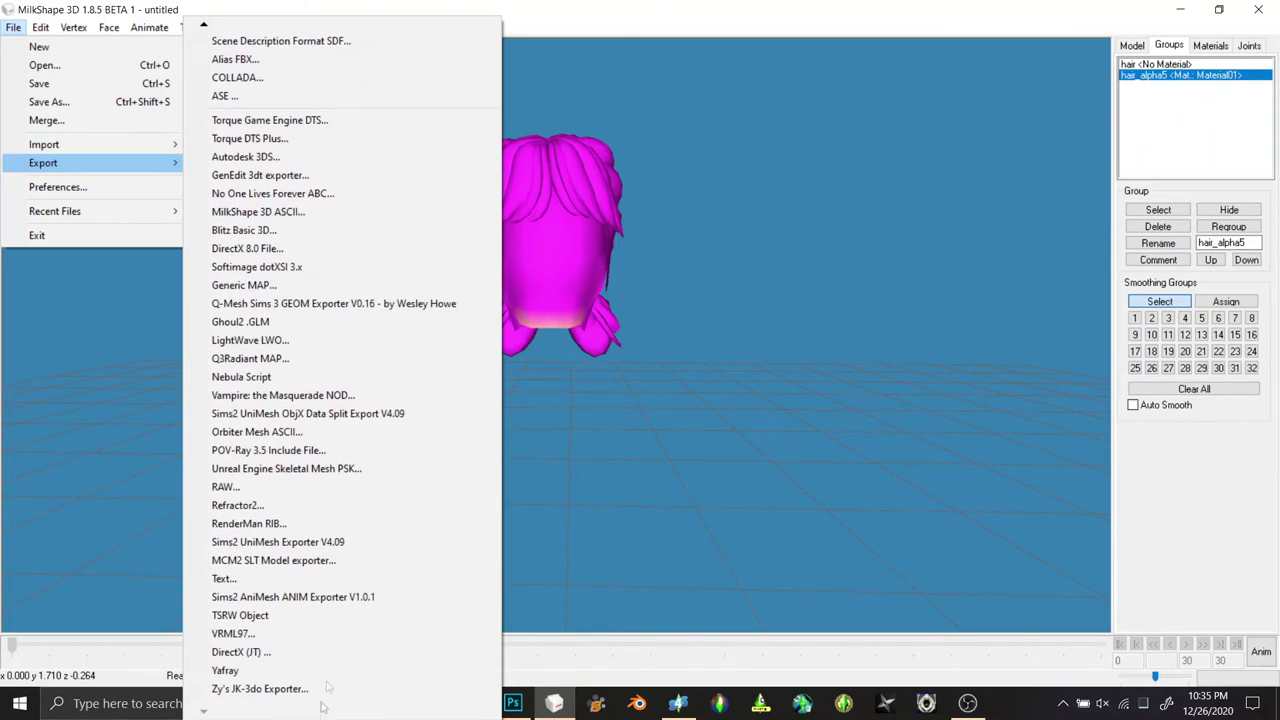
left_click(305, 540)
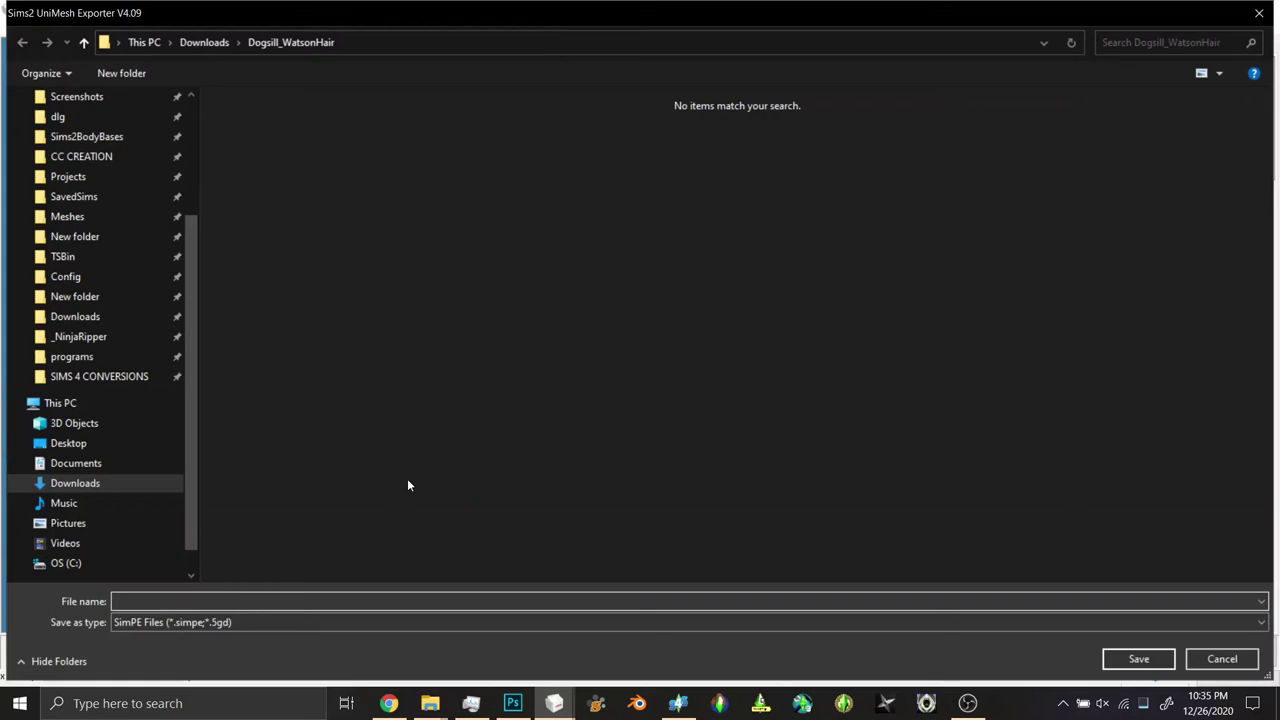
type("af gmdc")
key("Return")
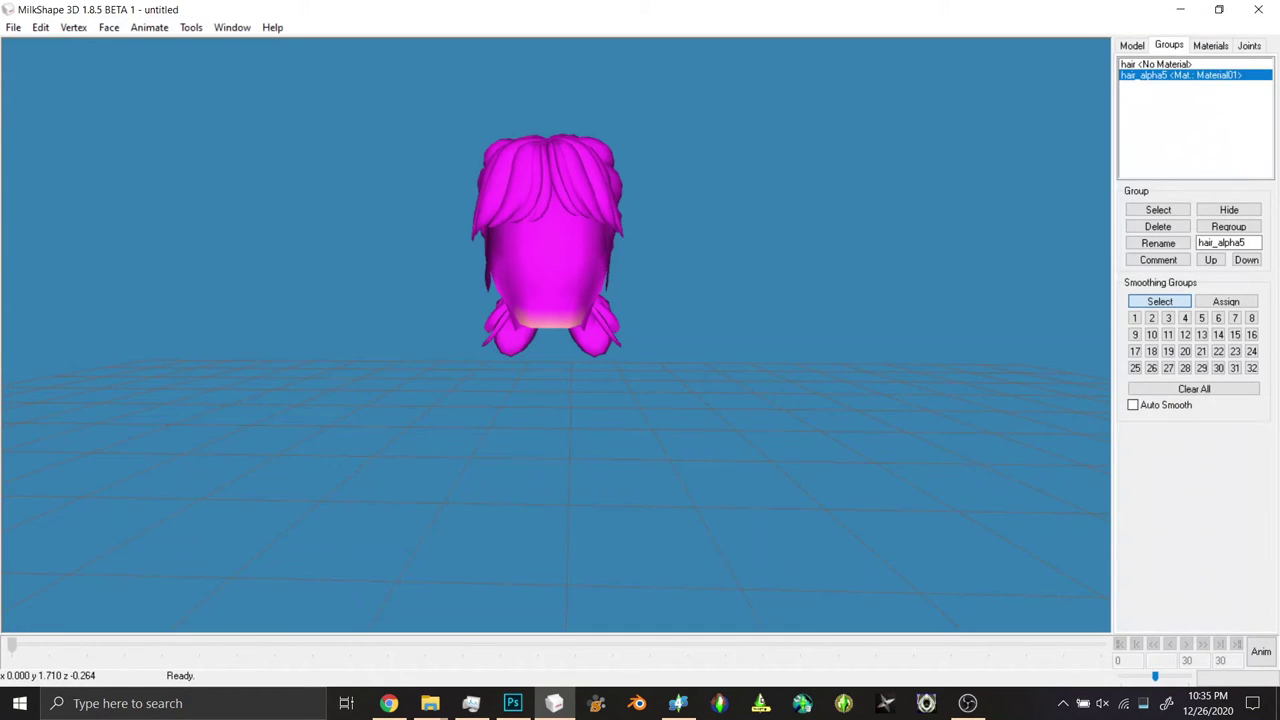
left_click_drag(737, 451, 684, 451)
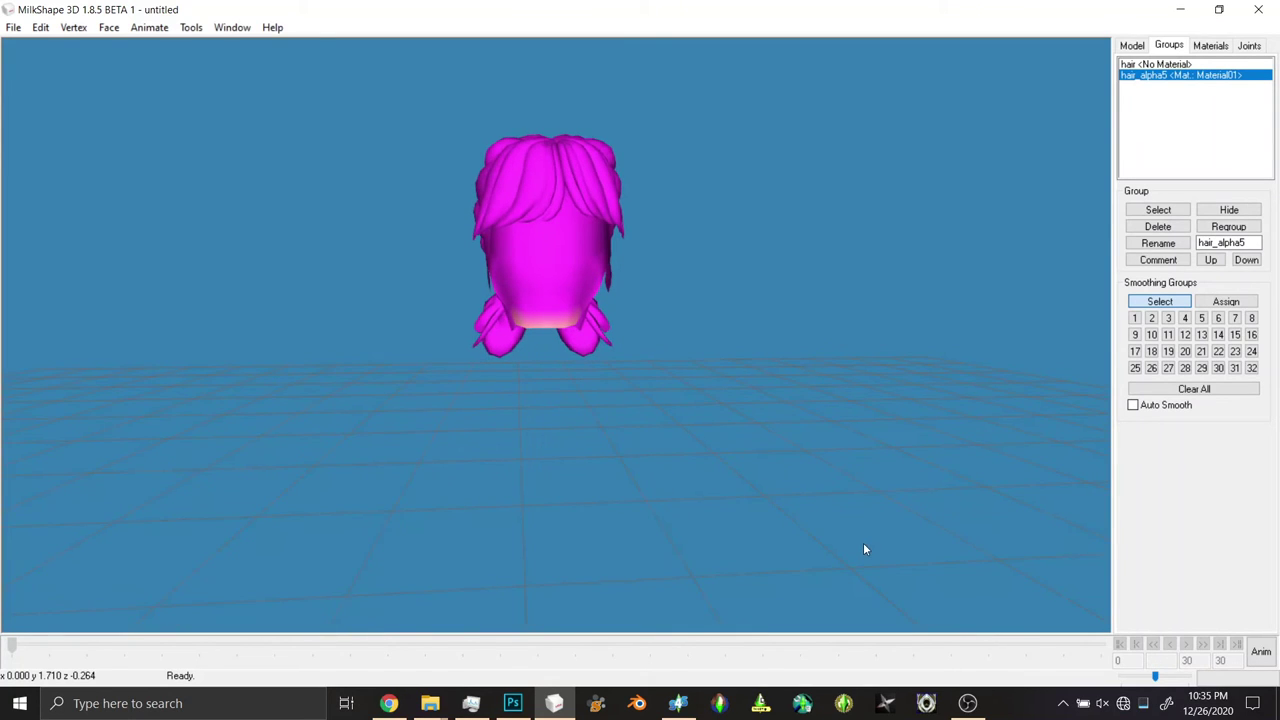
- Switch to File Explorer and open the Adult Hair Mesh File package from the Meshes folder in SimPe
mouse_move(430, 703)
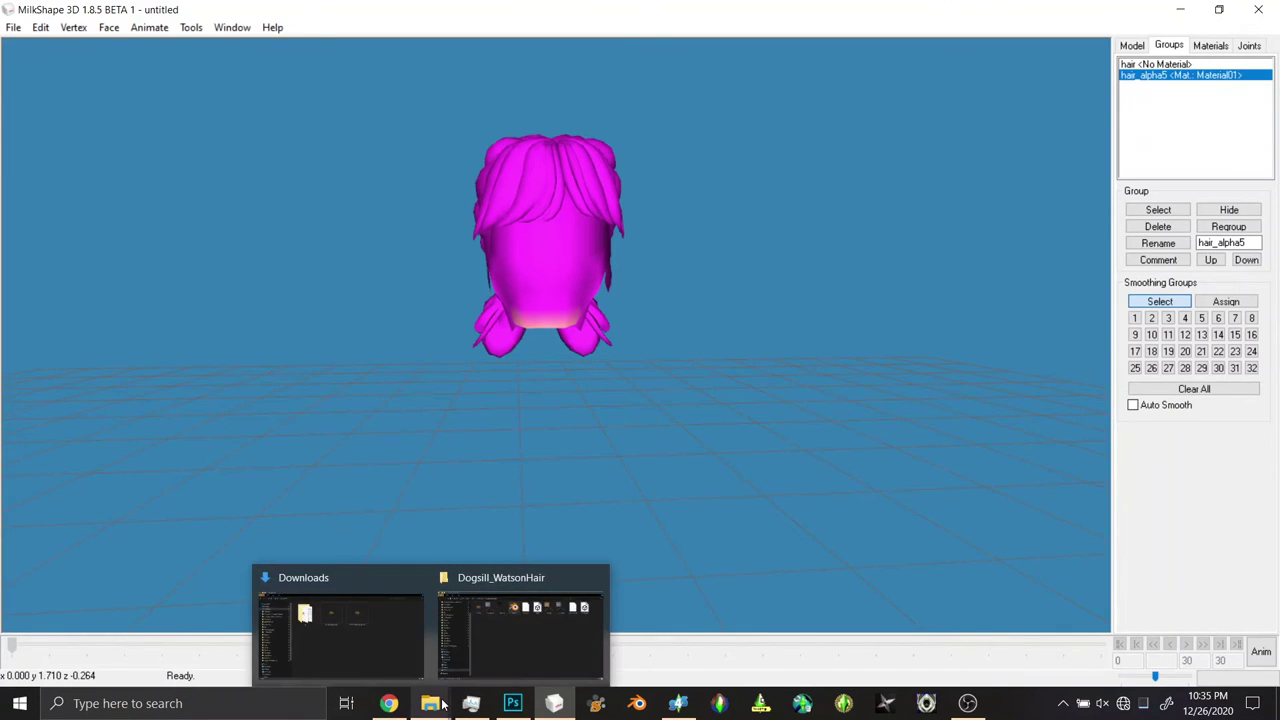
left_click(495, 650)
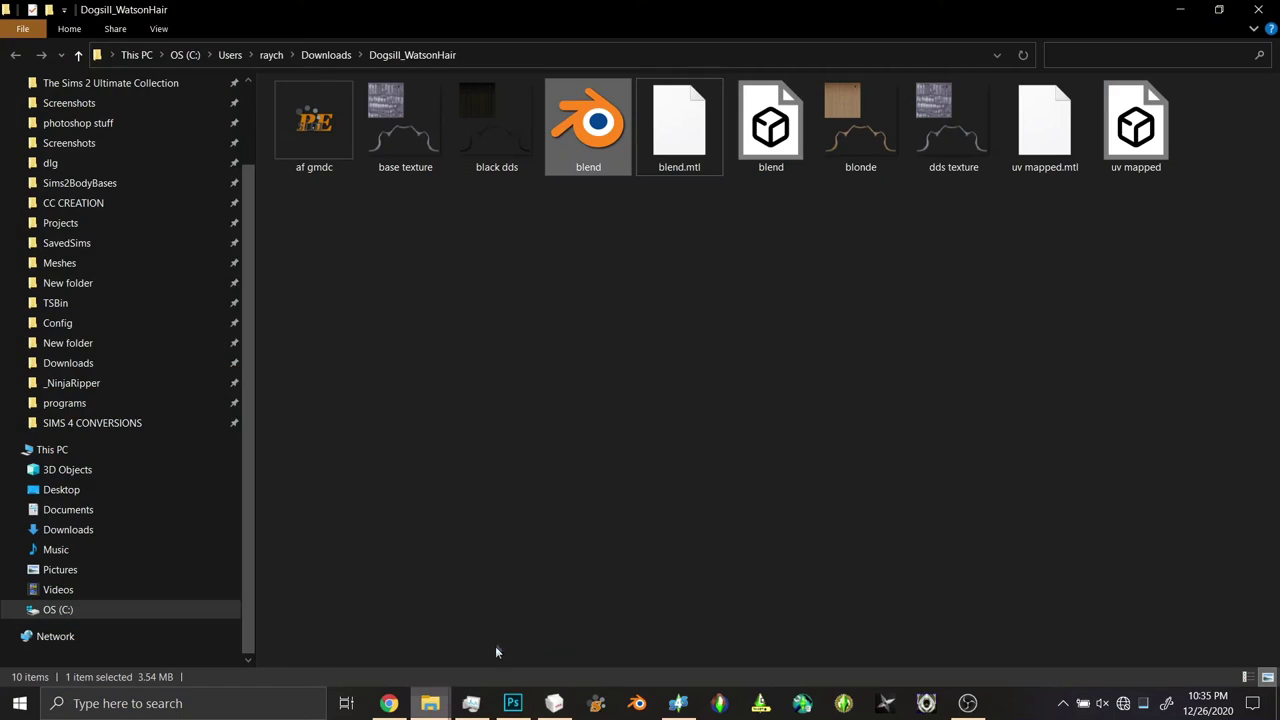
left_click(89, 204)
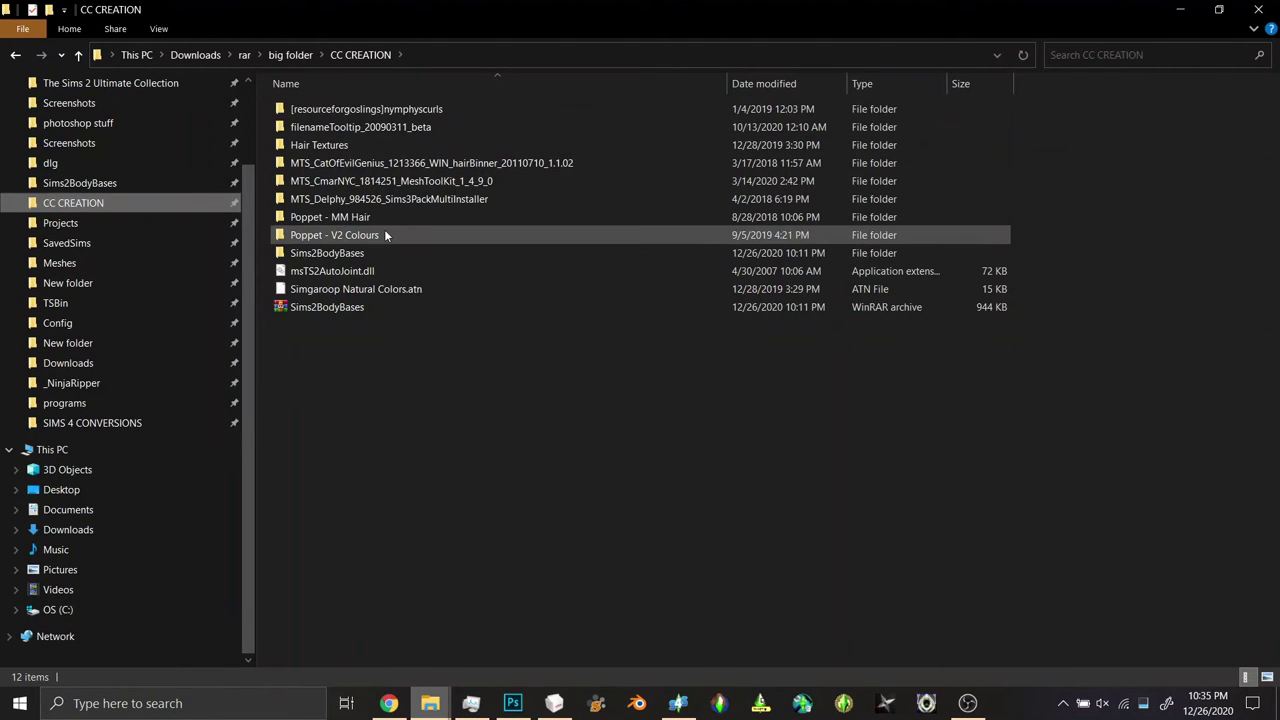
left_click(76, 262)
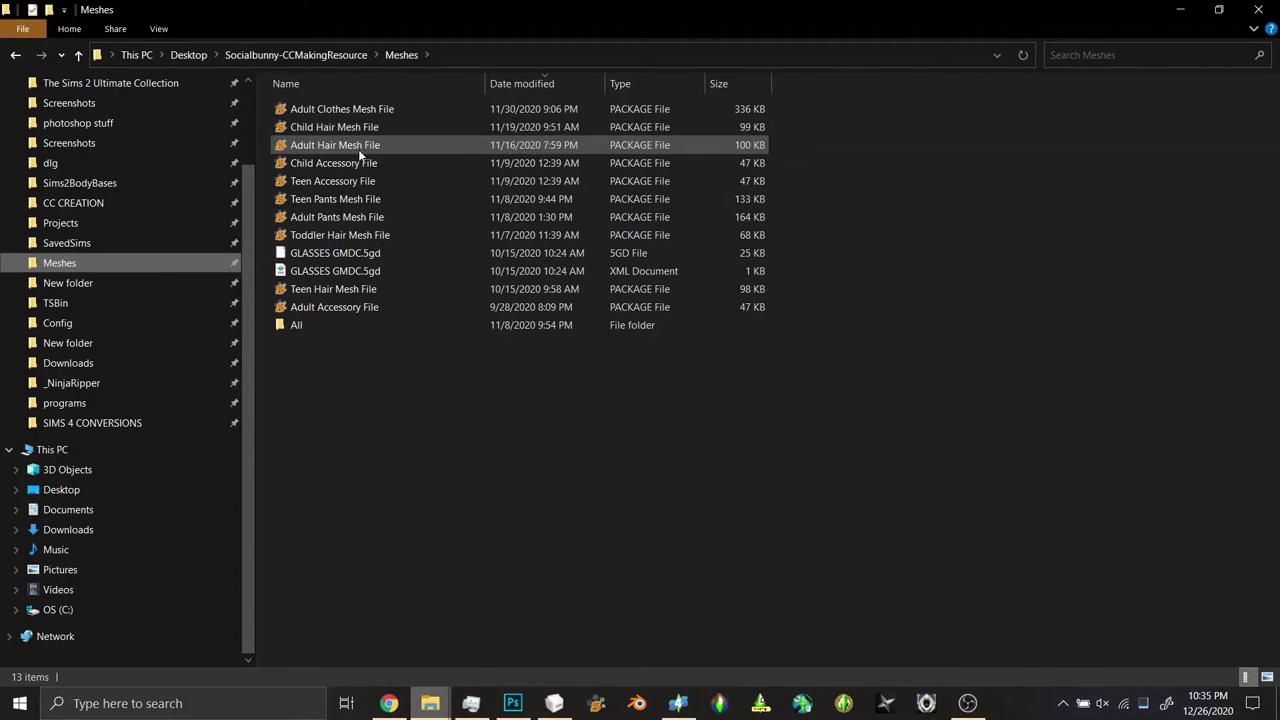
left_click(357, 147)
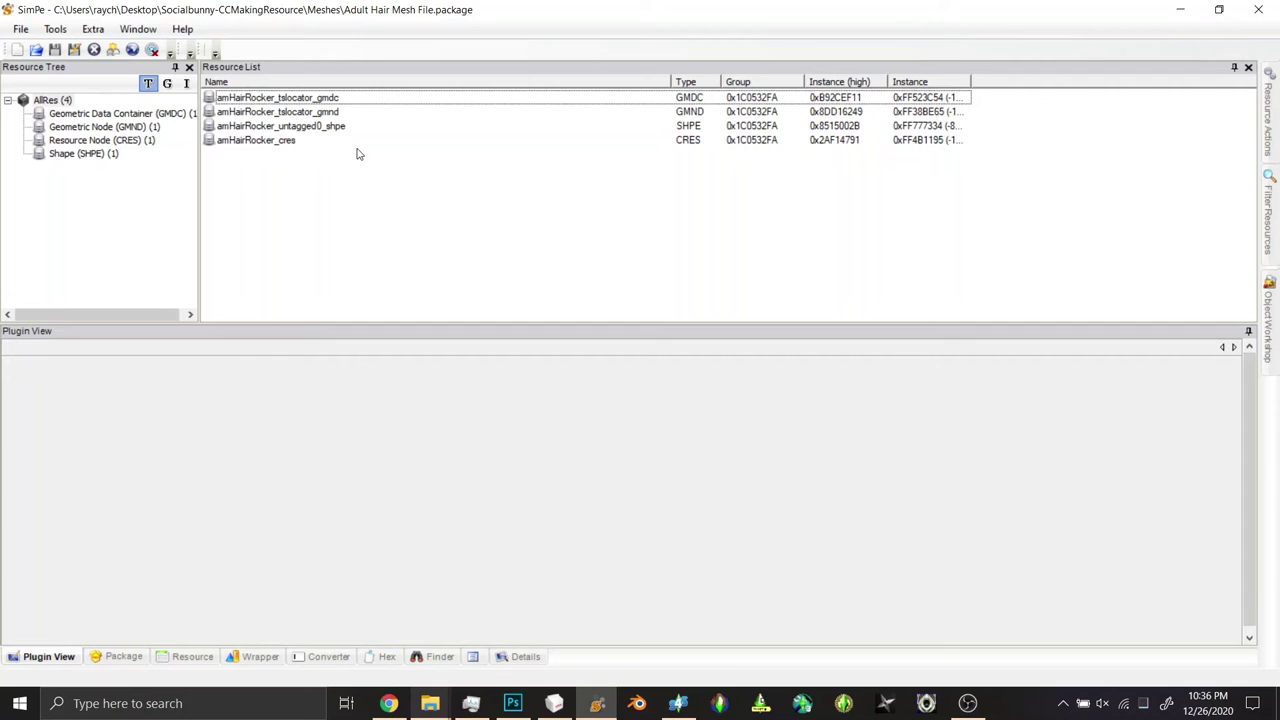
- Save a copy of the package as Adult Hair Mesh File in Downloads > Dogsill_WatsonHair
left_click(74, 50)
scroll(93, 148, "up", 4)
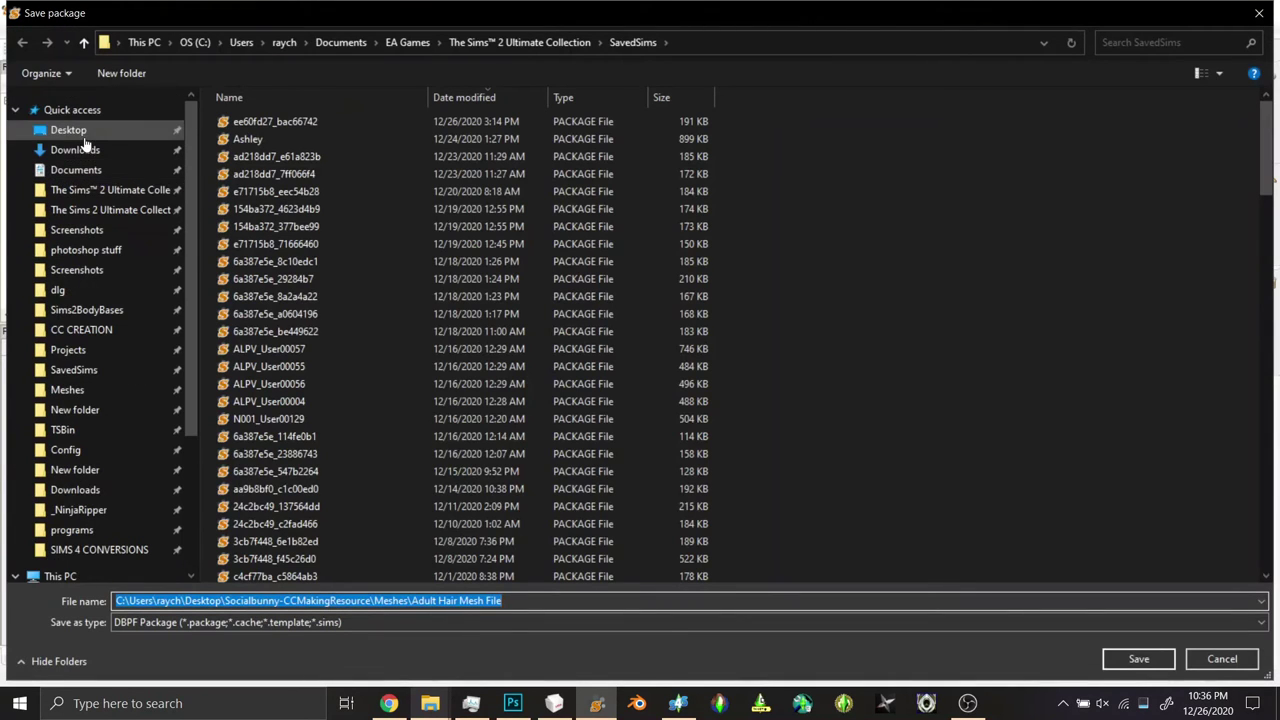
left_click(93, 149)
double_click(500, 236)
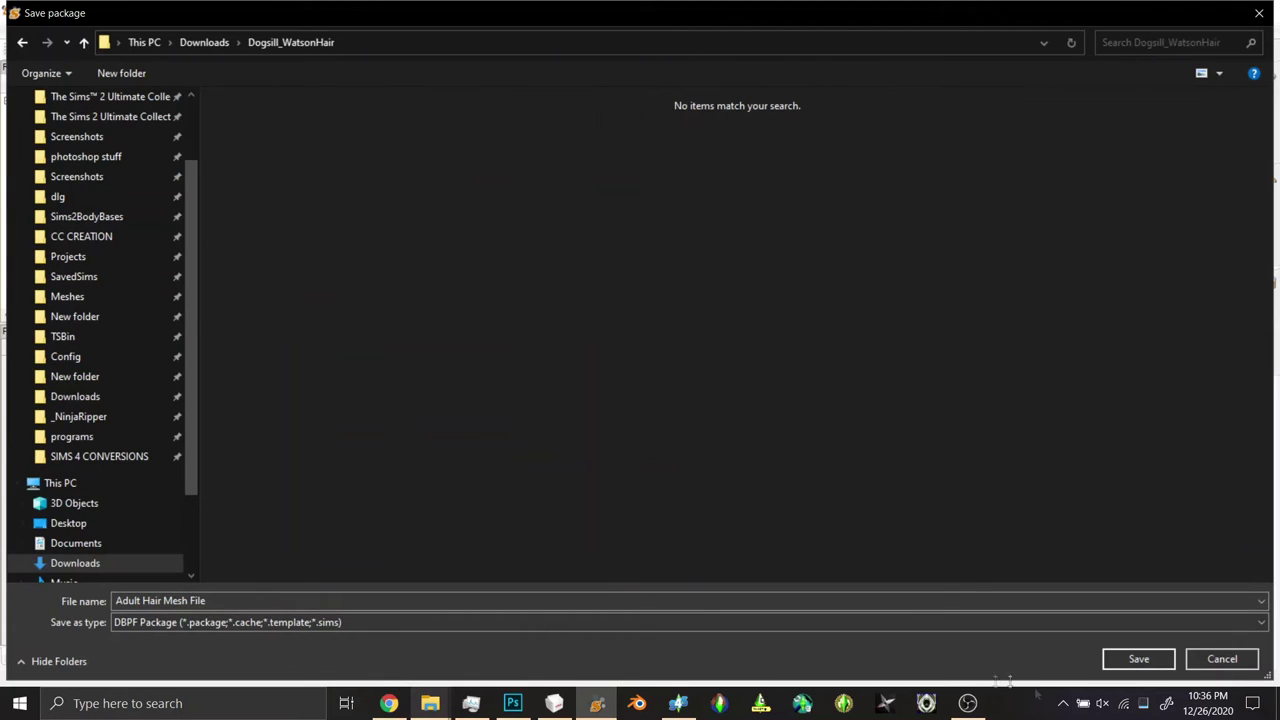
left_click(1117, 667)
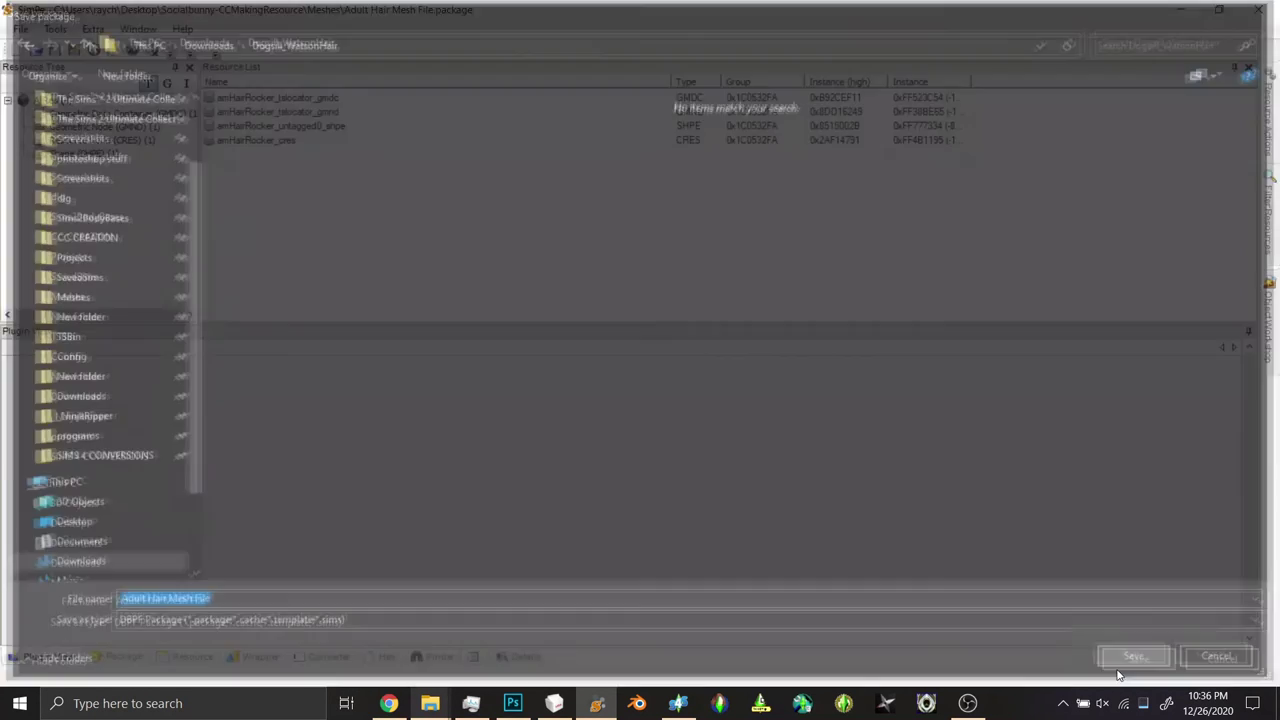
- Clone all four mesh resources, delete the originals and save the package
left_click_drag(336, 205, 262, 102)
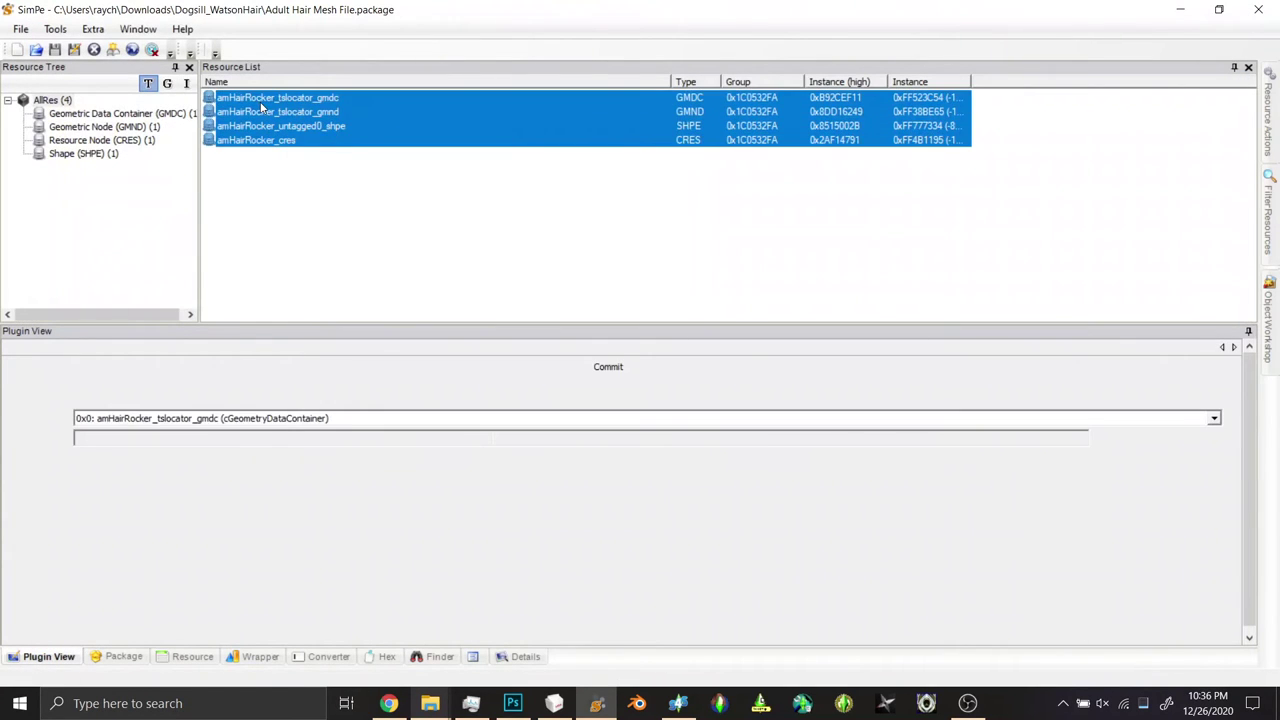
right_click(260, 102)
left_click(312, 203)
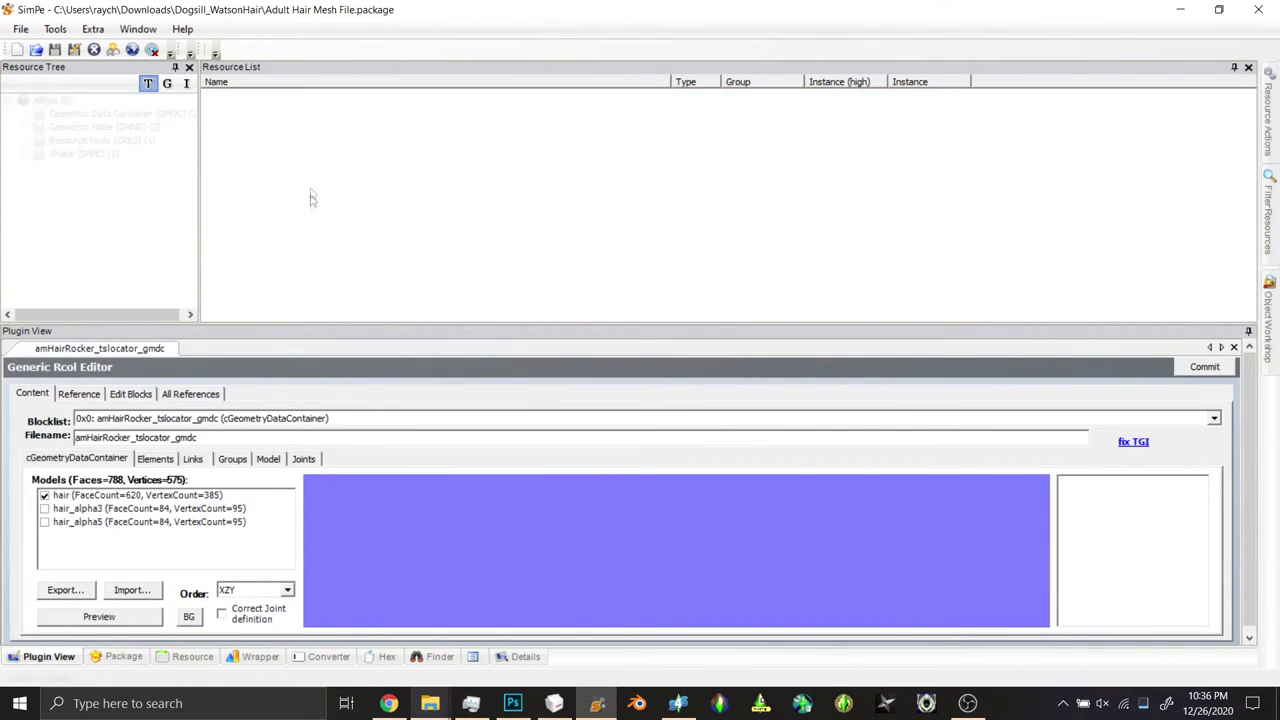
right_click(298, 124)
left_click(339, 187)
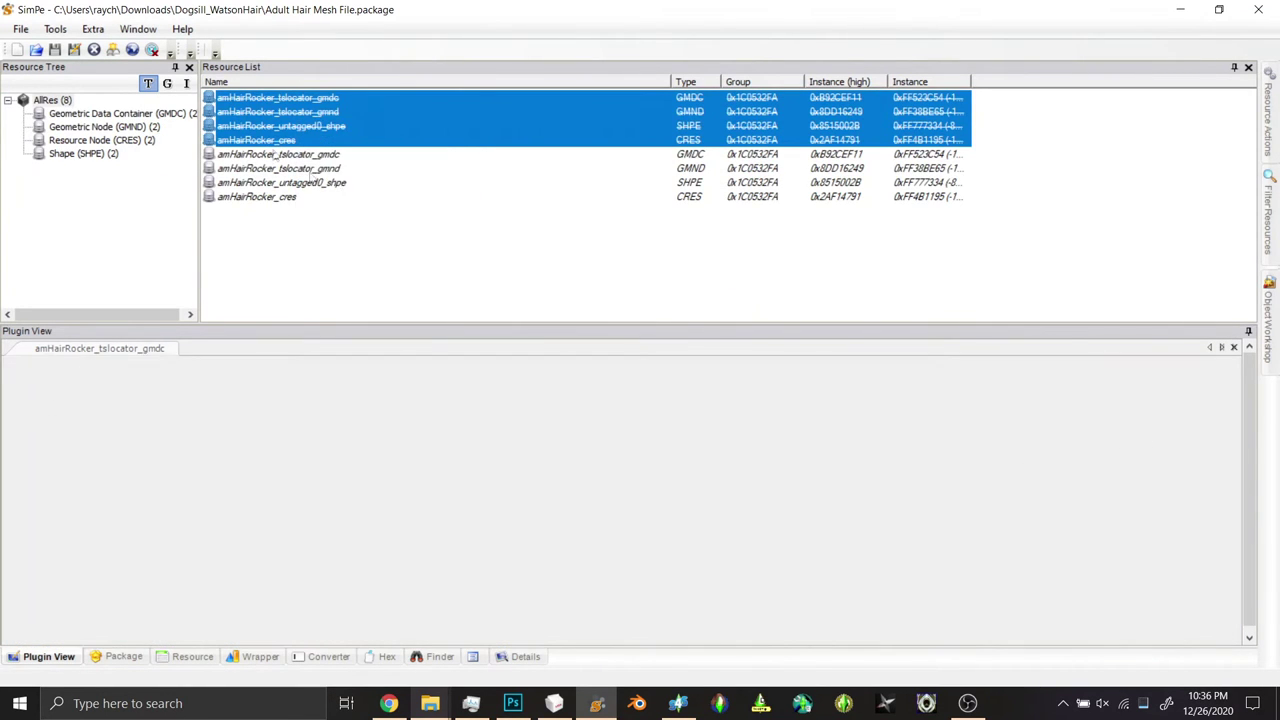
left_click(55, 49)
- Rename the package's resources with Scenegrapher, using the model name sbwatsonaf, and update the names
left_click(55, 29)
mouse_move(110, 140)
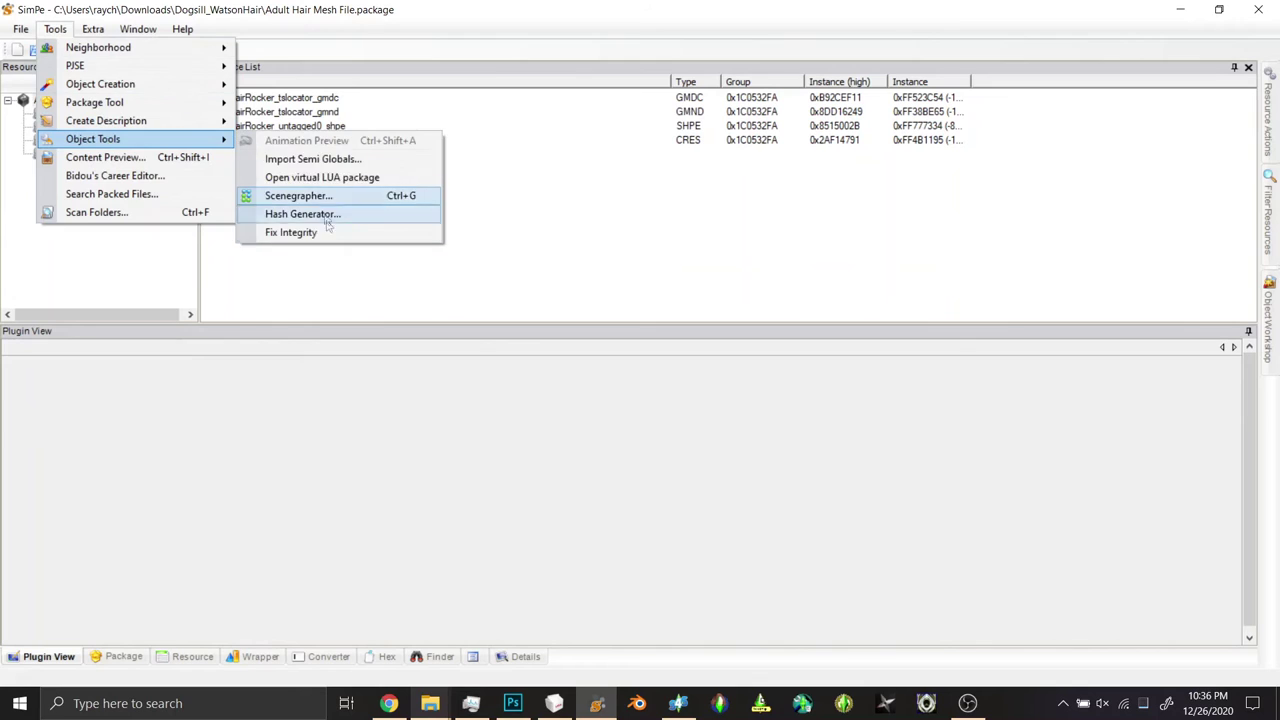
left_click(300, 195)
type("sbwatsonaf")
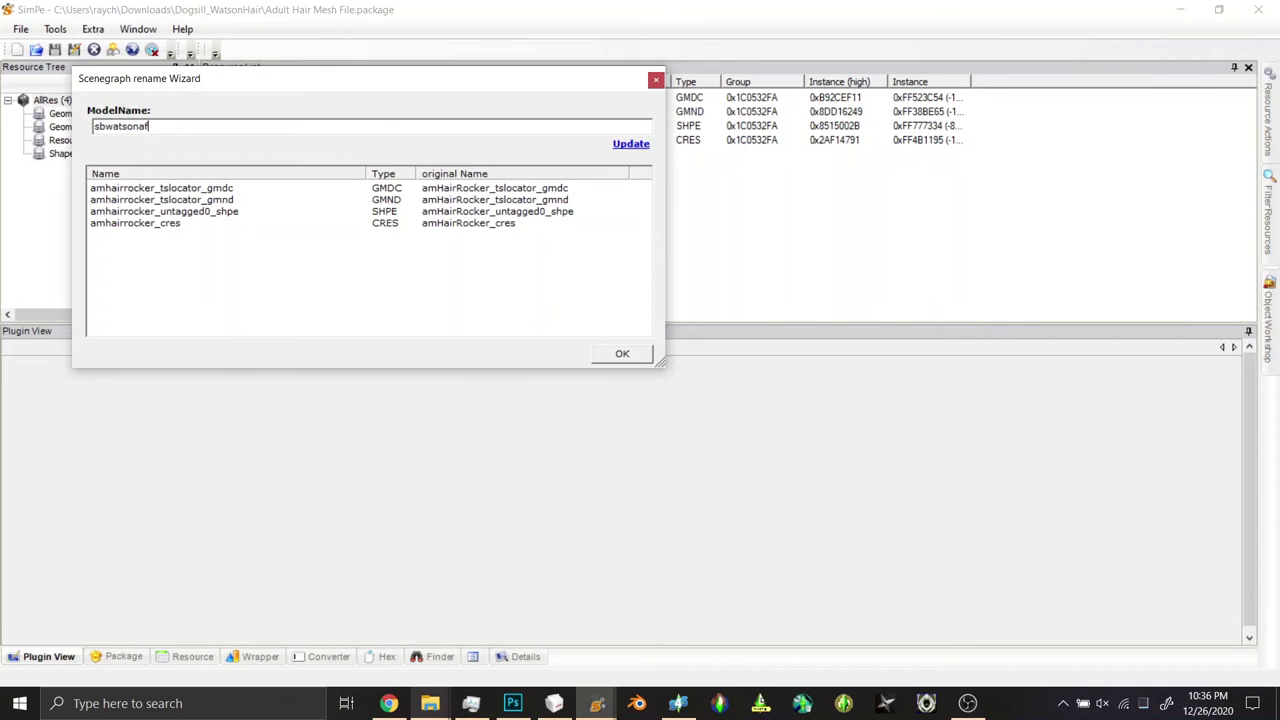
left_click(627, 144)
left_click(614, 352)
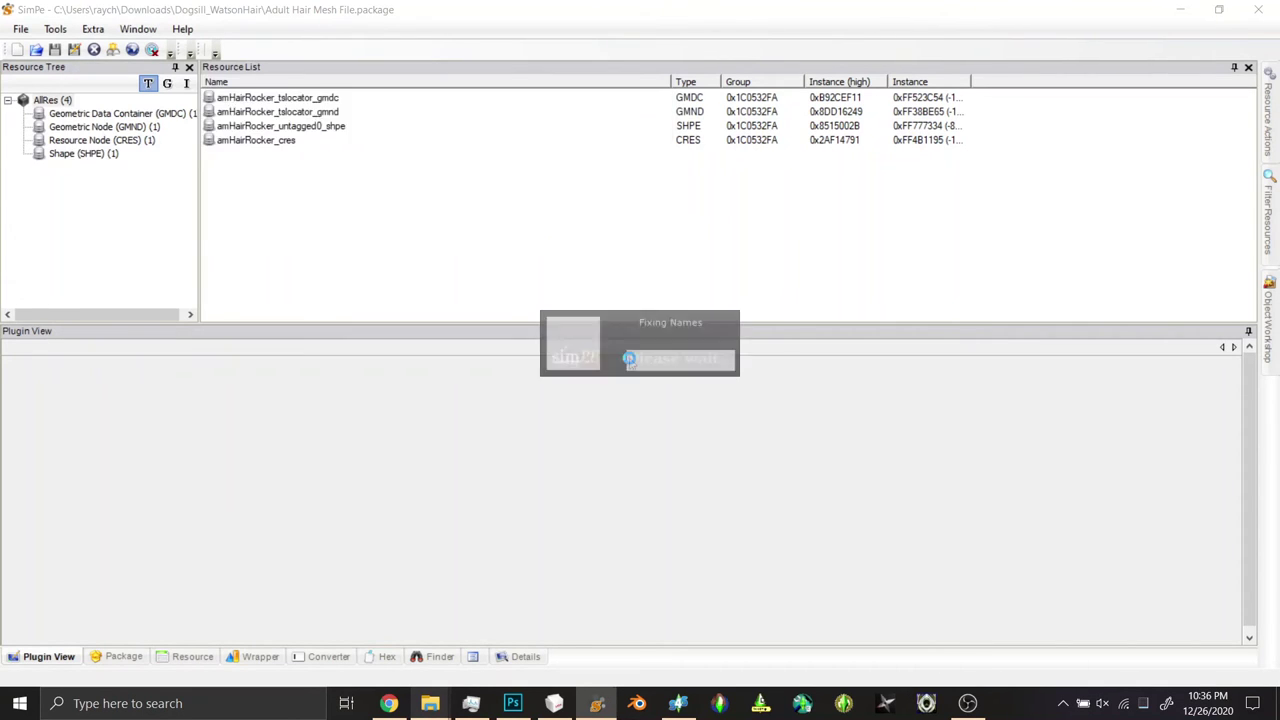
- Open the GMDC resource and copy its full filename
left_click(299, 99)
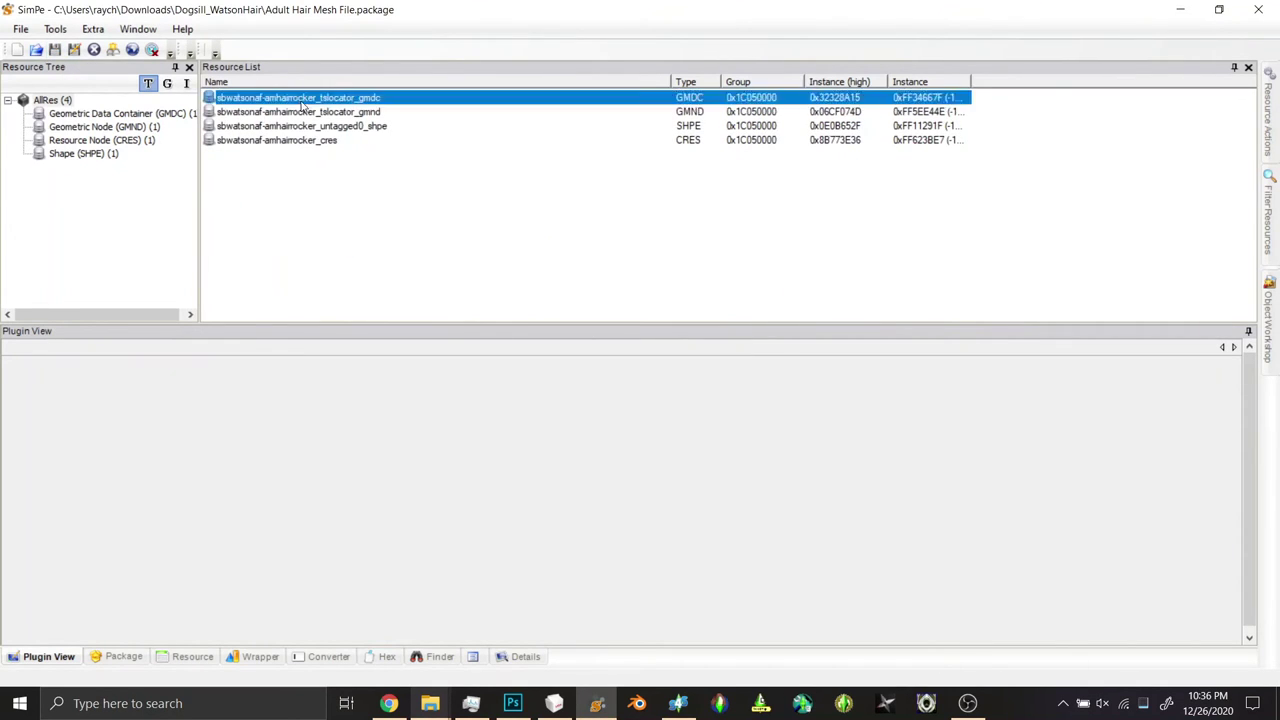
left_click_drag(244, 437, 80, 437)
right_click(117, 446)
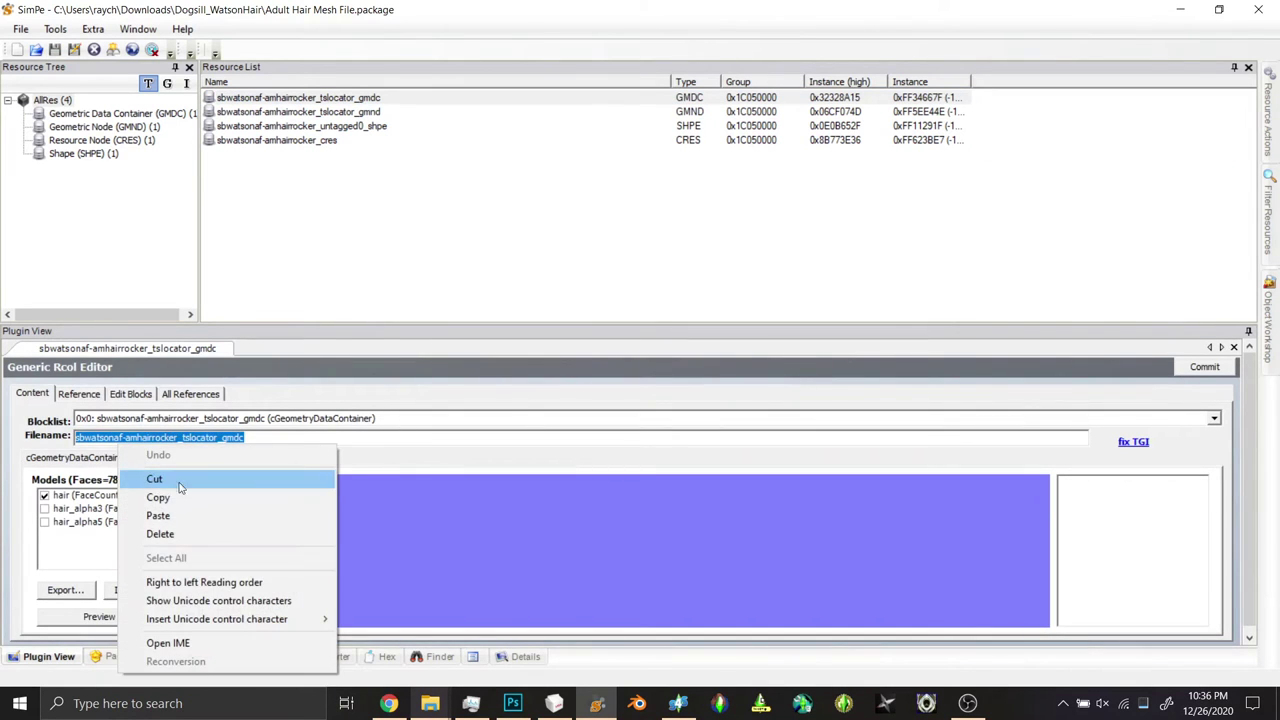
left_click(158, 497)
- Replace the GMDC resource with the exported "af gmdc" file and reload it
right_click(291, 99)
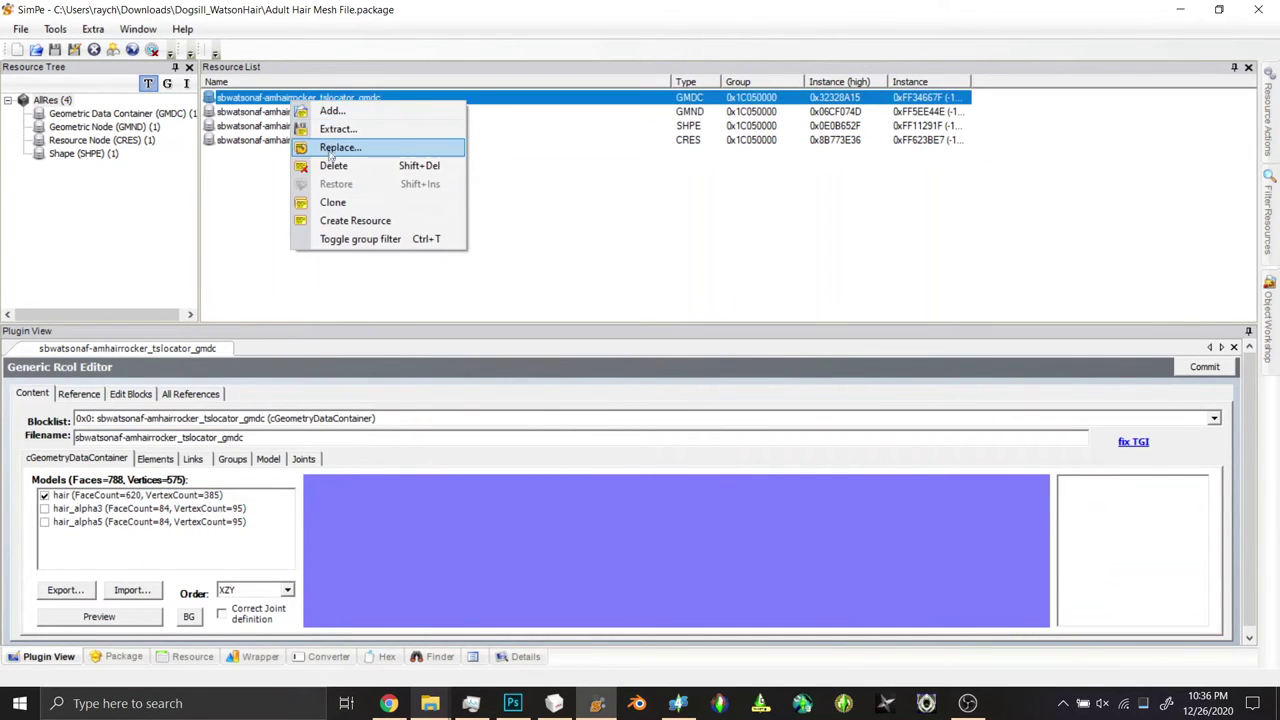
left_click(335, 148)
double_click(370, 134)
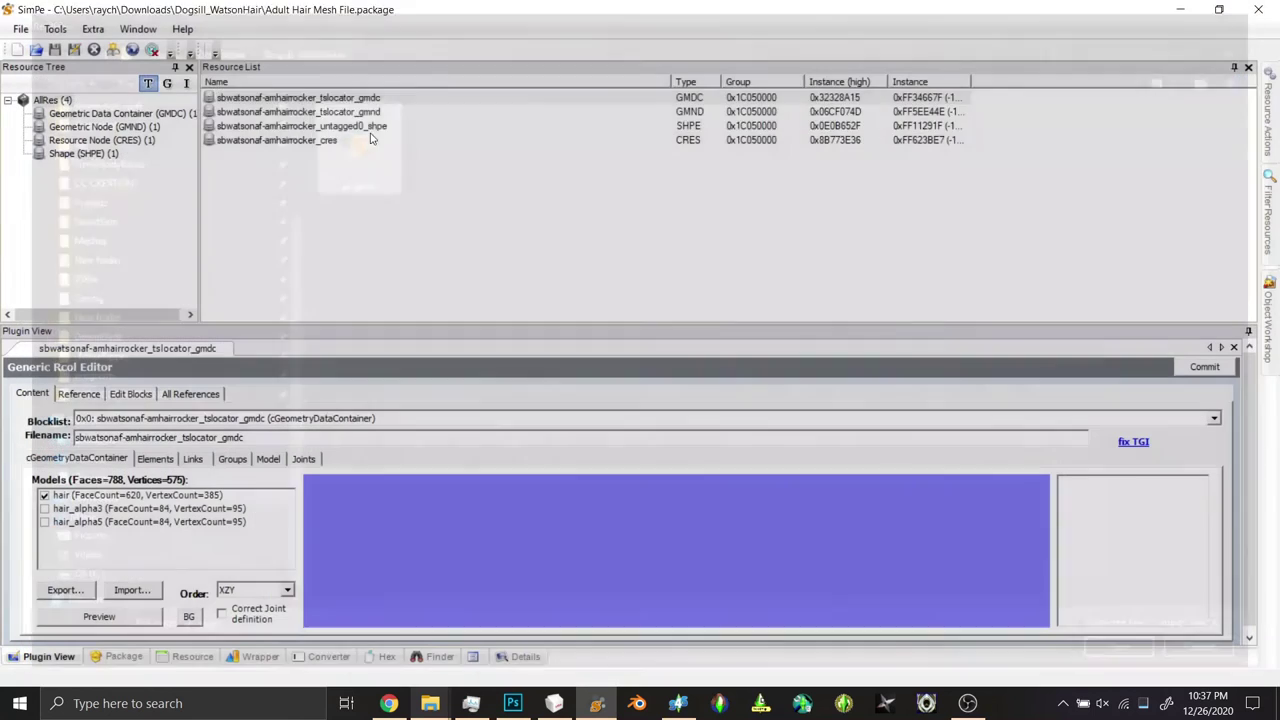
left_click(723, 383)
- Paste the copied name over the GMDC's filename, fix its TGI, commit the change and save the package
left_click_drag(296, 443, 22, 441)
key("BackSpace")
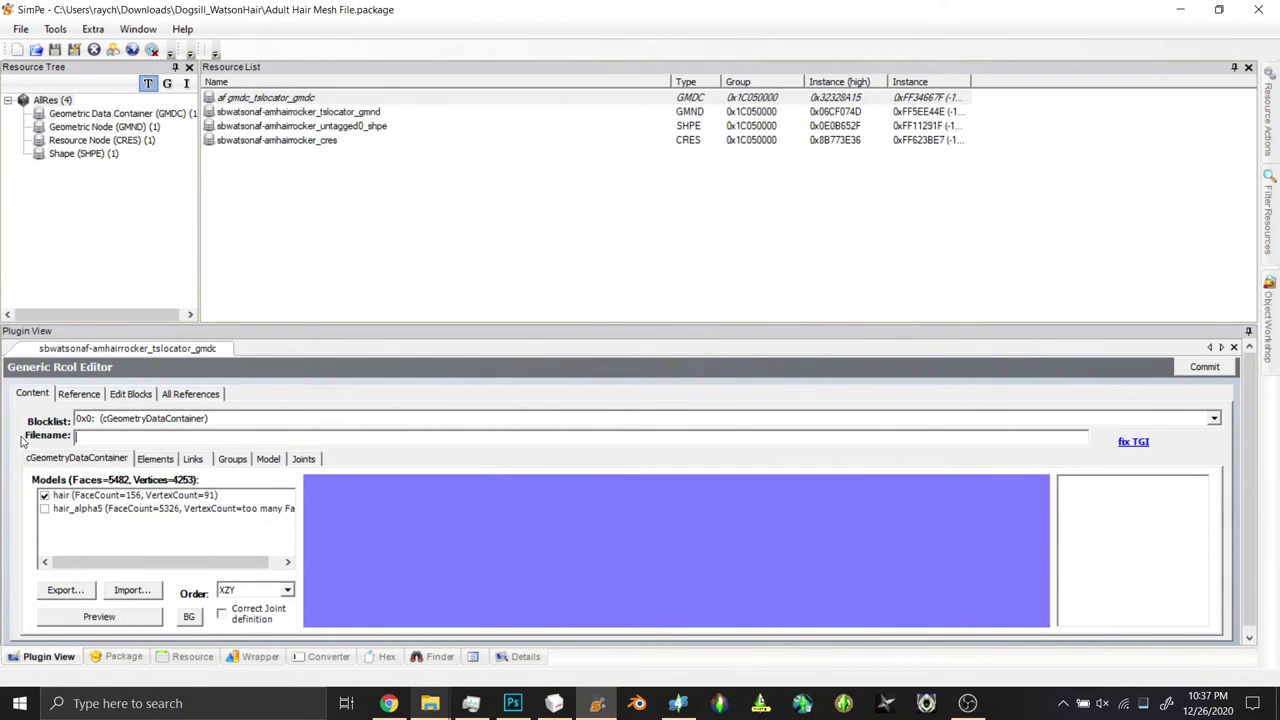
right_click(120, 437)
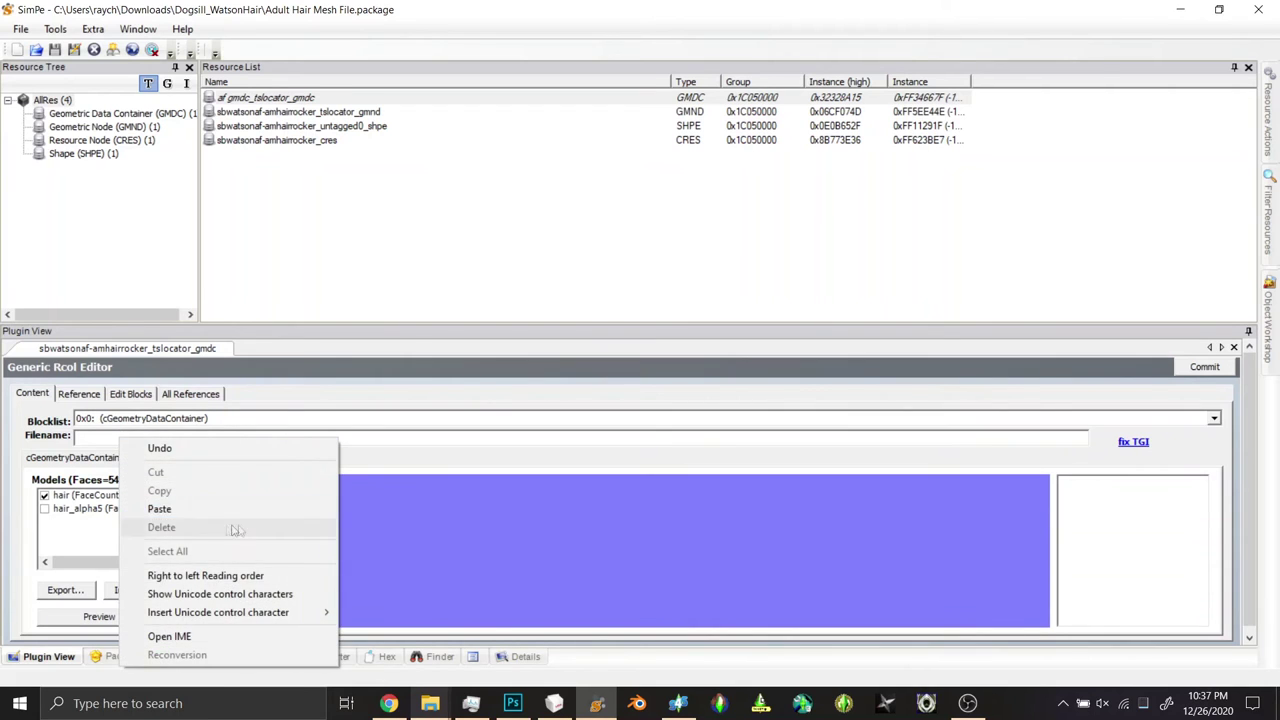
left_click(160, 509)
left_click(1134, 442)
left_click(1205, 367)
left_click(666, 398)
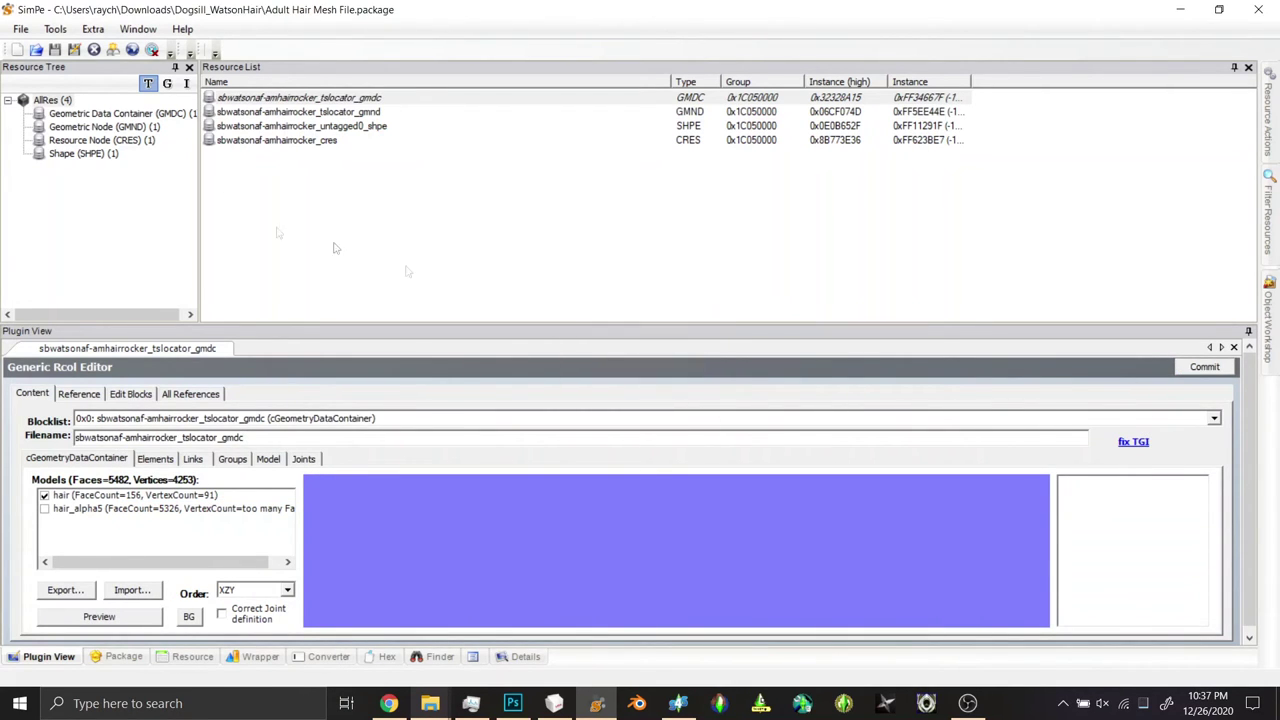
left_click(55, 49)
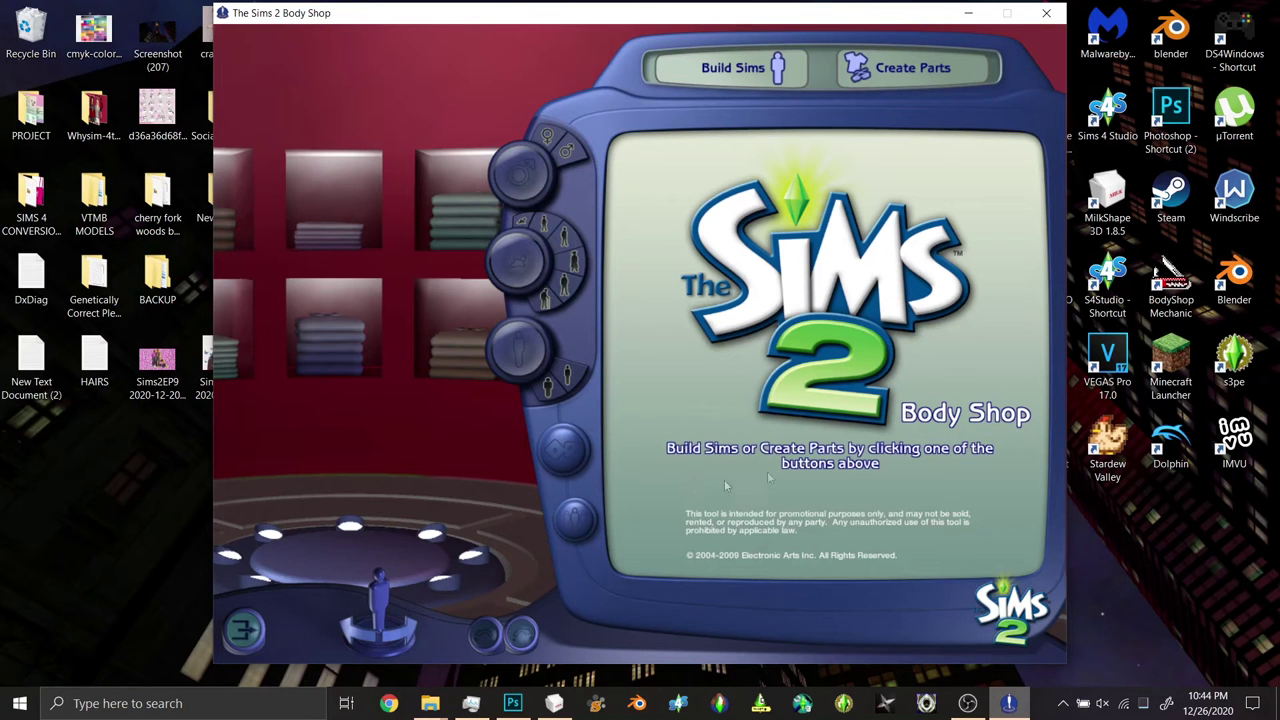
- In The Sims 2 Body Shop, start a new genetics part and select the black dreadlock updo with a headwrap
left_click(885, 68)
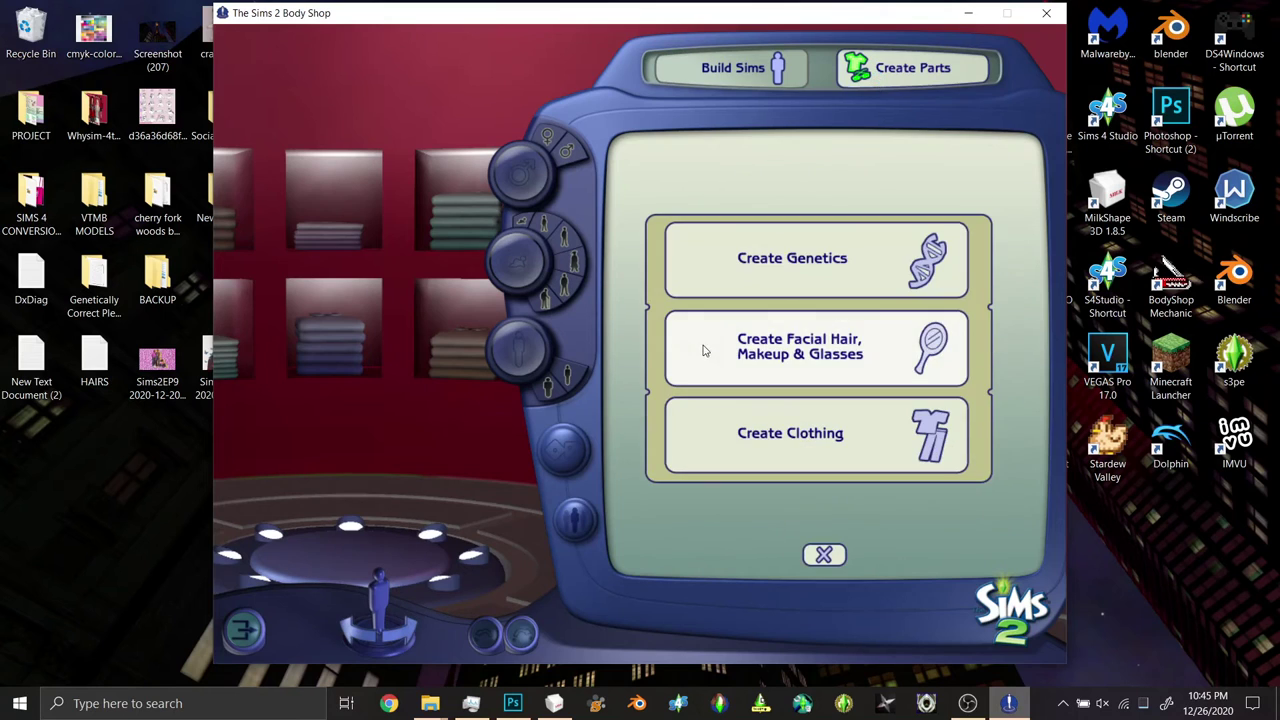
left_click(790, 274)
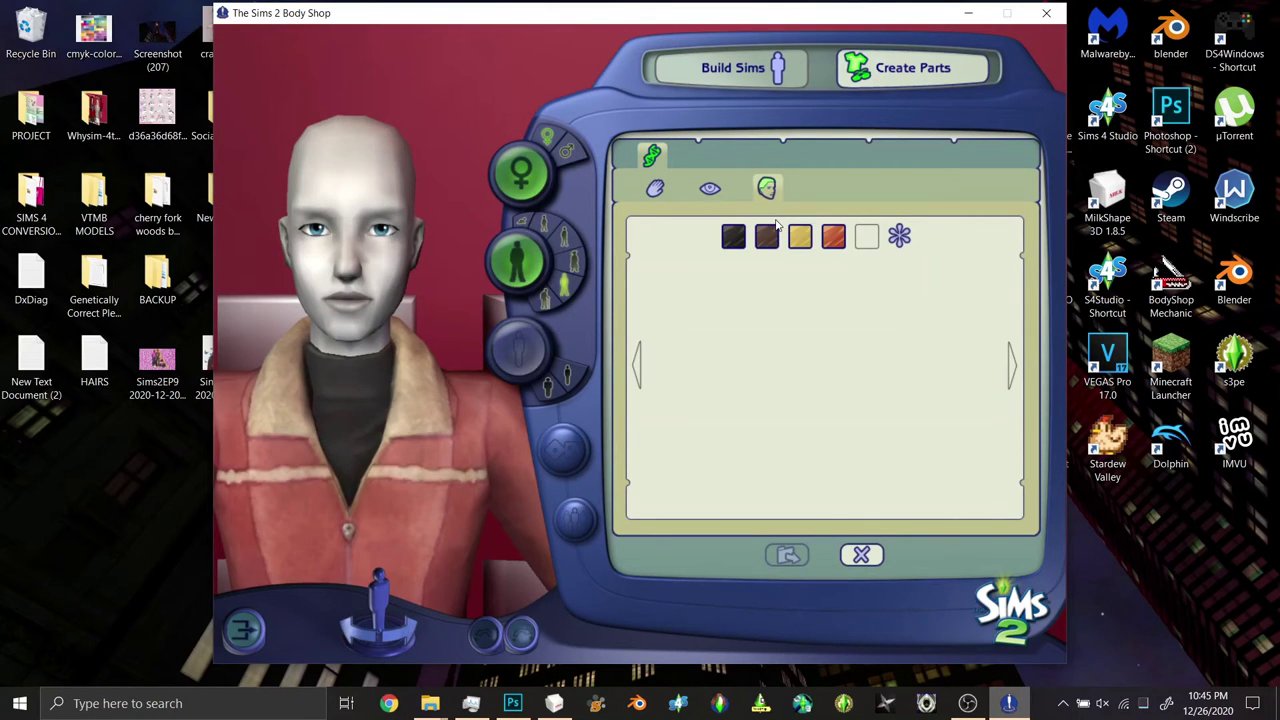
left_click(733, 236)
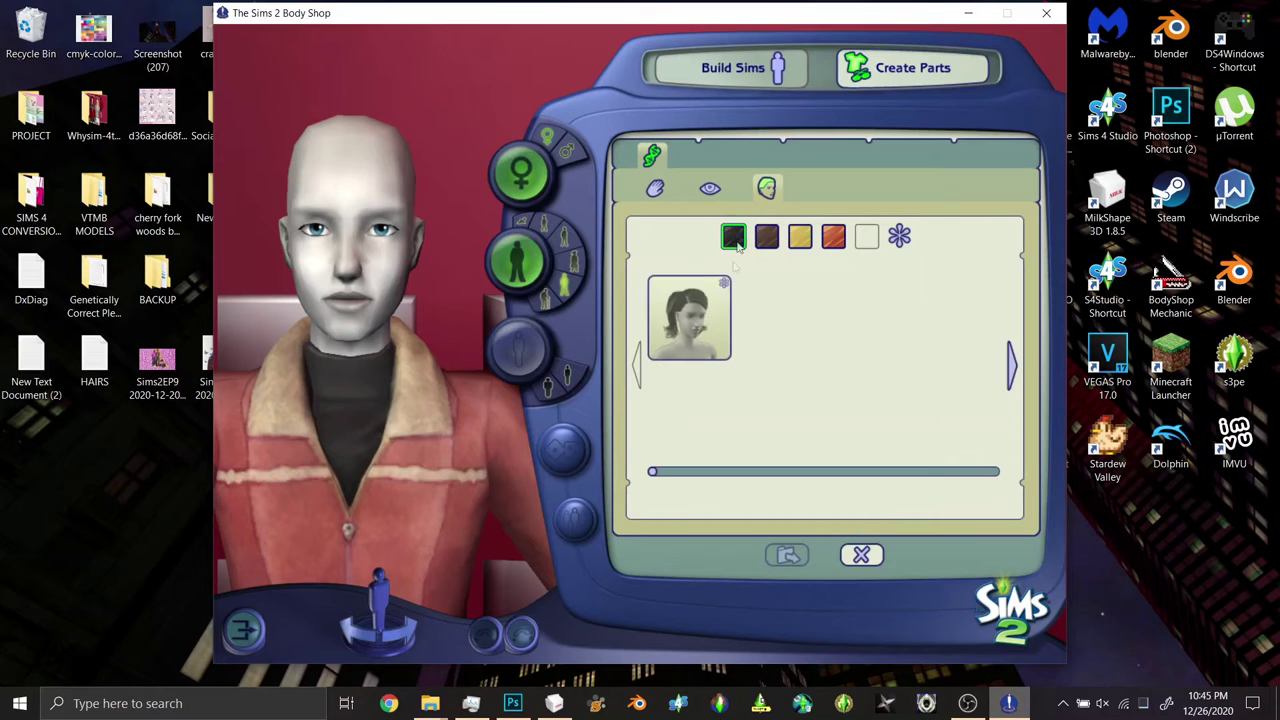
left_click(1012, 362)
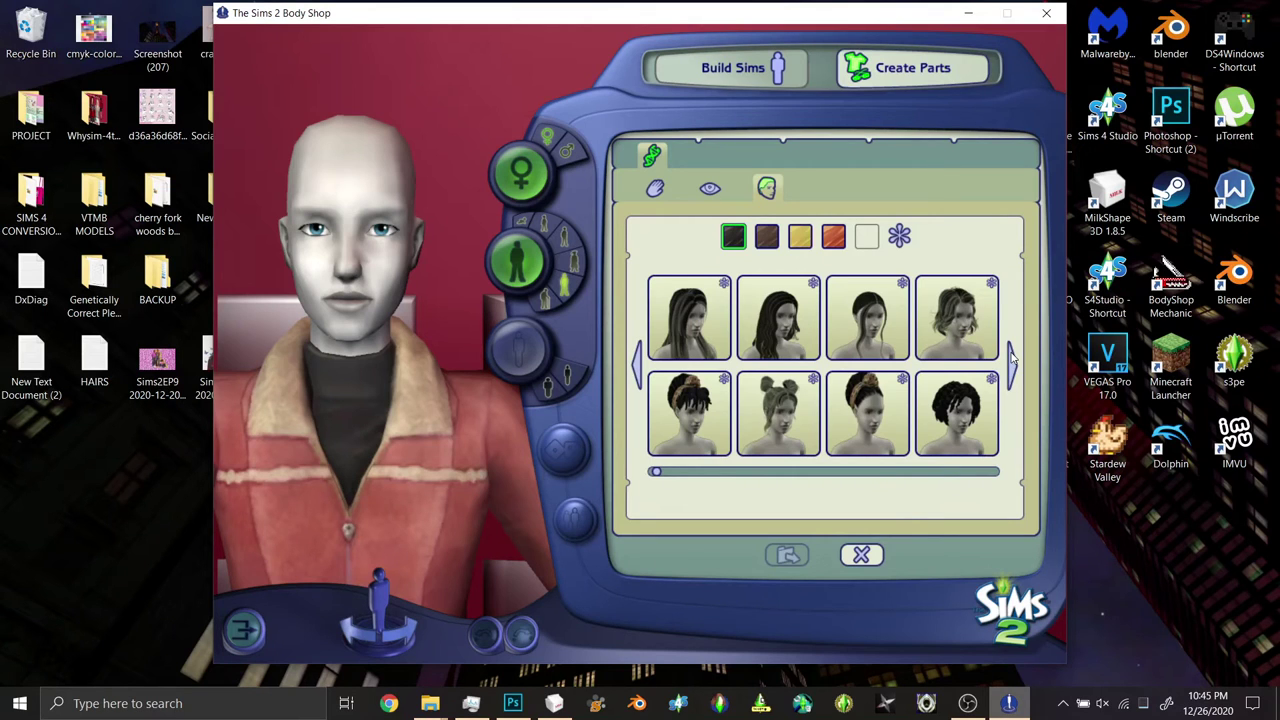
left_click(689, 412)
- Export the selected hair as a project named watson1 and import it back into the game
left_click(787, 555)
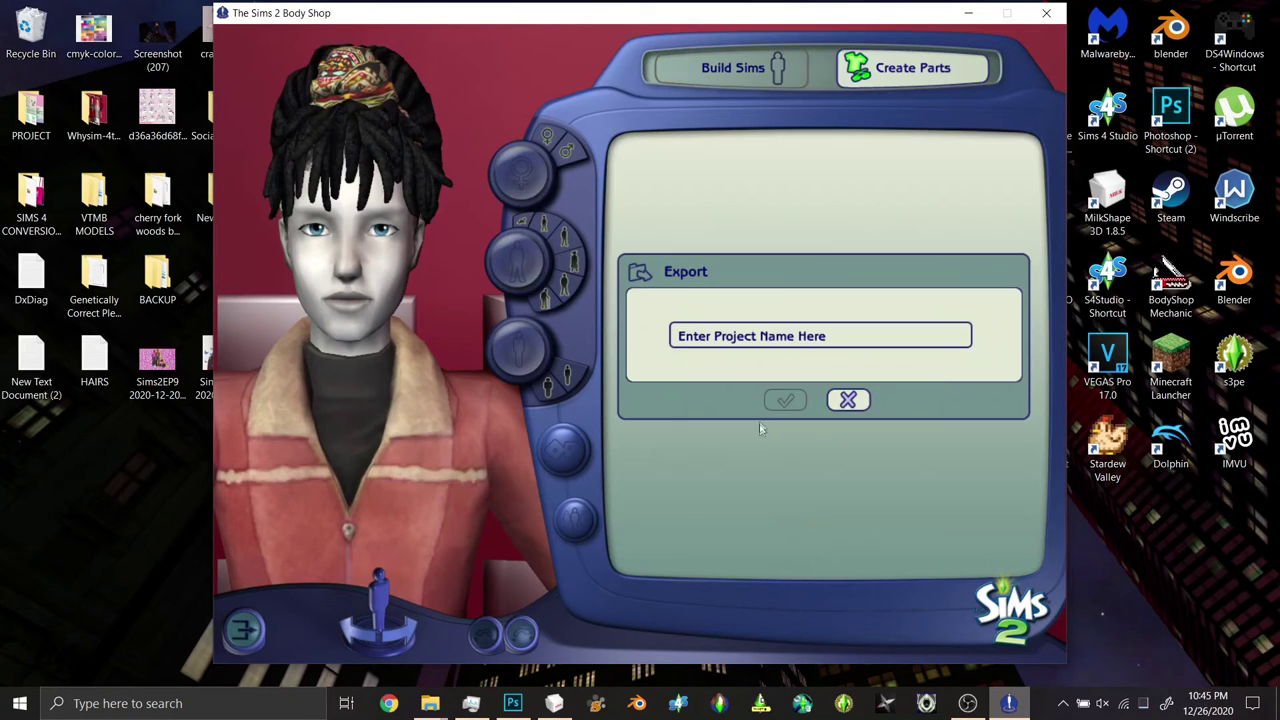
left_click(730, 338)
type("watson1")
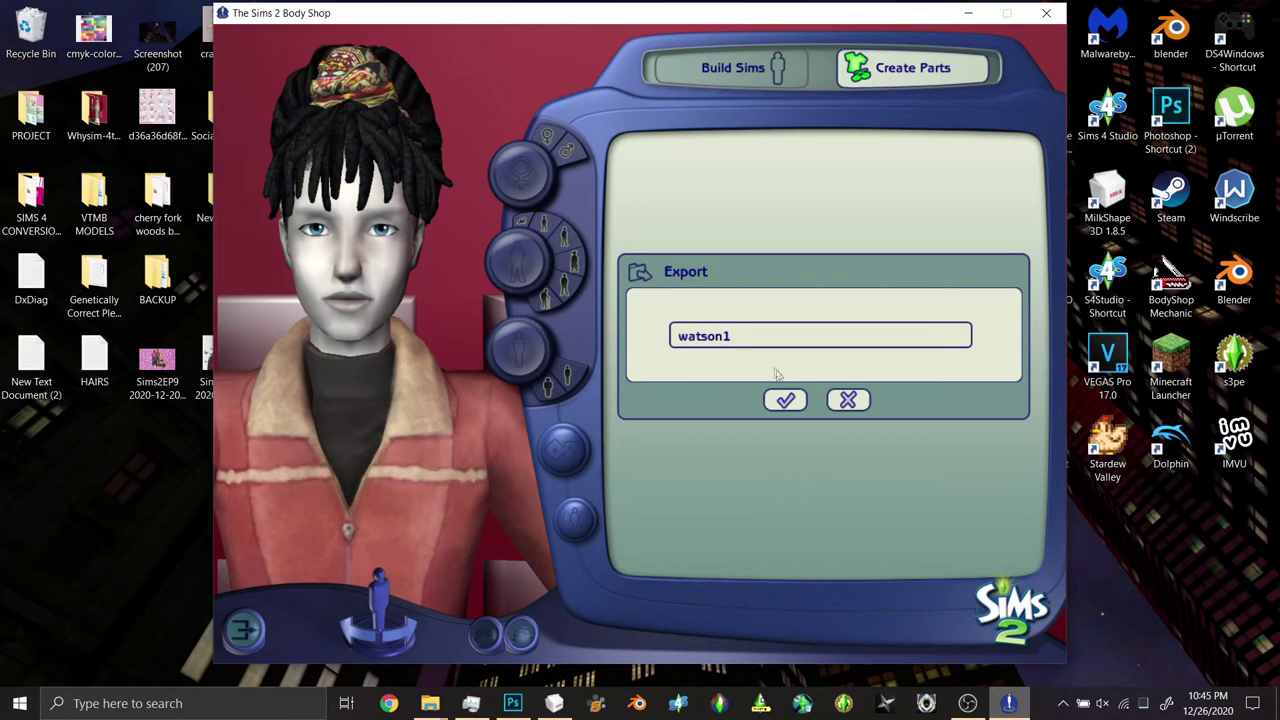
left_click(785, 400)
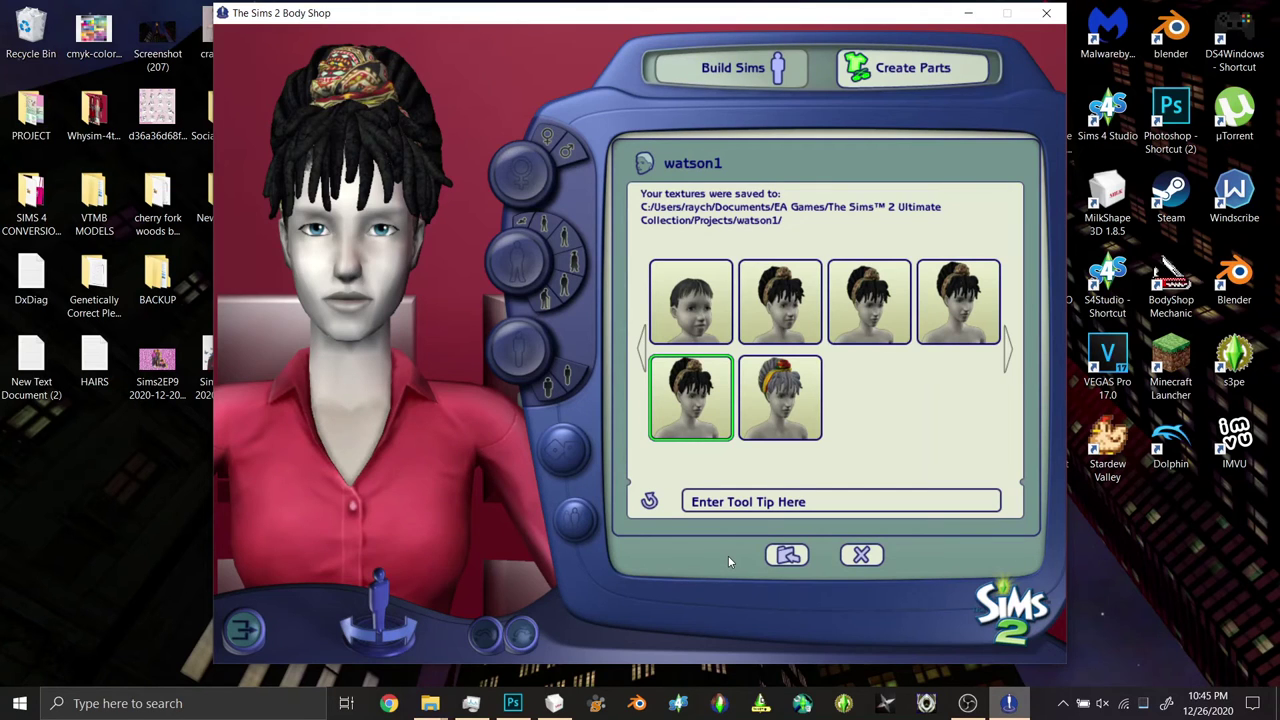
left_click(788, 555)
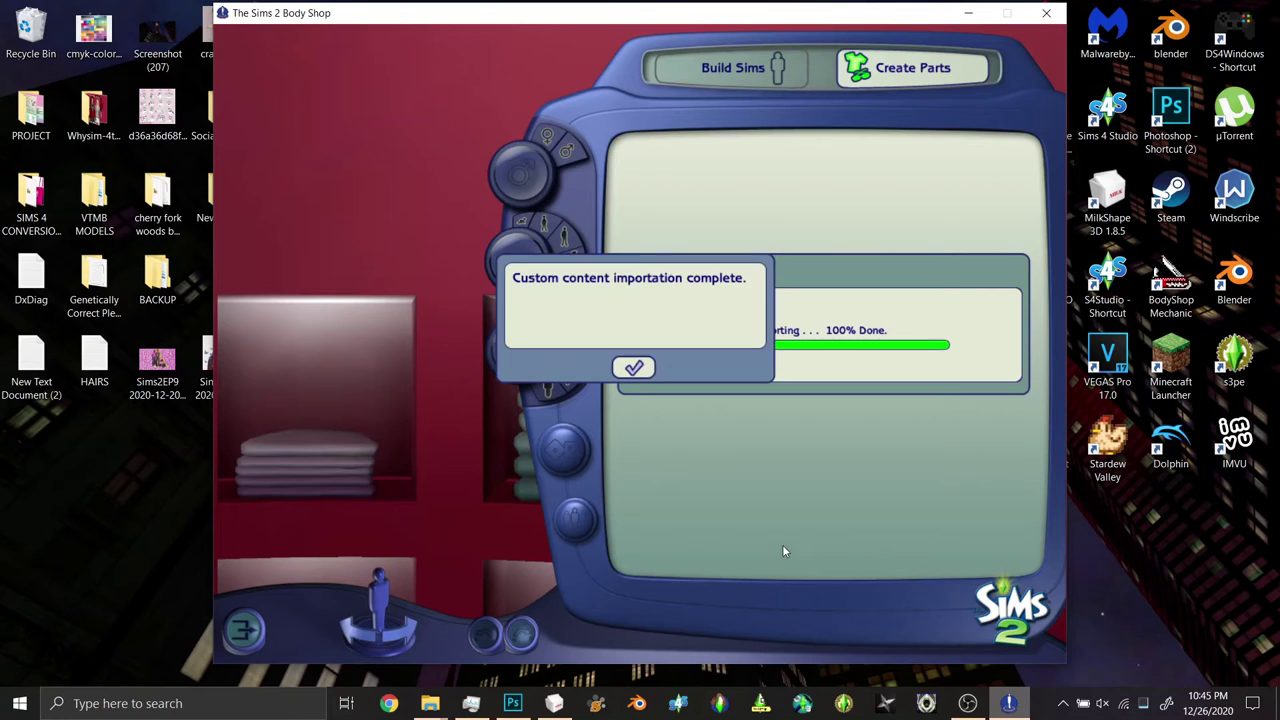
- Acknowledge the completed import and quit Body Shop
left_click(633, 366)
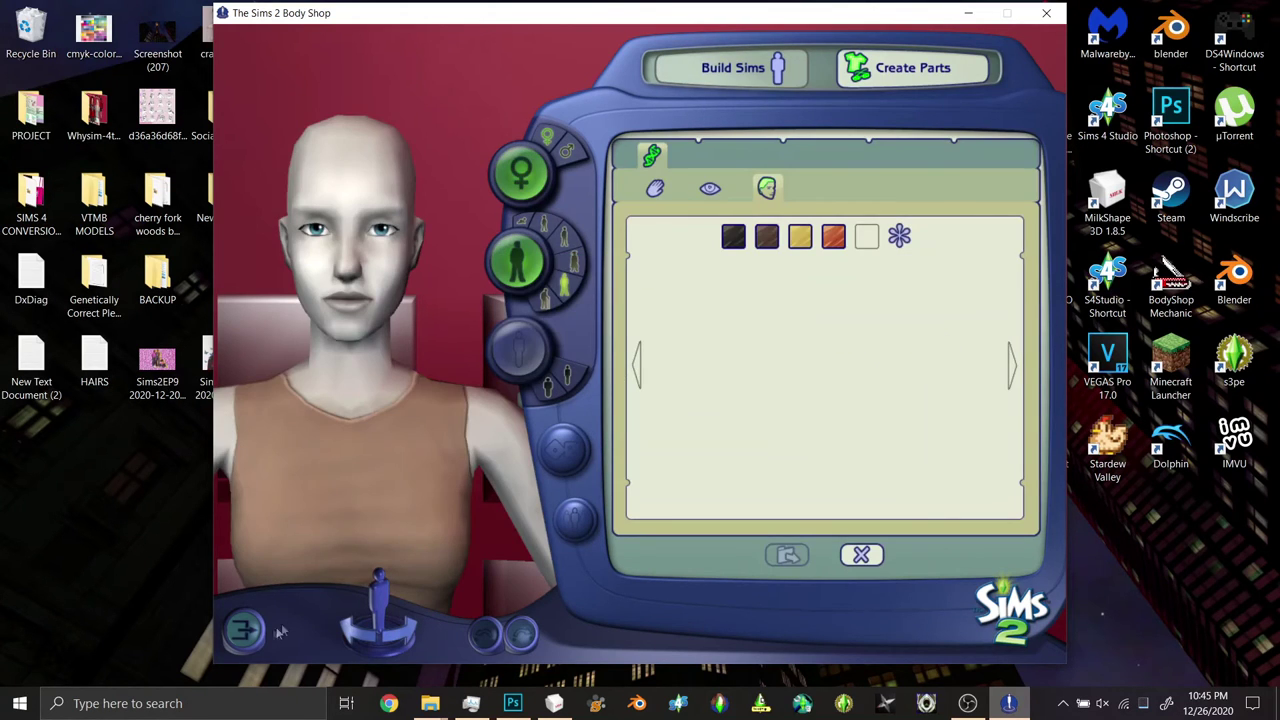
left_click(266, 632)
left_click(607, 333)
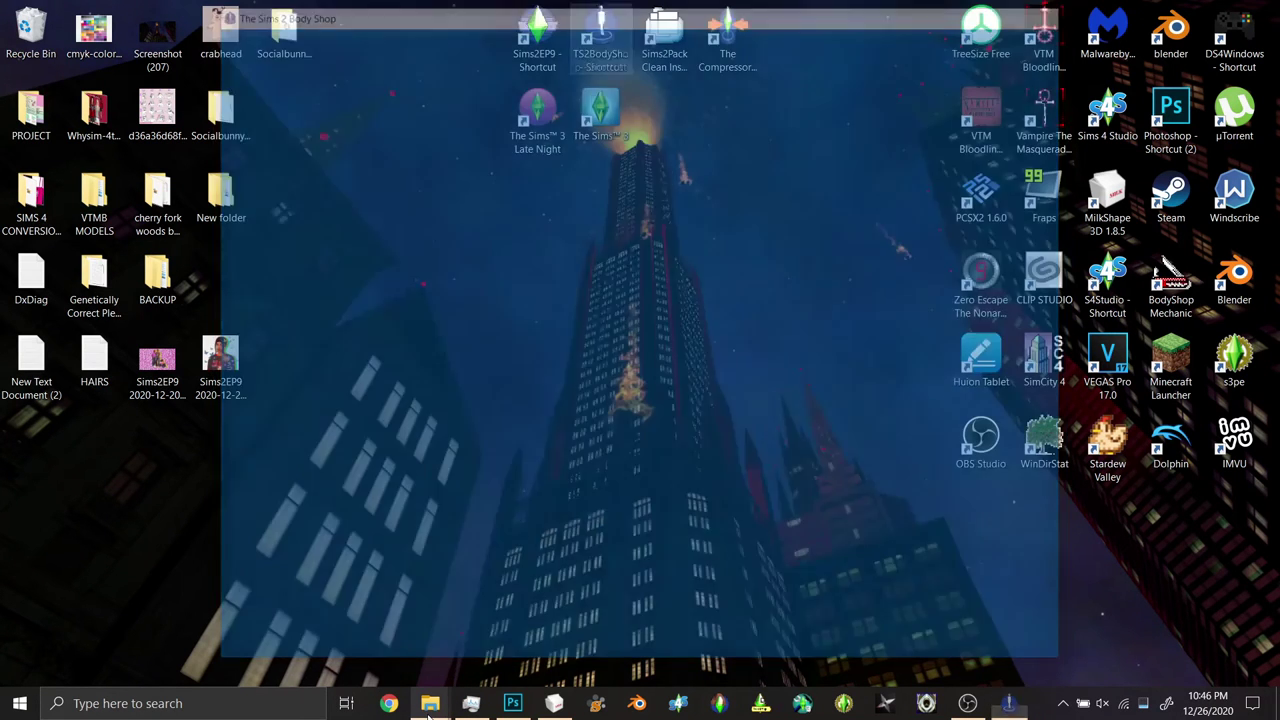
- In File Explorer, move the 73b5a2ef_watson1 package from the SavedSims folder into the Dogsill_WatsonHair folder in Downloads
mouse_move(428, 710)
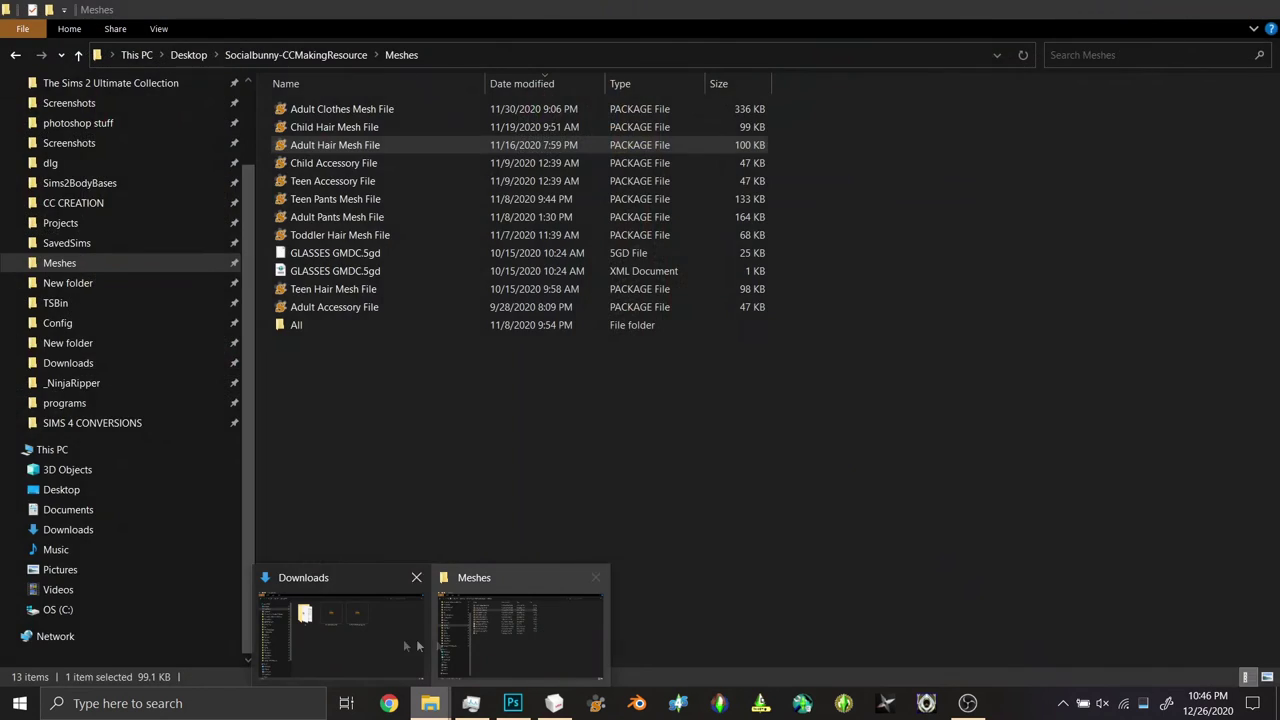
left_click(405, 645)
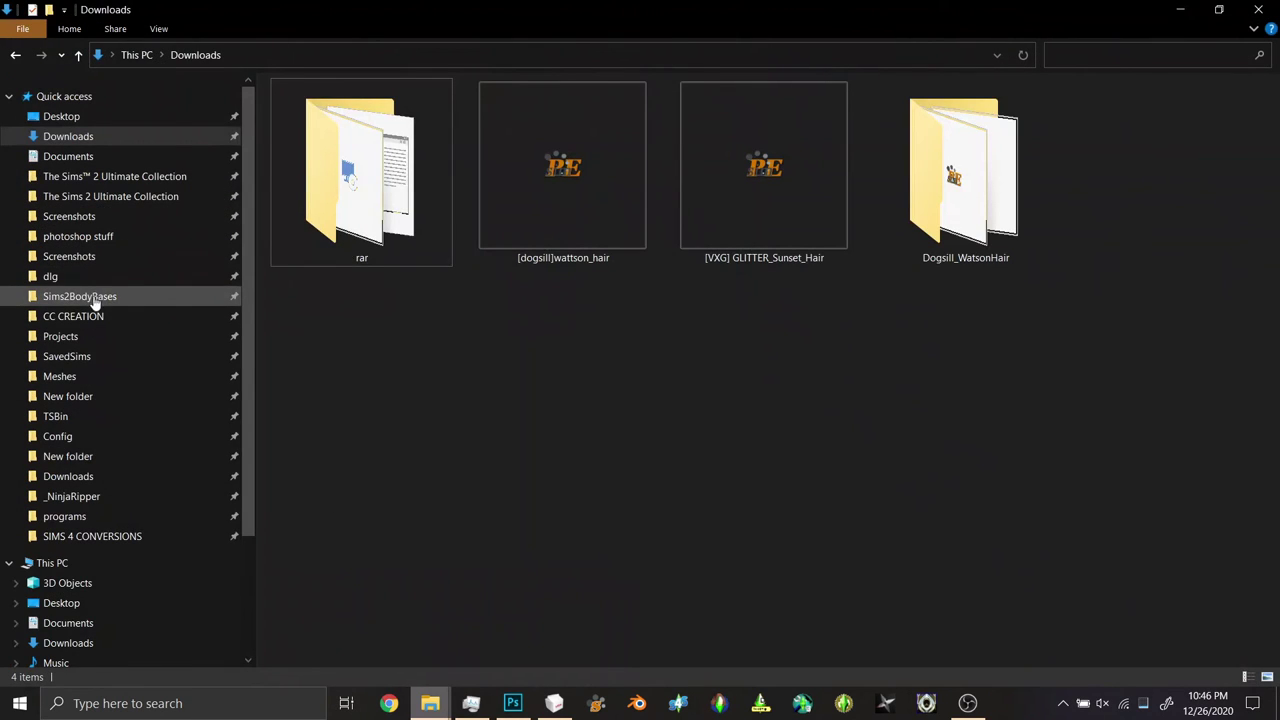
left_click(66, 356)
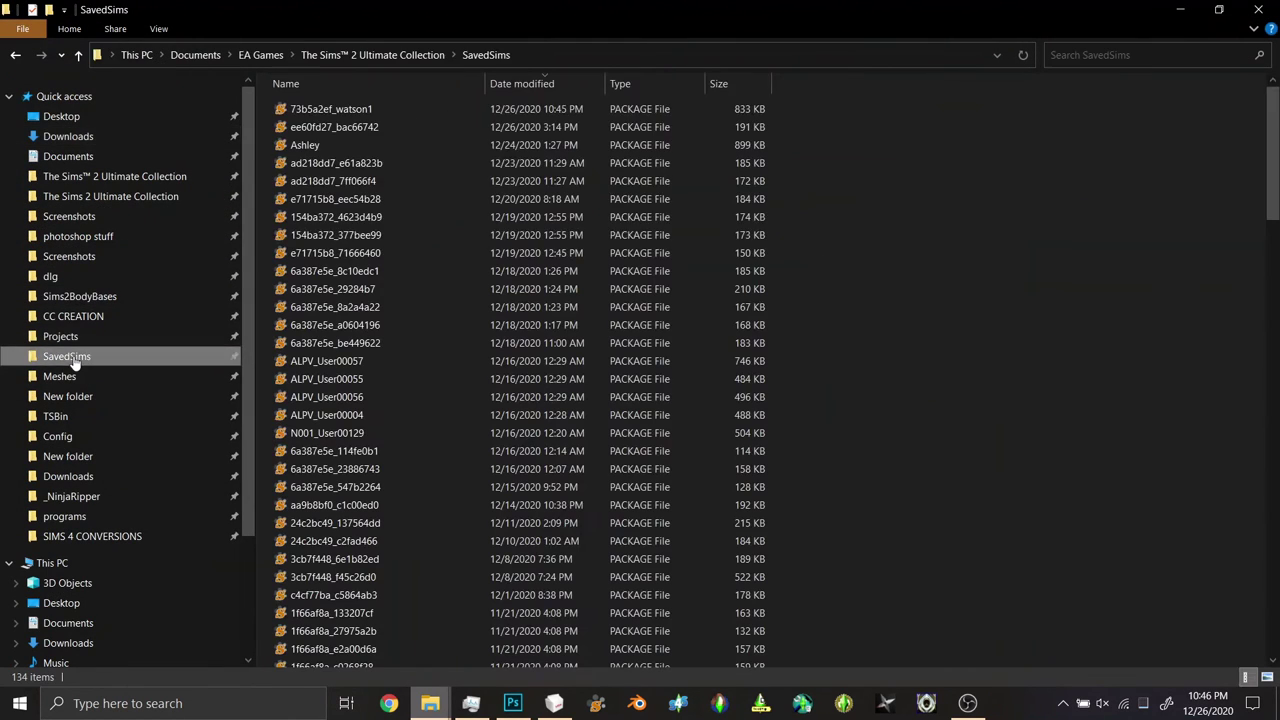
left_click(326, 114)
right_click(325, 111)
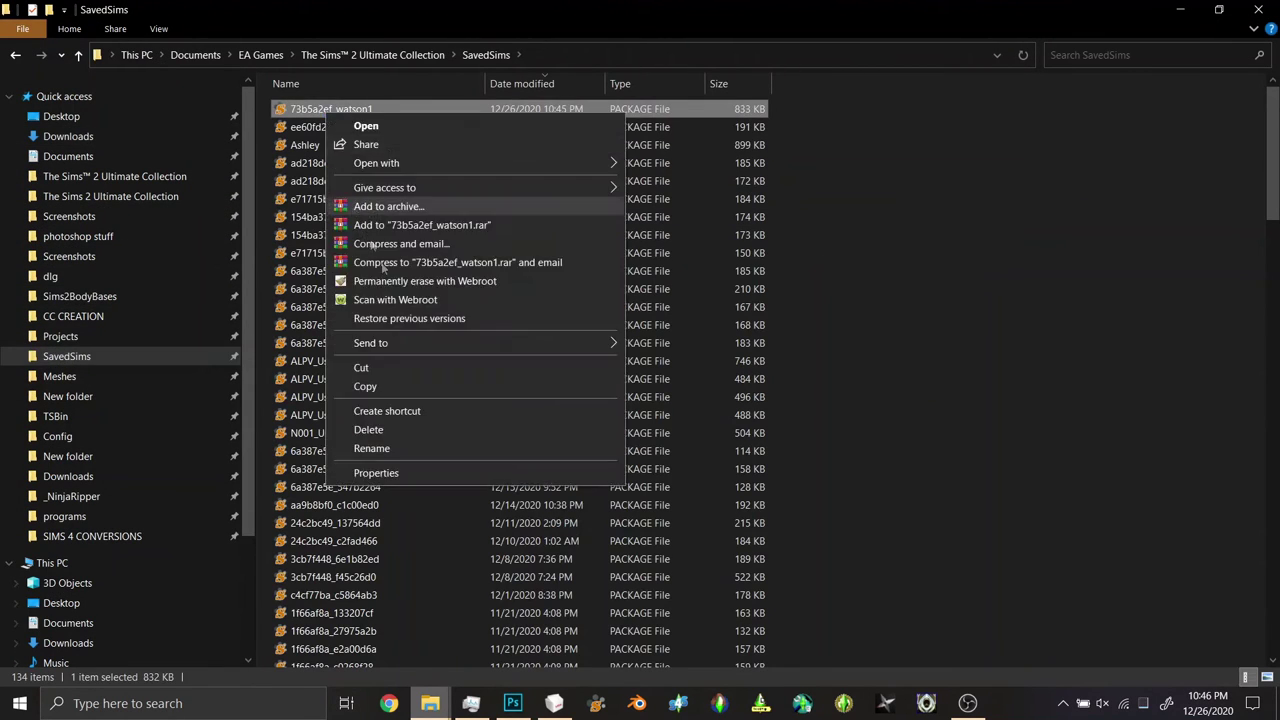
left_click(373, 369)
left_click(16, 56)
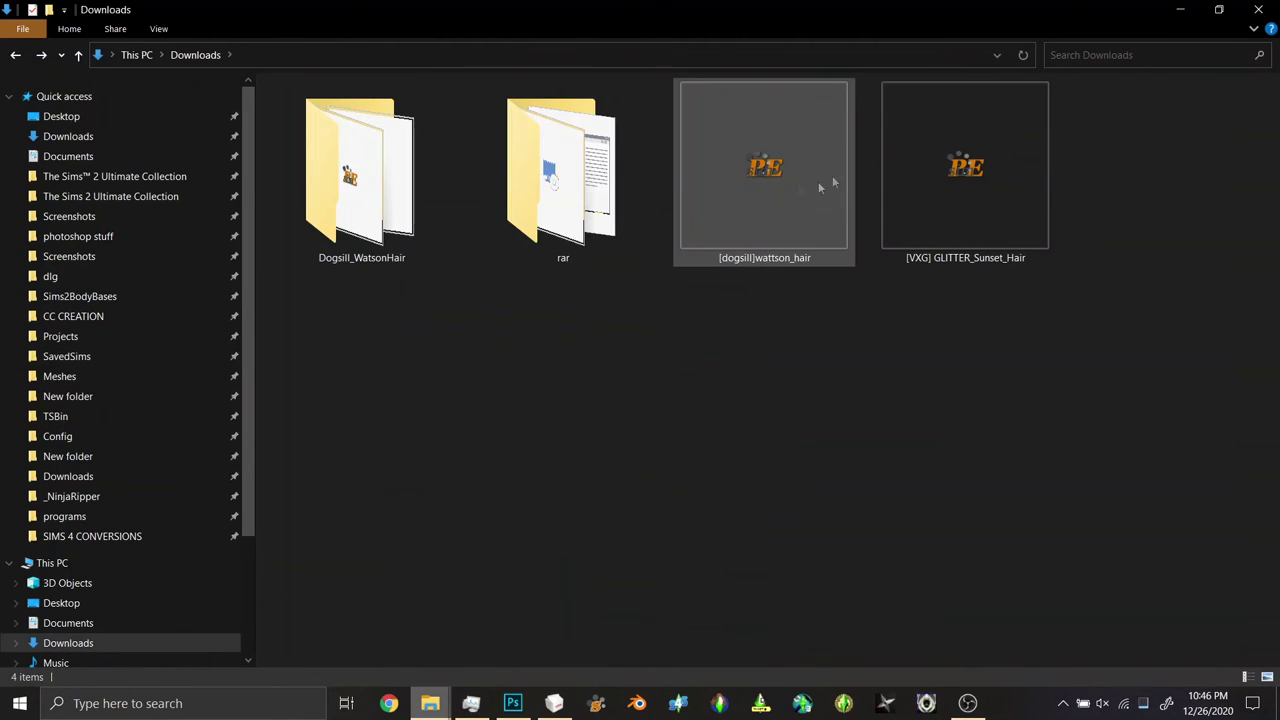
double_click(438, 205)
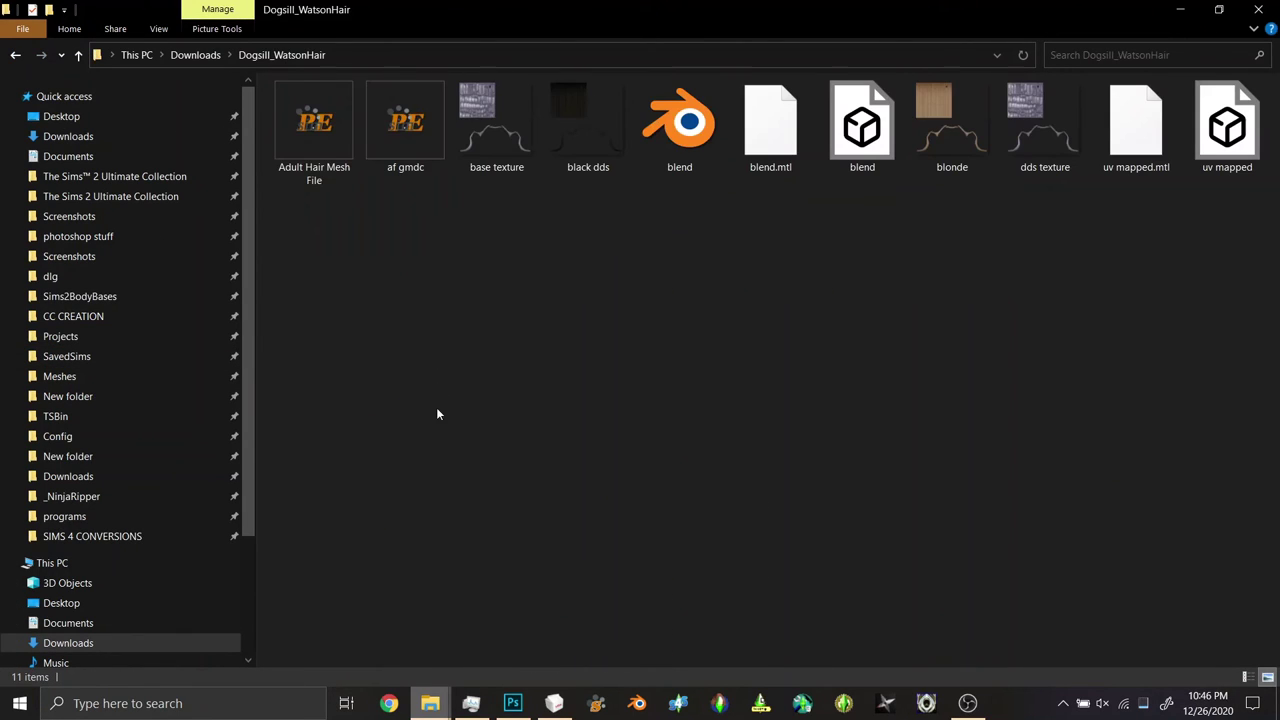
right_click(436, 407)
left_click(533, 527)
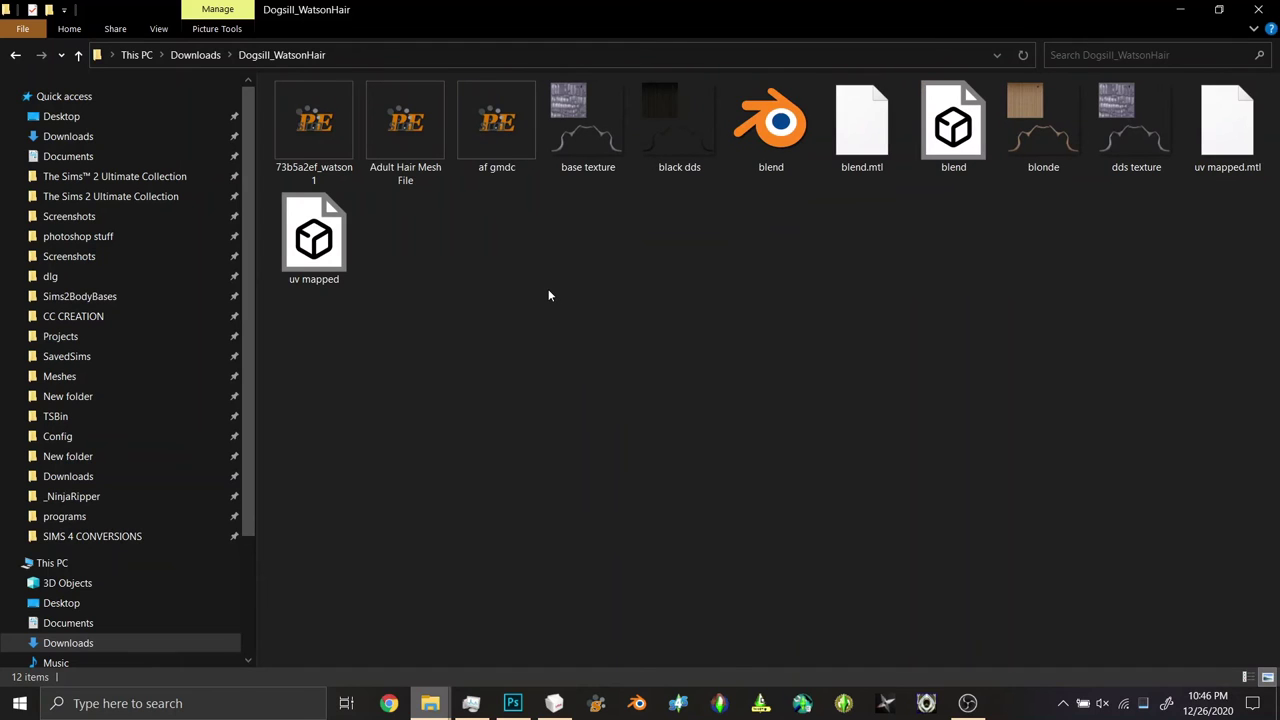
- Open the 73b5a2ef_watson1 package in SimPe, sort its resources by instance and view the property set with instance 6
double_click(342, 130)
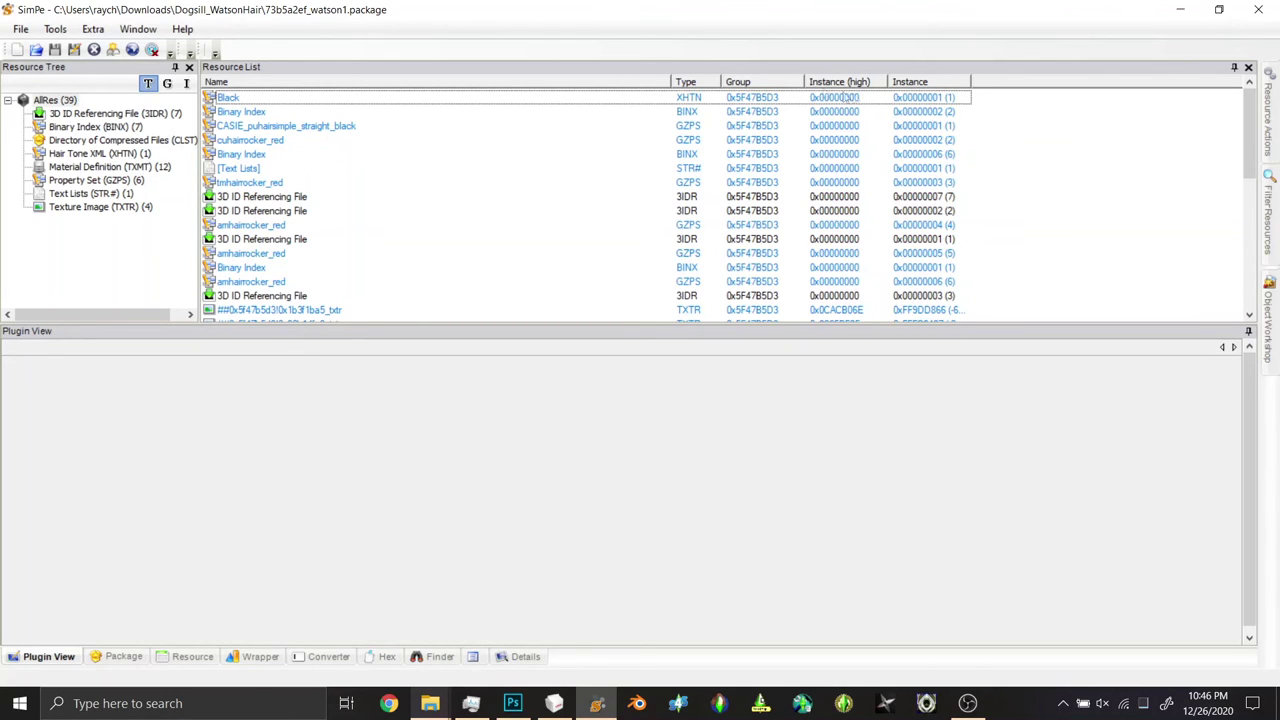
left_click(928, 83)
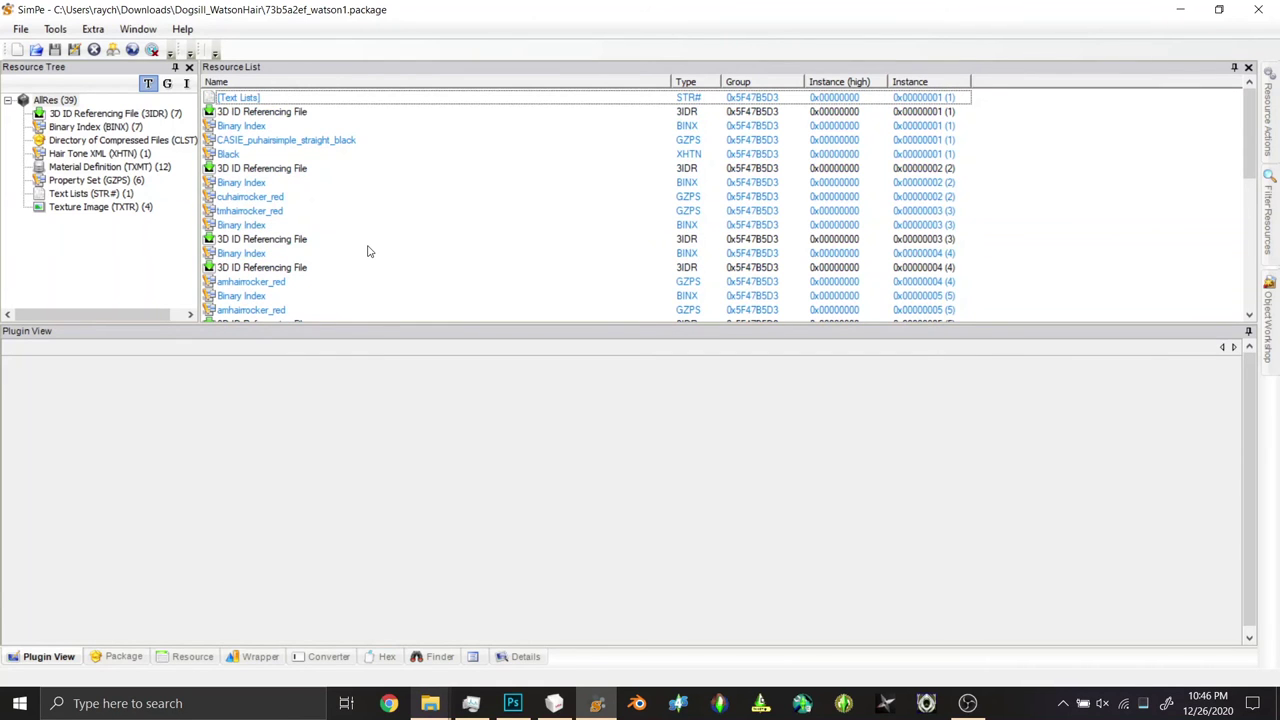
scroll(366, 251, "down", 5)
left_click(262, 168)
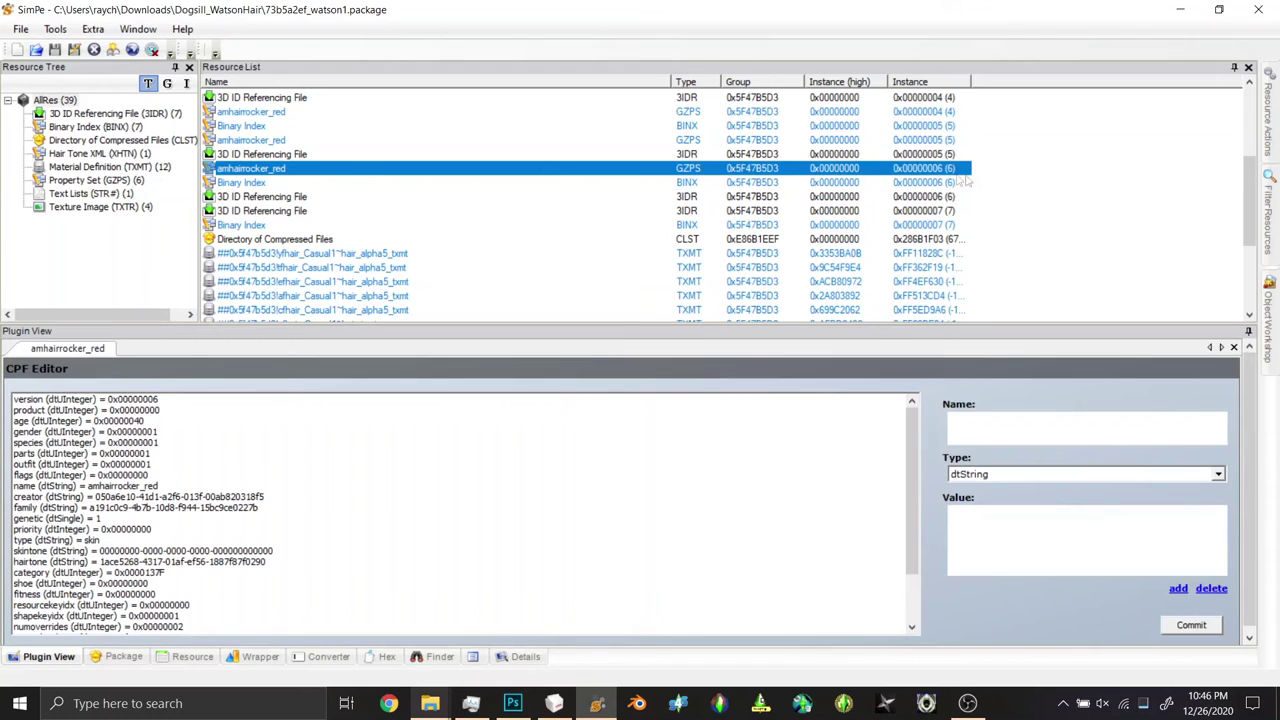
- Link the elder's 3D ID Referencing File (instance 6) to the Adult Hair Mesh File using the Body Mesh Tool's linking stage
left_click(296, 198)
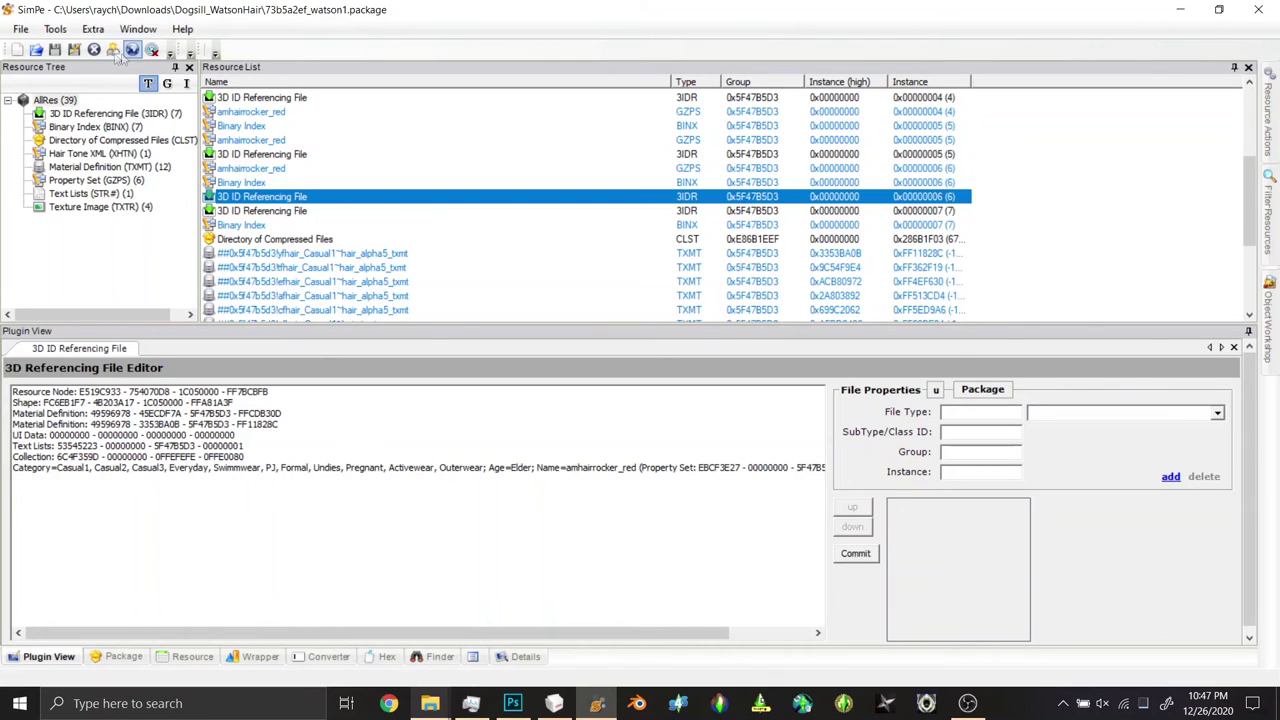
left_click(55, 29)
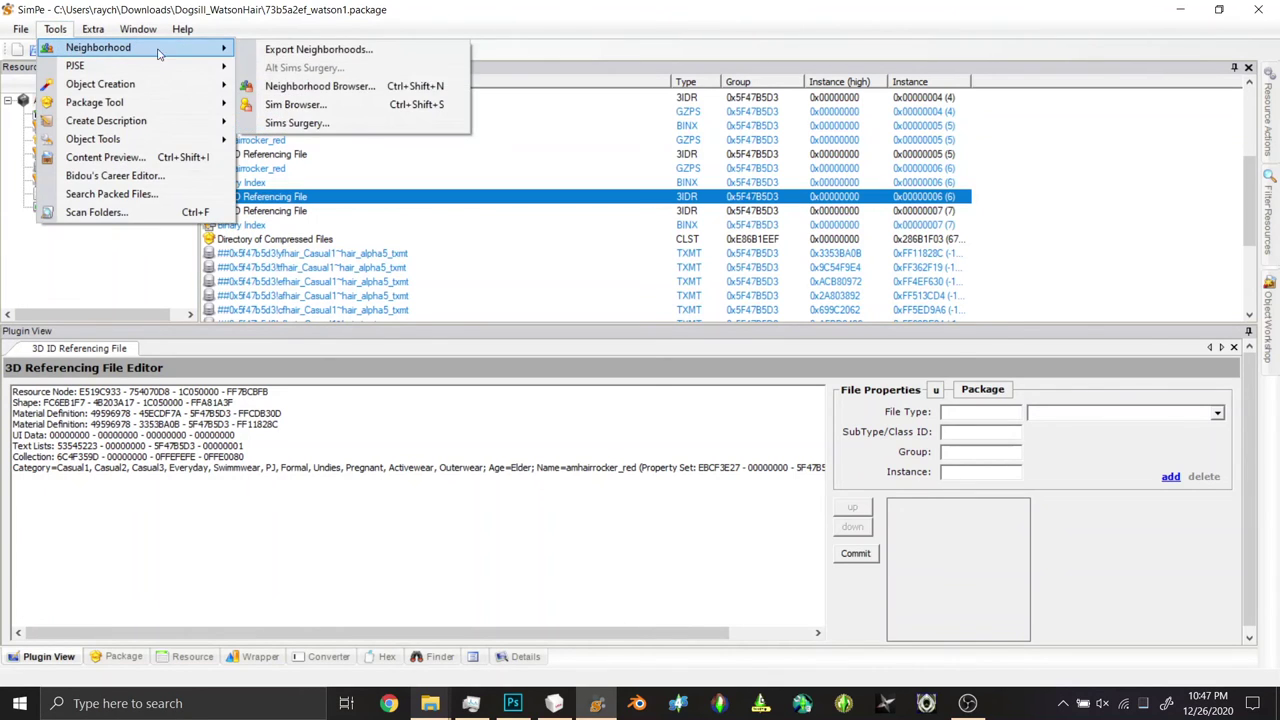
mouse_move(115, 68)
mouse_move(287, 69)
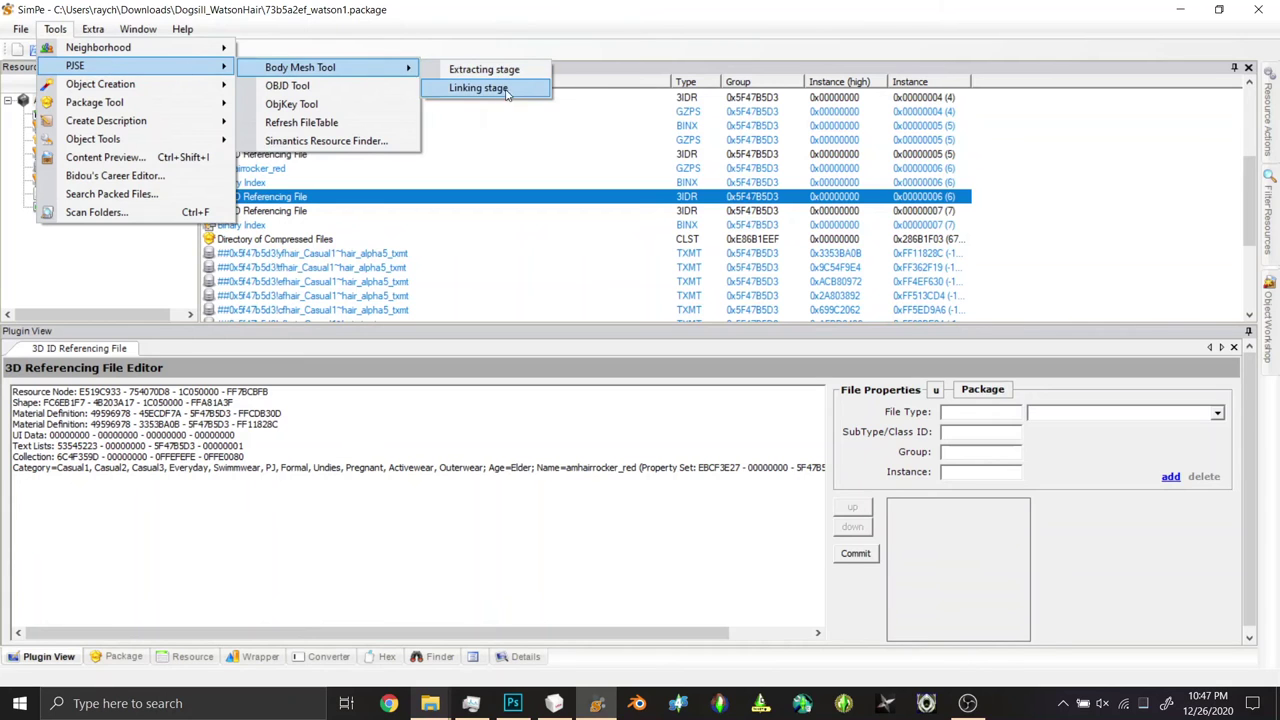
left_click(502, 91)
left_click(697, 416)
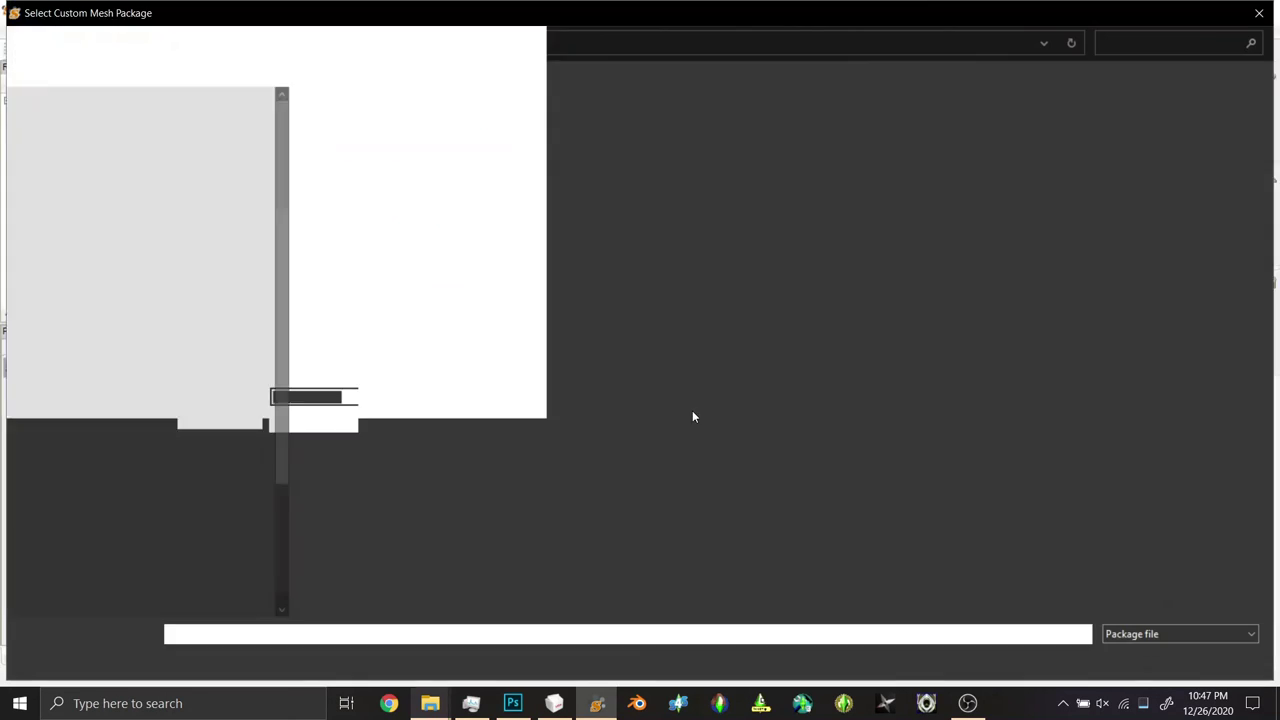
double_click(443, 140)
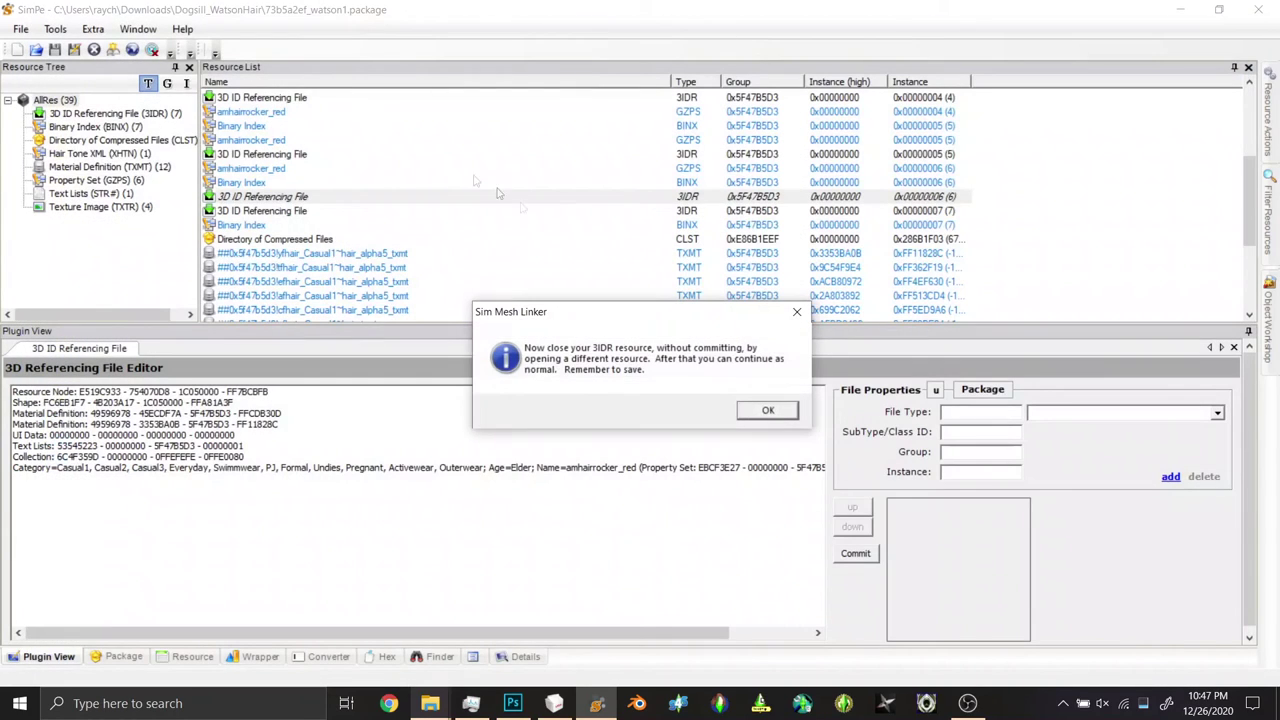
left_click(766, 411)
- Link the adult's 3D ID Referencing File (instance 5) to the Adult Hair Mesh File with the Body Mesh Tool
left_click(276, 156)
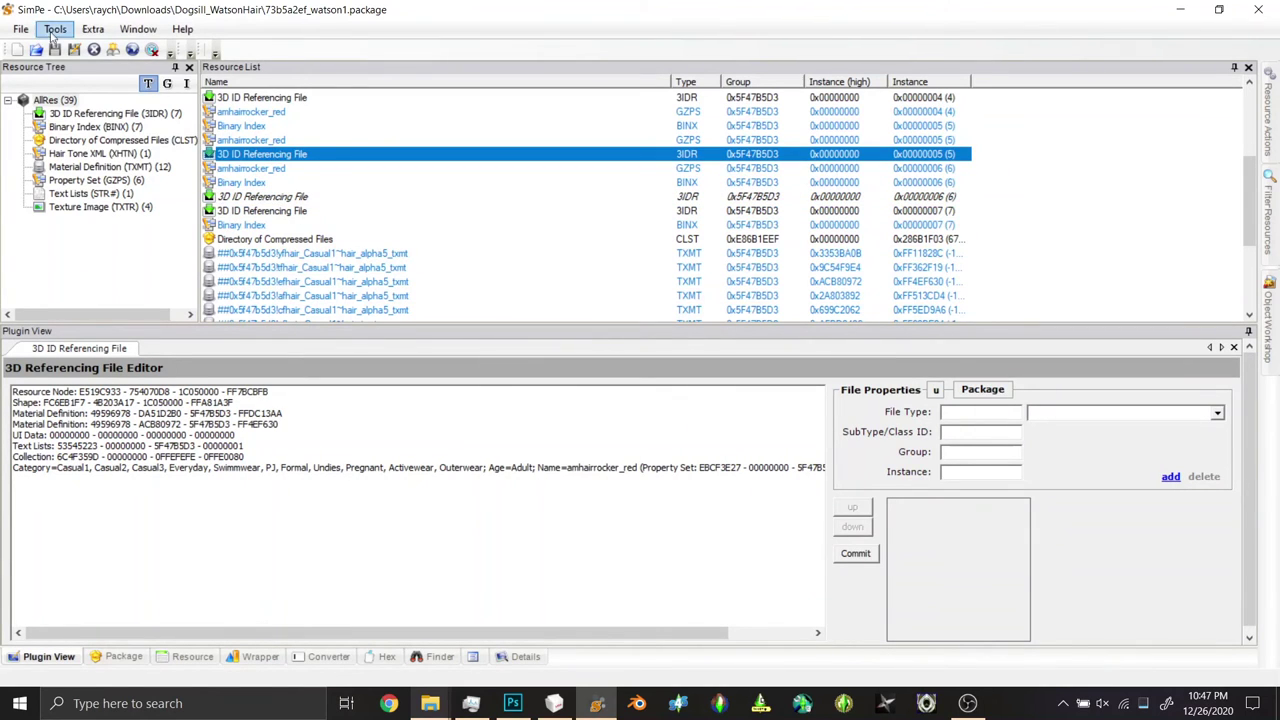
left_click(55, 29)
mouse_move(110, 47)
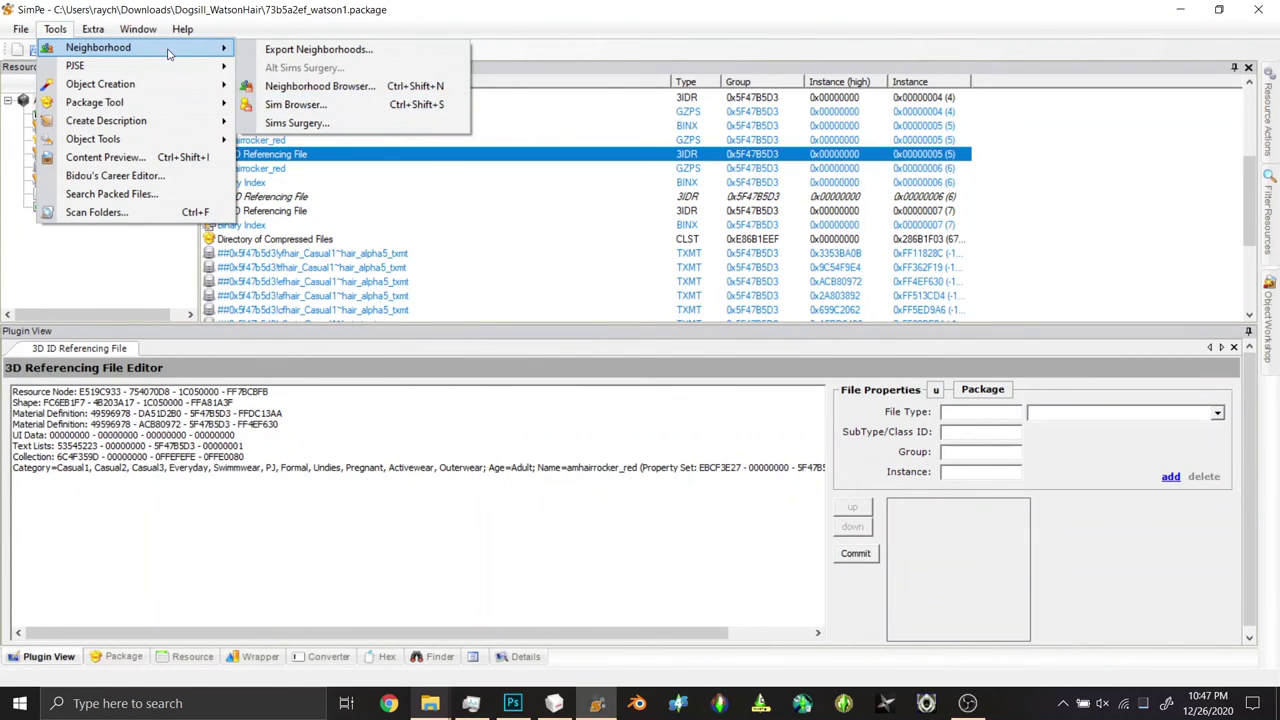
mouse_move(340, 67)
left_click(484, 72)
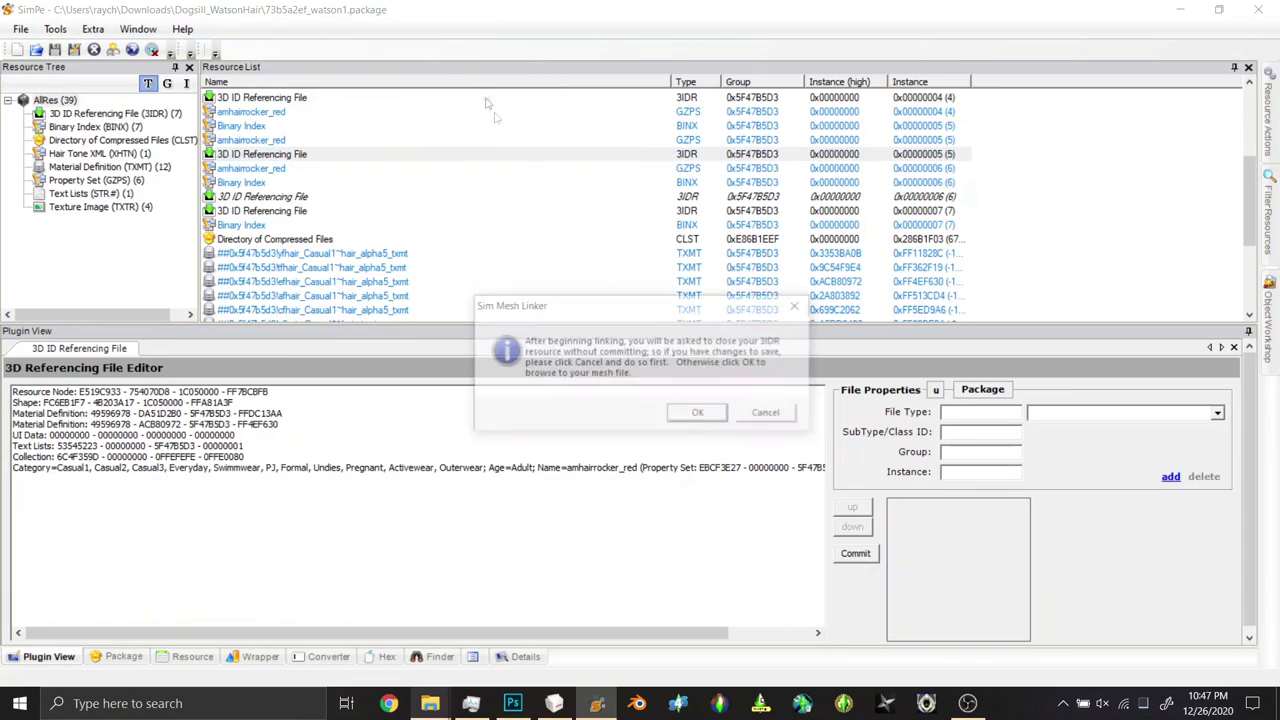
left_click(700, 410)
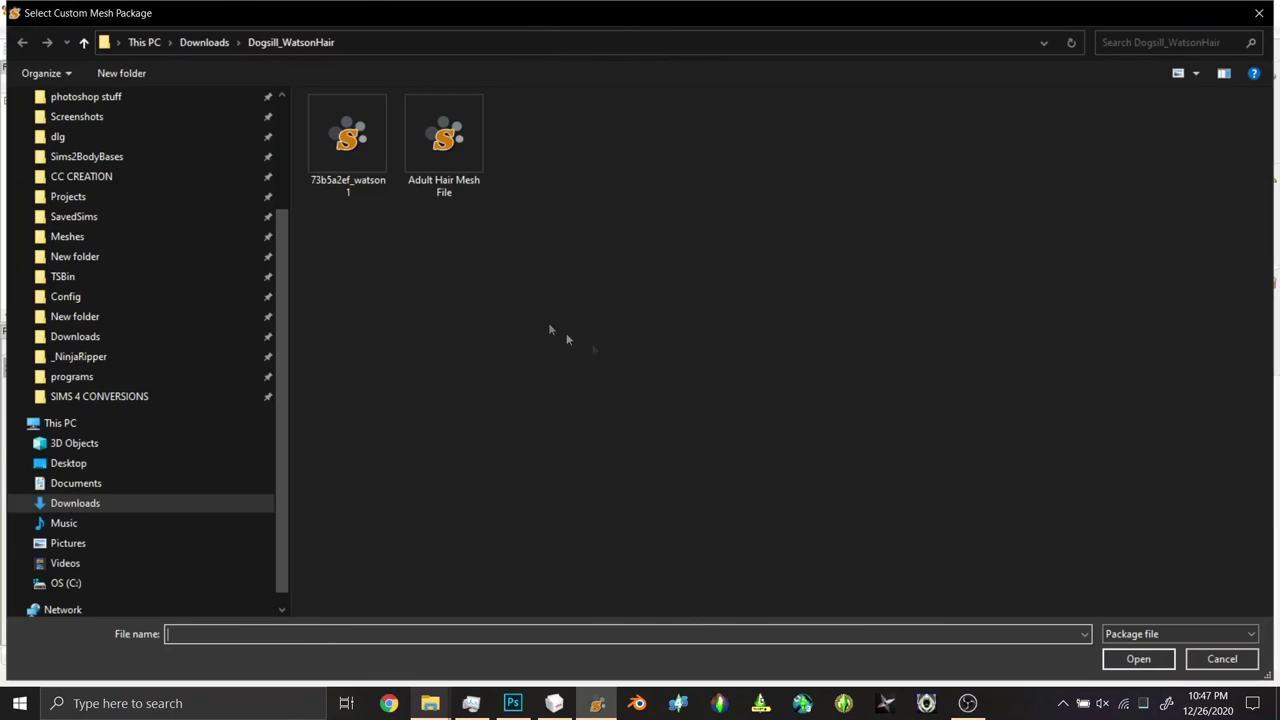
double_click(457, 185)
left_click(770, 405)
- Link the teen's 3D ID Referencing File (instance 4) to the Adult Hair Mesh File, close that resource and save the package
scroll(278, 130, "up", 1)
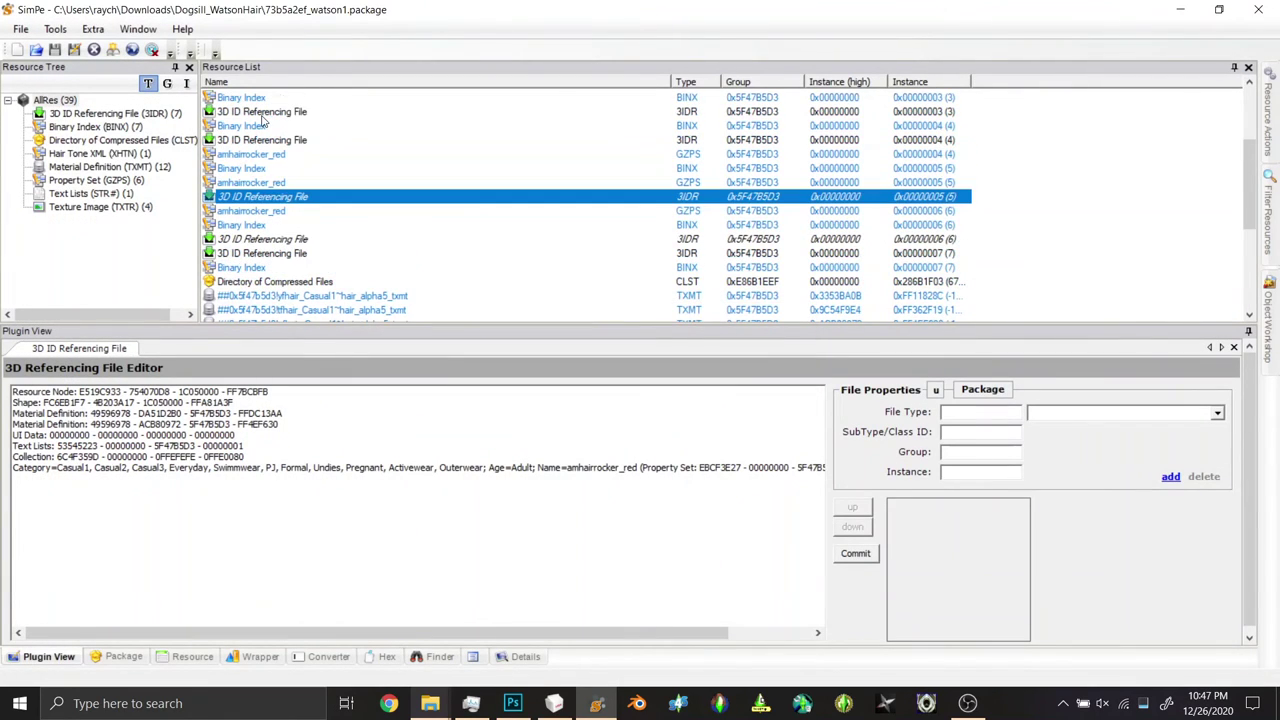
left_click(260, 140)
left_click(52, 29)
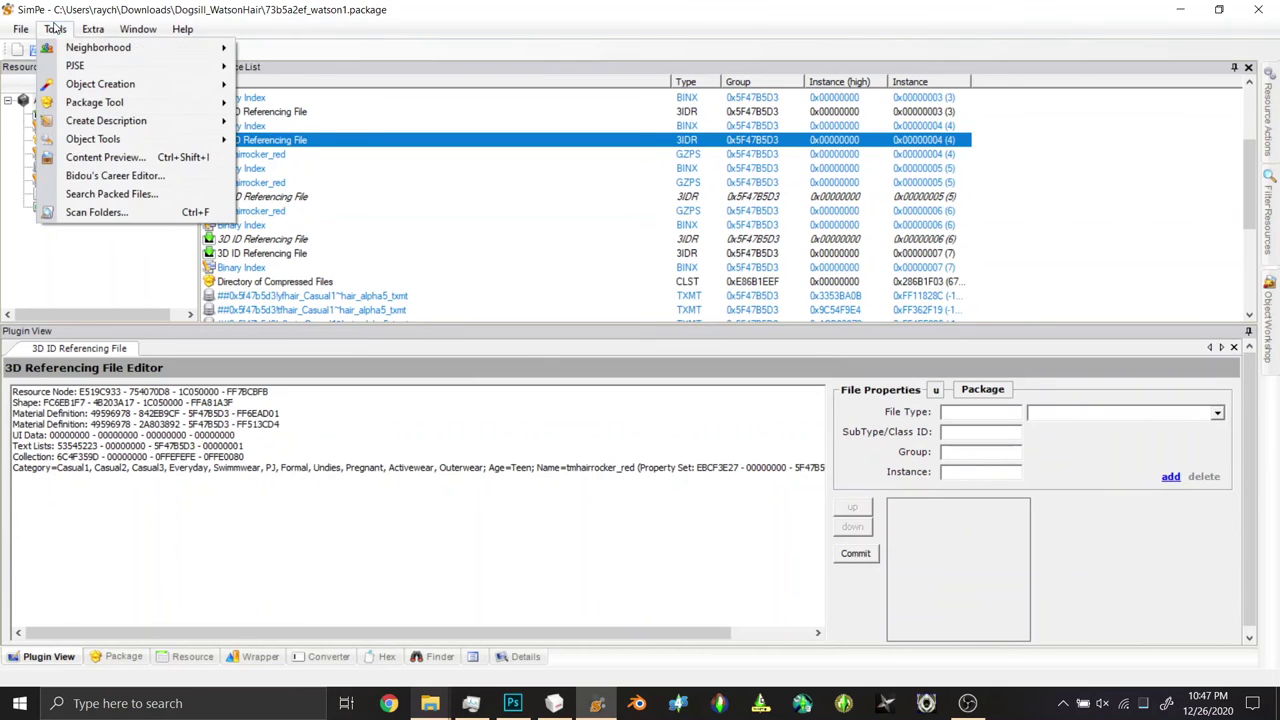
mouse_move(150, 66)
mouse_move(300, 70)
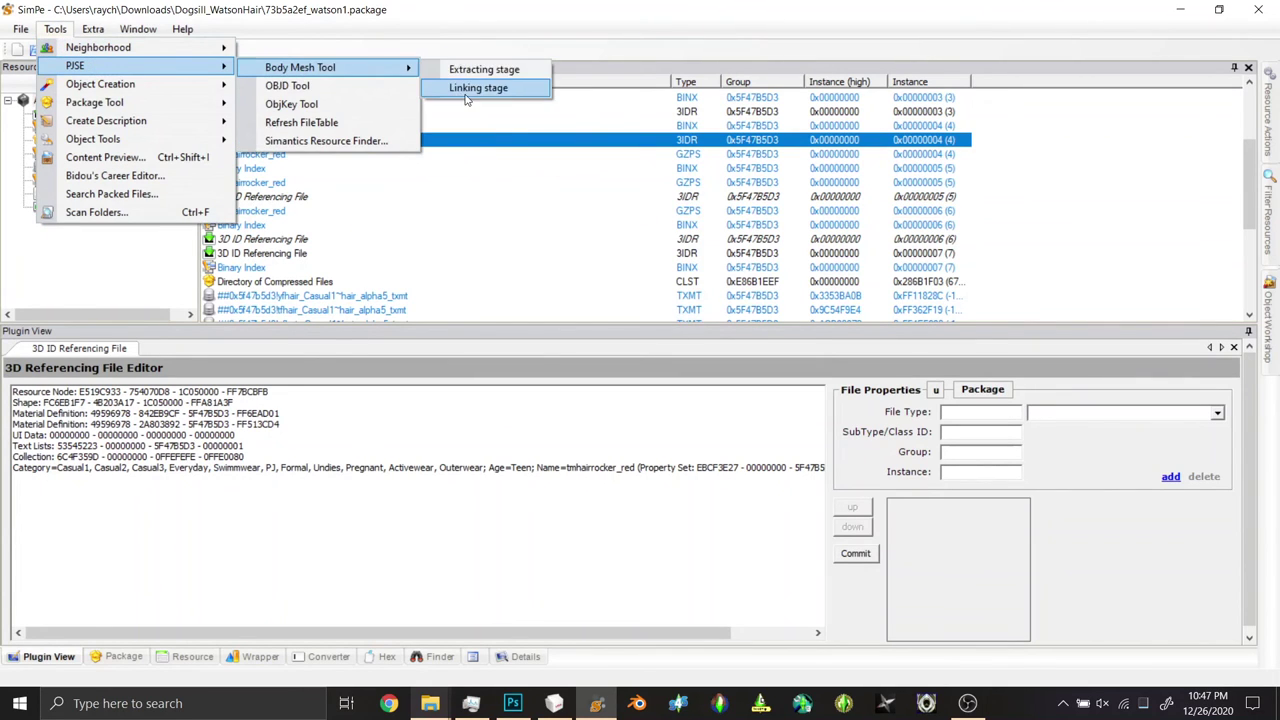
left_click(484, 88)
left_click(702, 416)
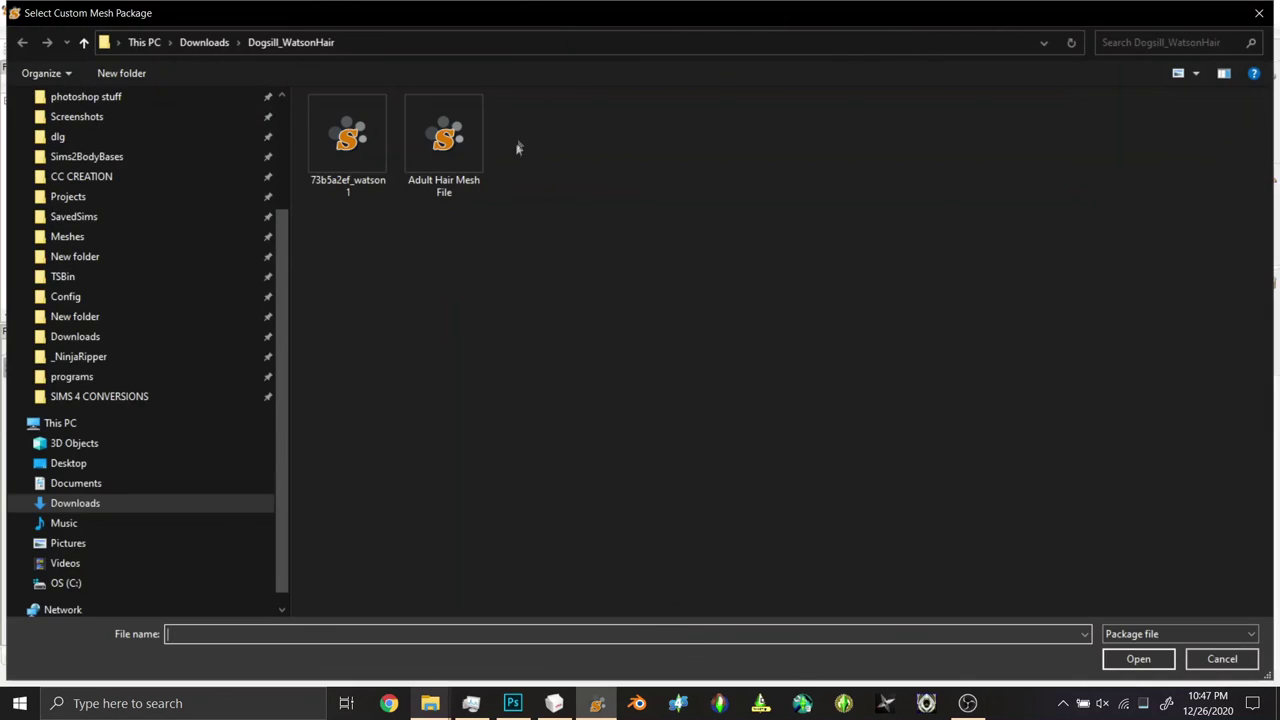
double_click(464, 182)
left_click(765, 409)
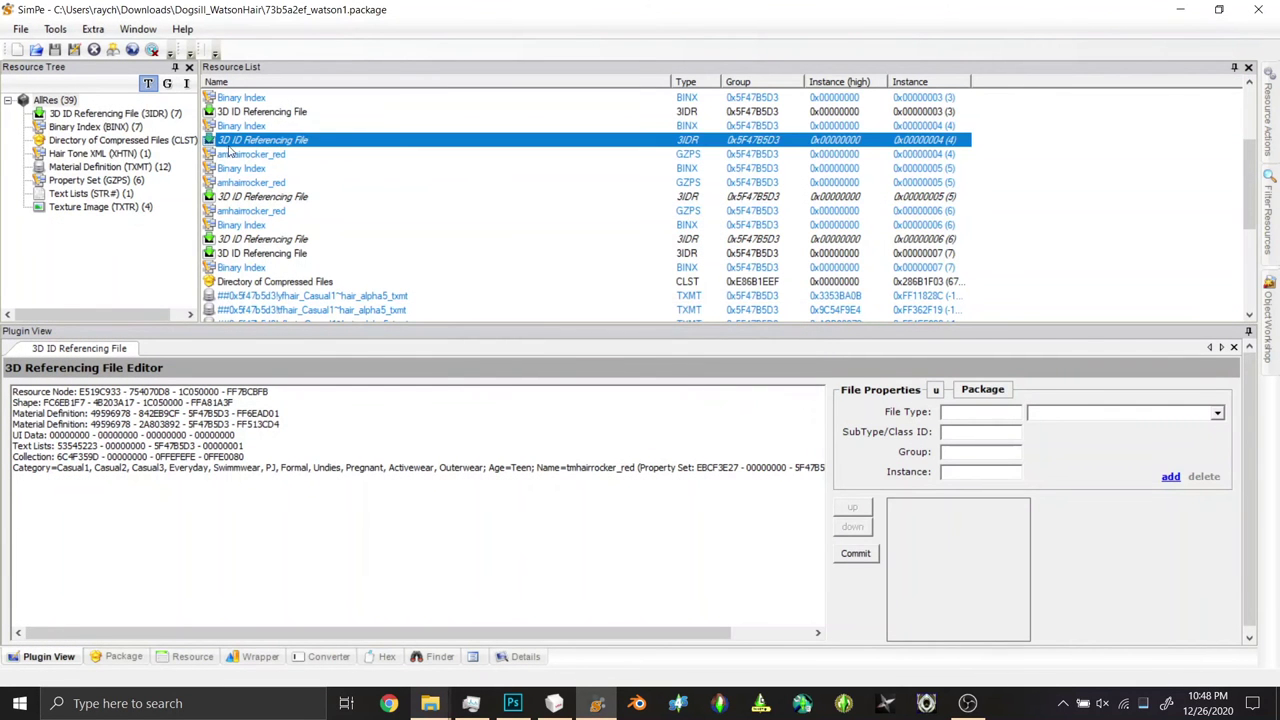
left_click(240, 168)
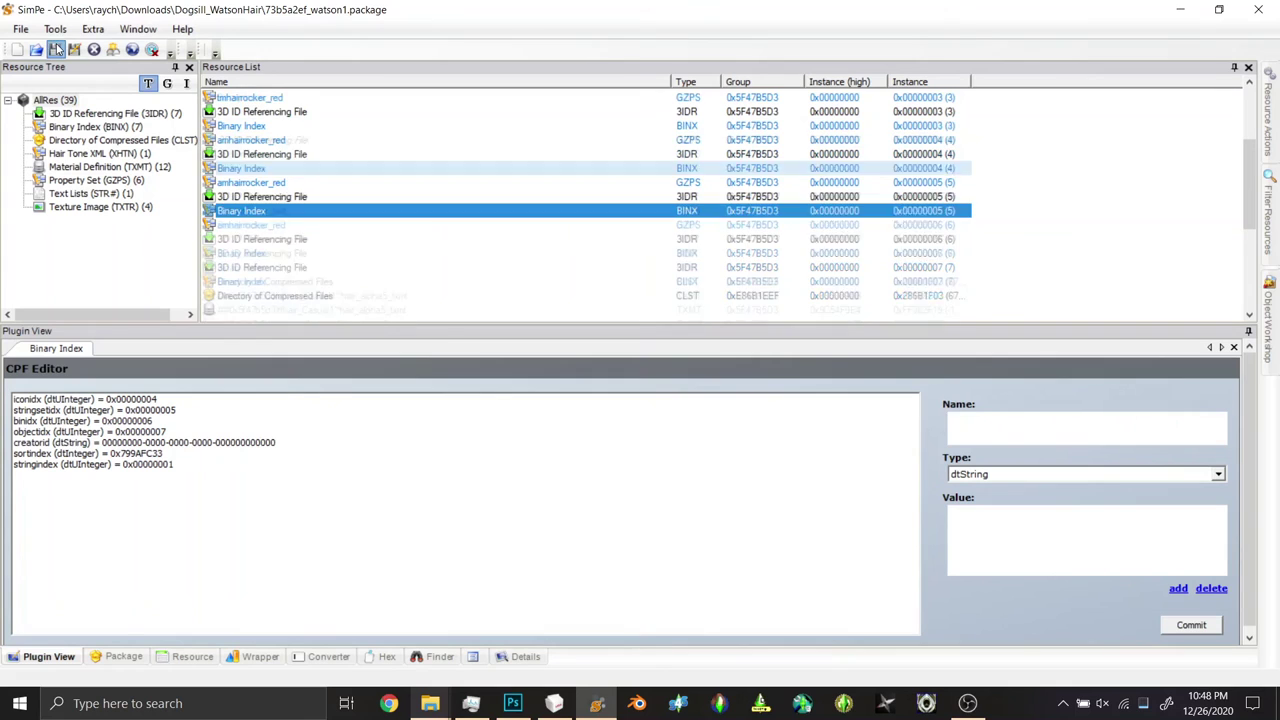
- Import the converted hair's black DDS into the 0x1b3f1ba5 texture image, commit it and save the package
left_click(115, 206)
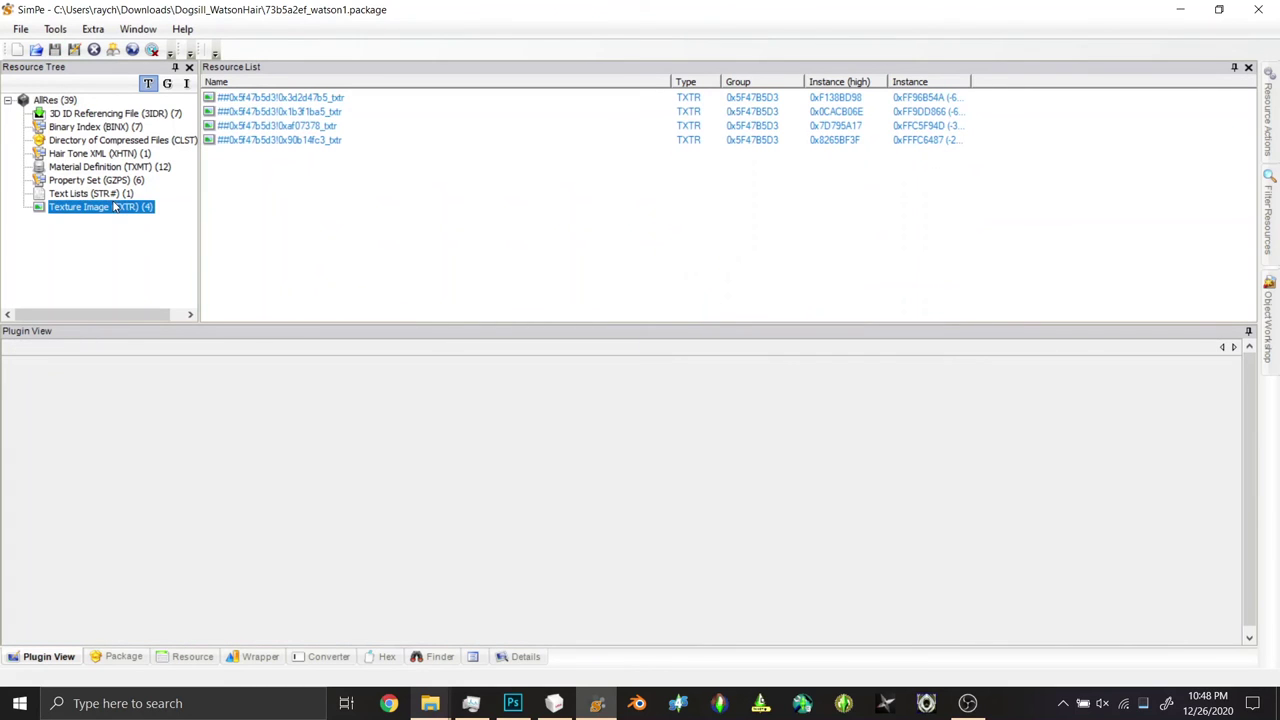
left_click(275, 112)
right_click(577, 540)
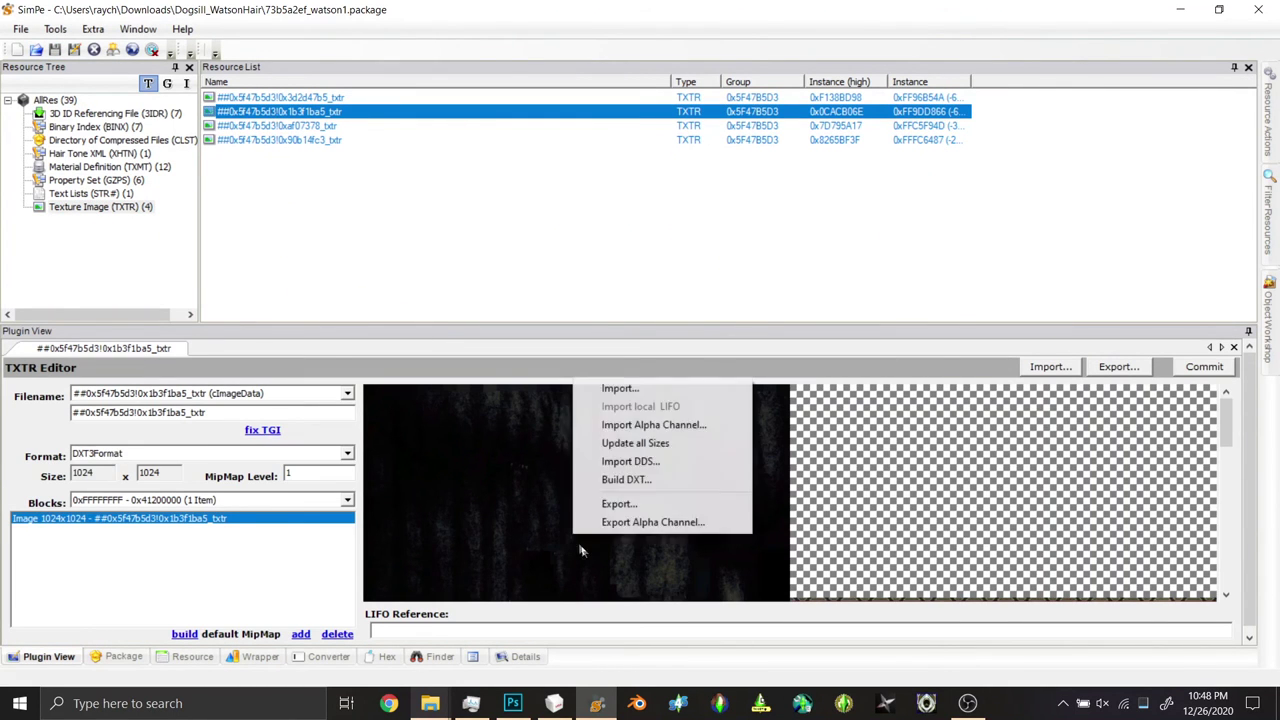
left_click(625, 457)
double_click(726, 158)
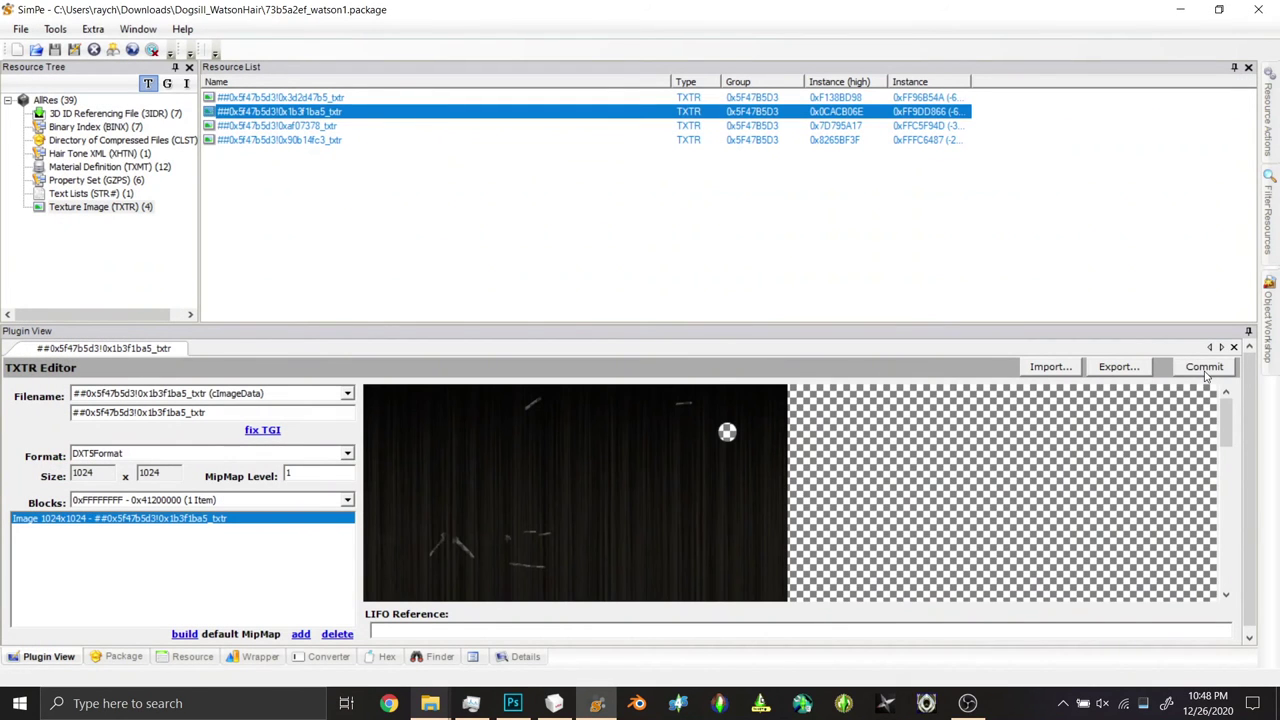
left_click(1205, 367)
scroll(737, 488, "down", 5)
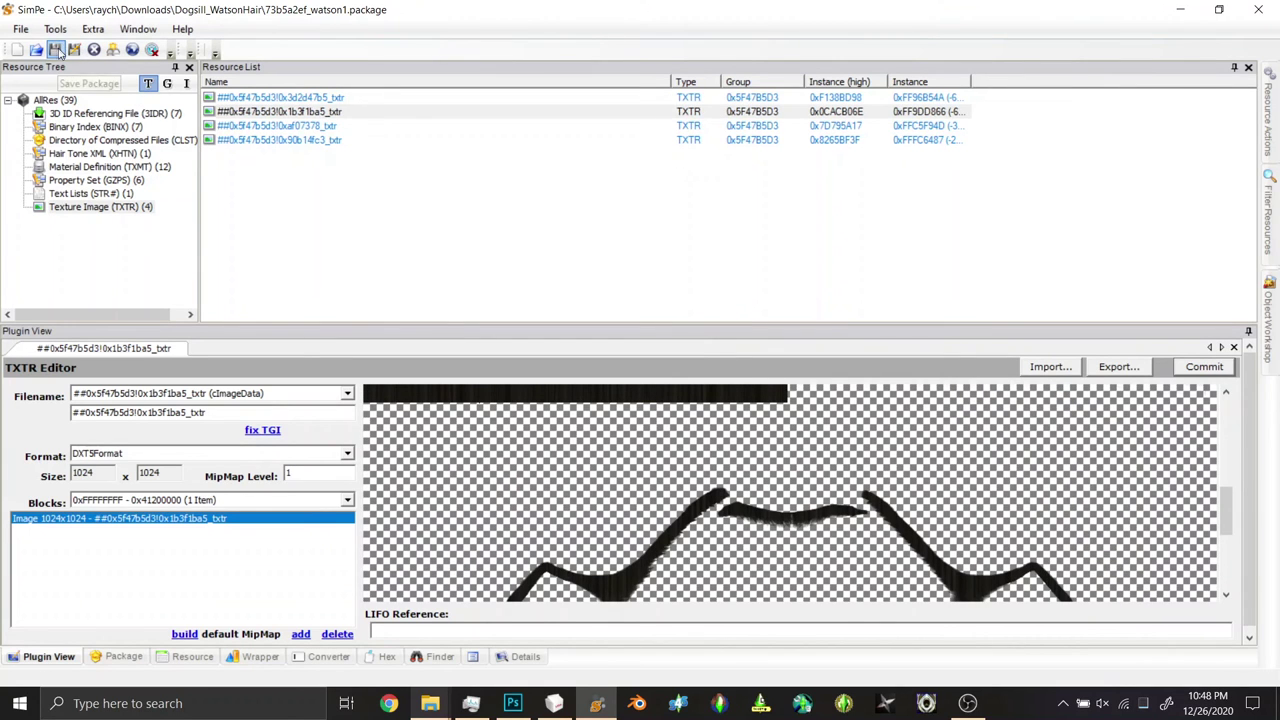
- Paste the Dogsill_WatsonHair folder into The Sims 2 Ultimate Collection's Downloads folder and launch Body Shop
left_click(430, 703)
right_click(276, 270)
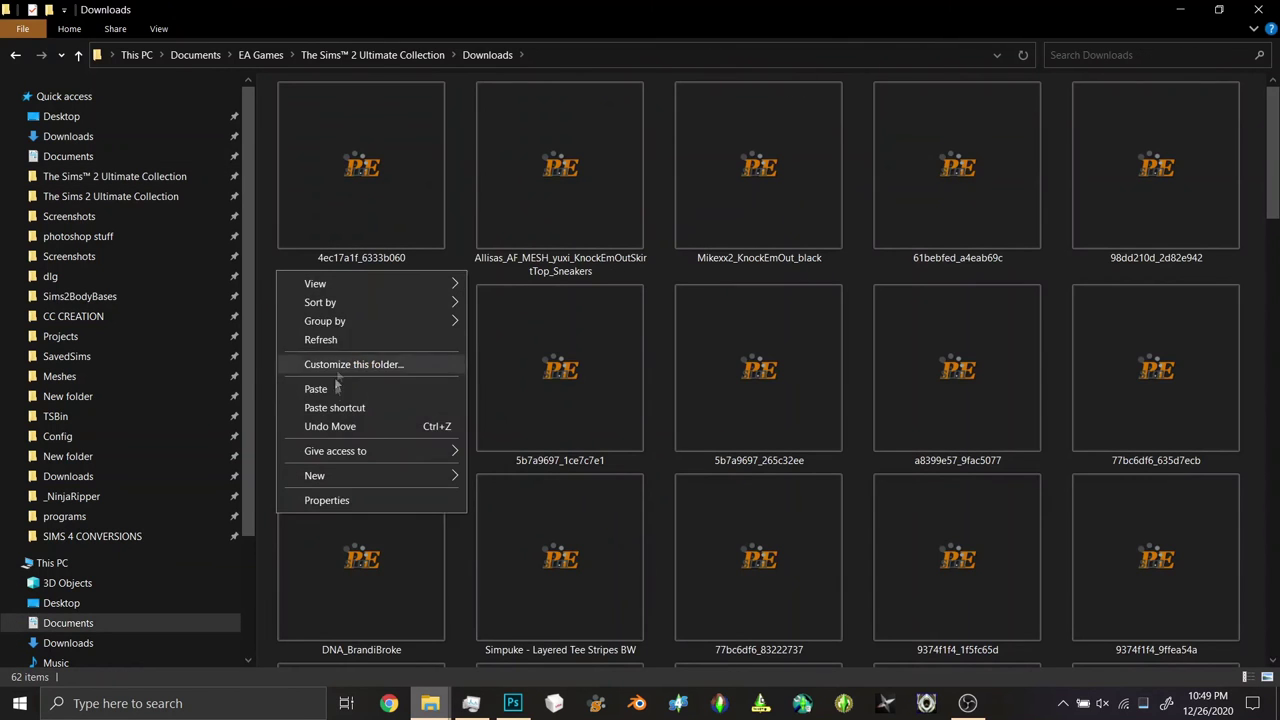
left_click(334, 390)
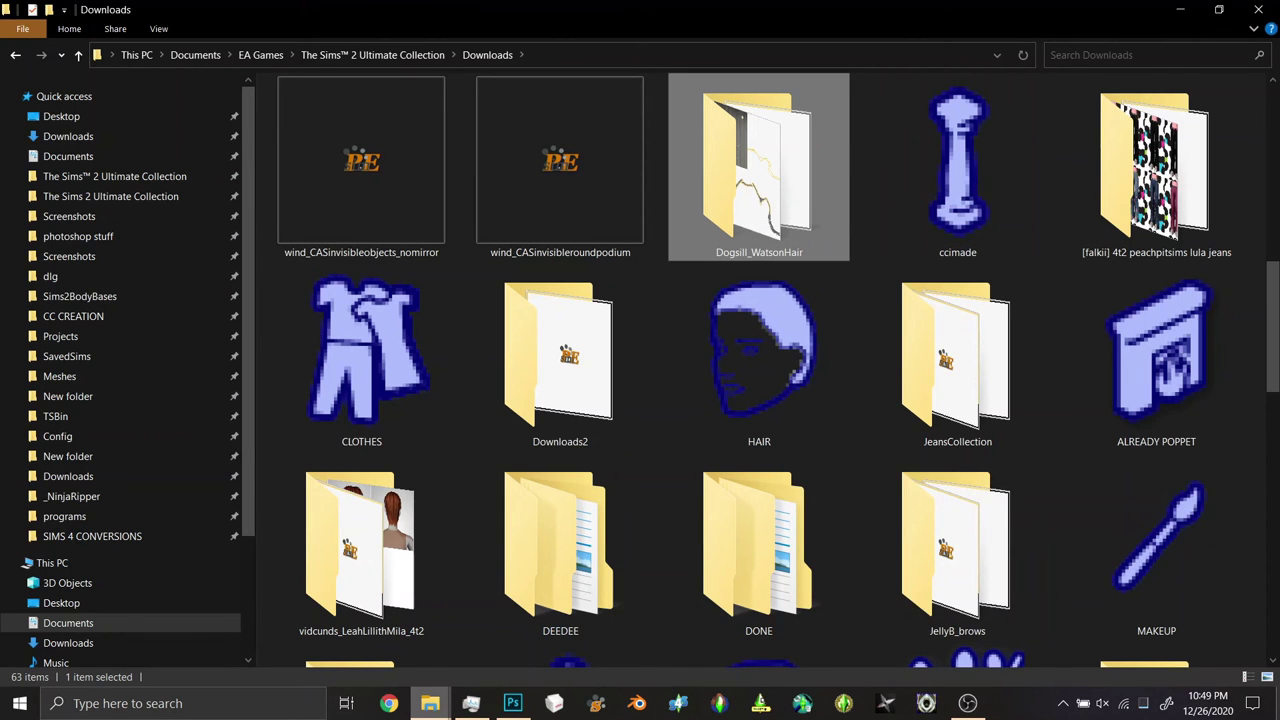
key("super+d")
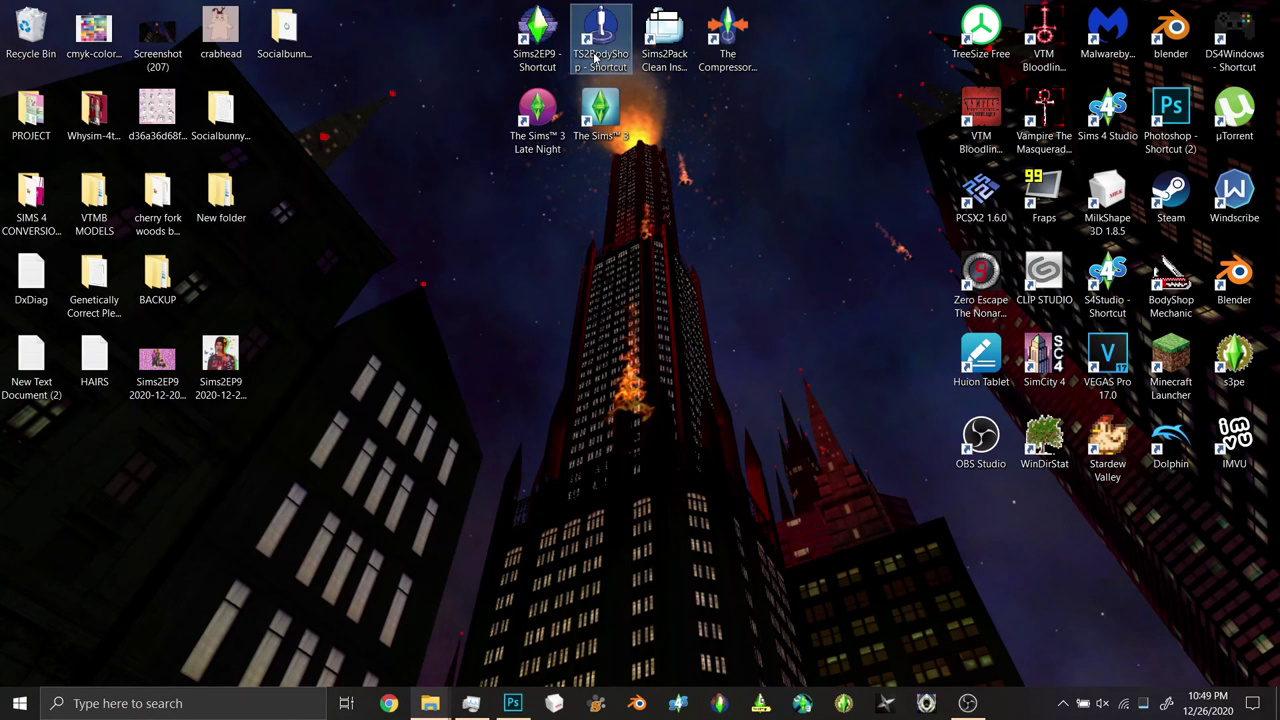
double_click(600, 40)
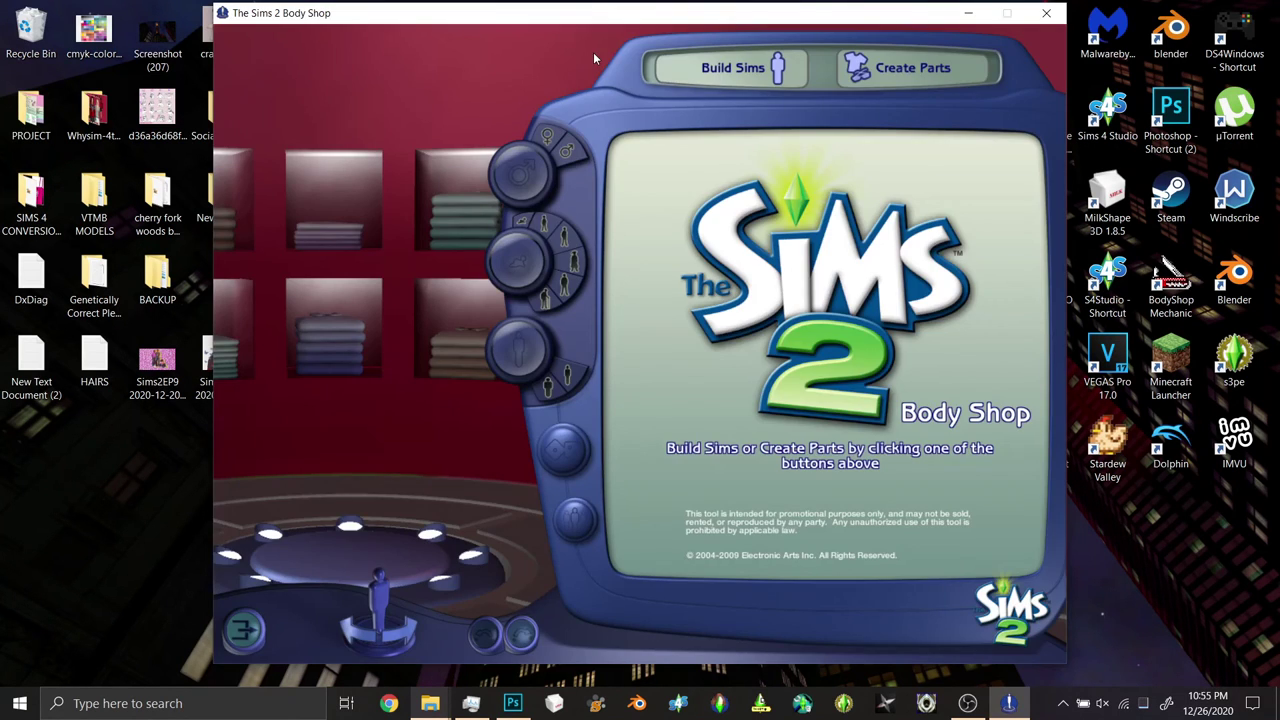
- Open the adult female Sim in the patterned white shirt for editing in Build Sims and show the genetics options
left_click(735, 68)
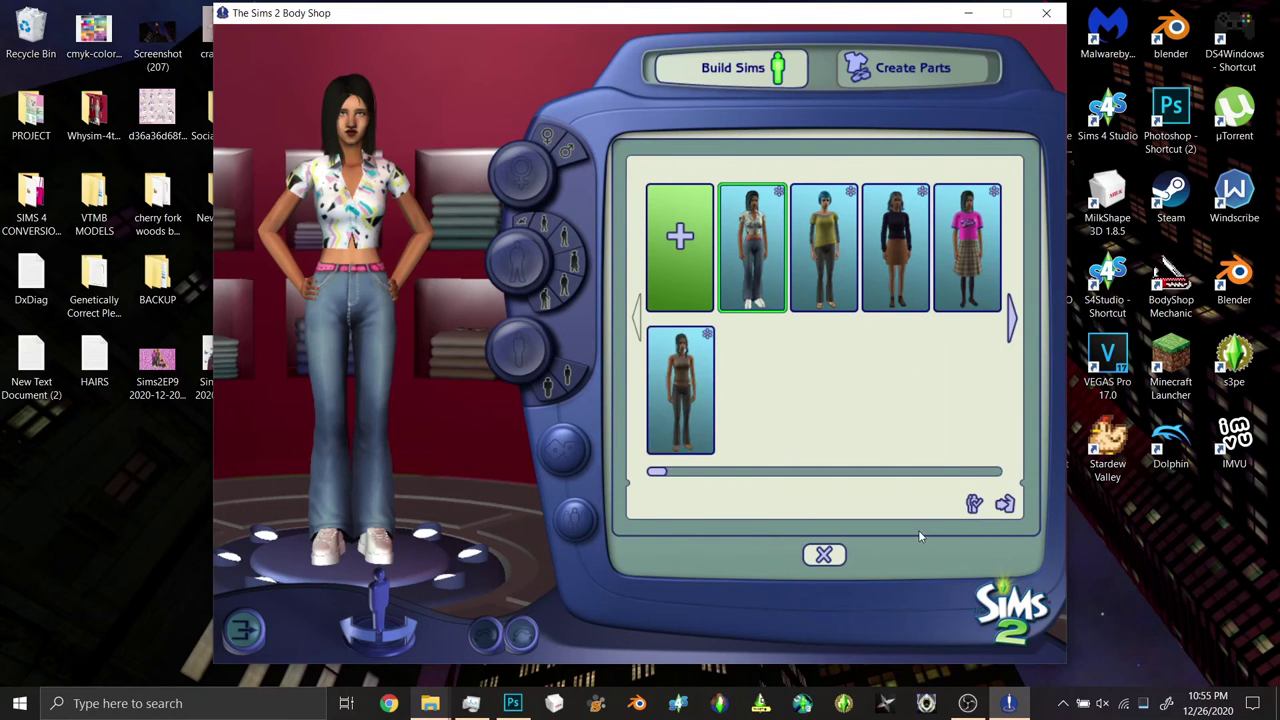
left_click(1004, 503)
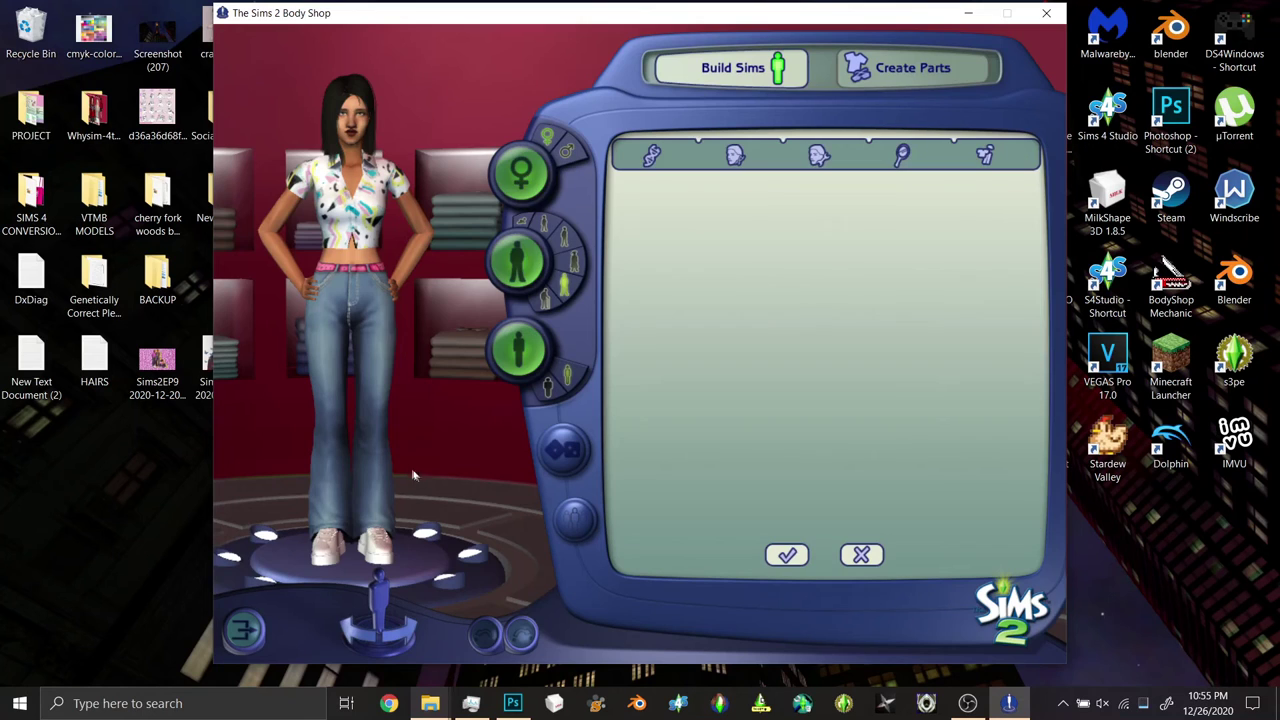
left_click(634, 166)
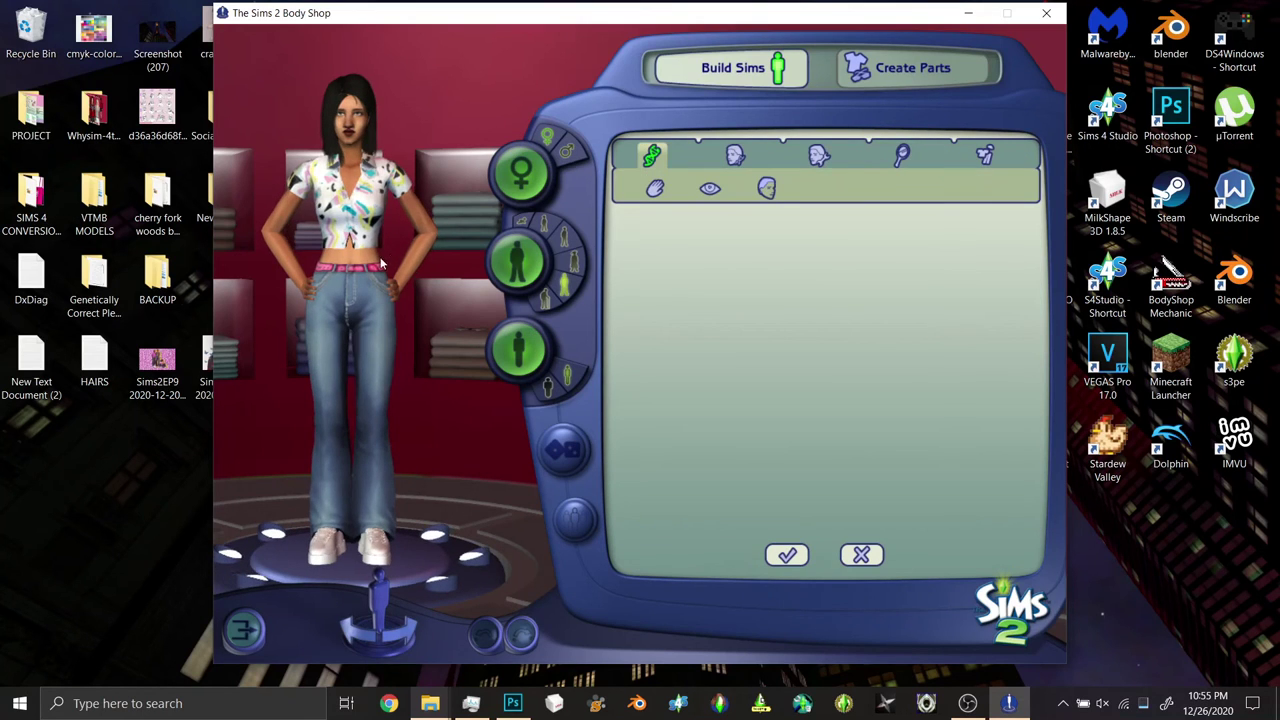
- Put the converted tied-back black hair from the custom hairs on the Sim and rotate her to check it in profile
left_click(770, 193)
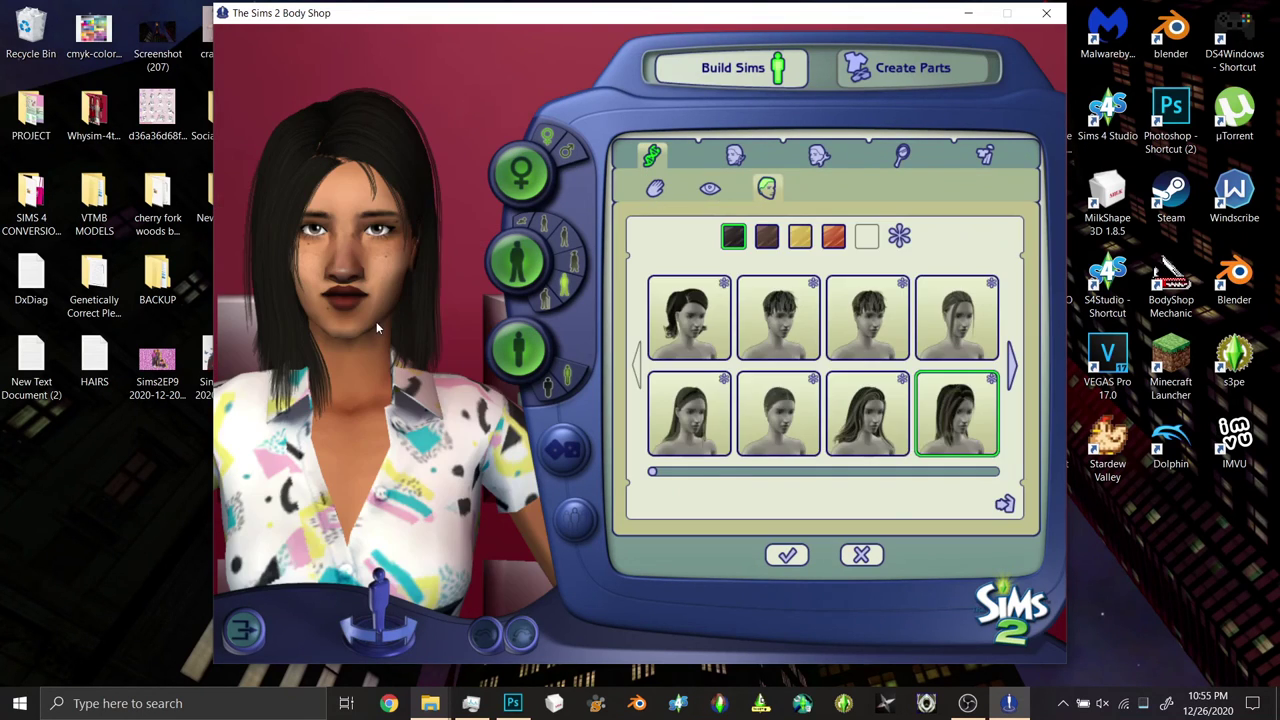
left_click(899, 236)
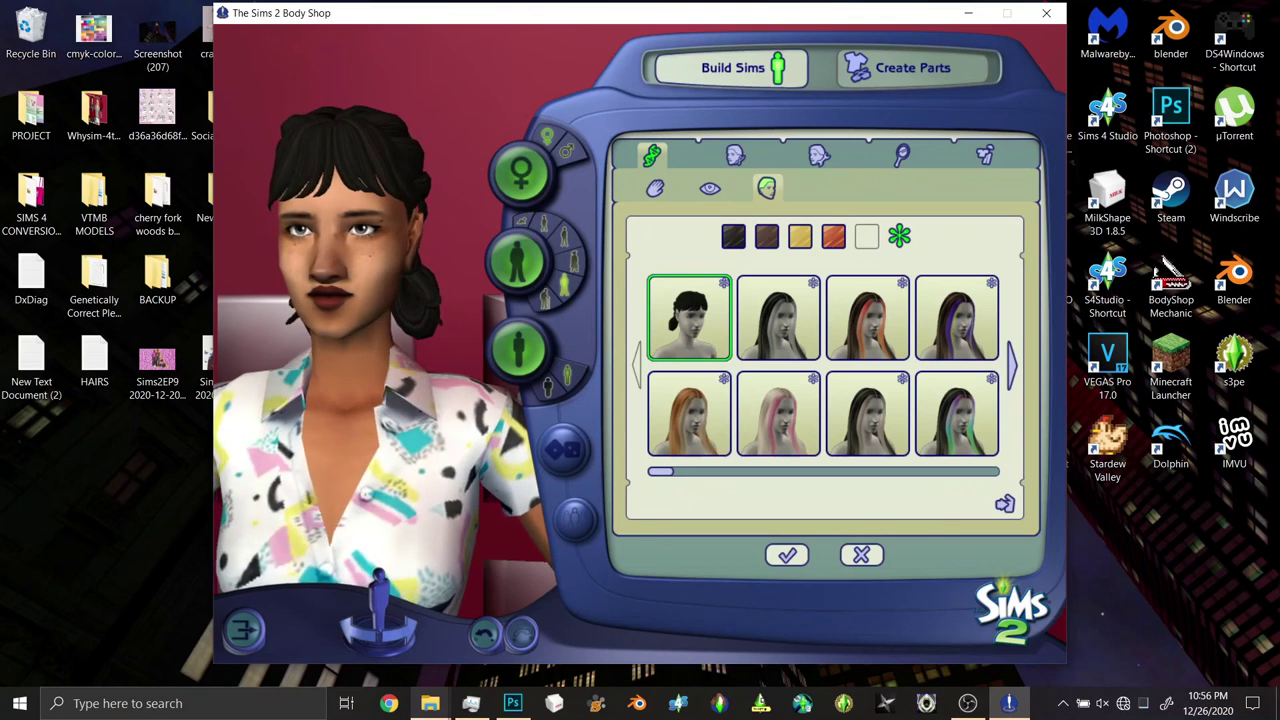
left_click_drag(430, 483, 321, 483)
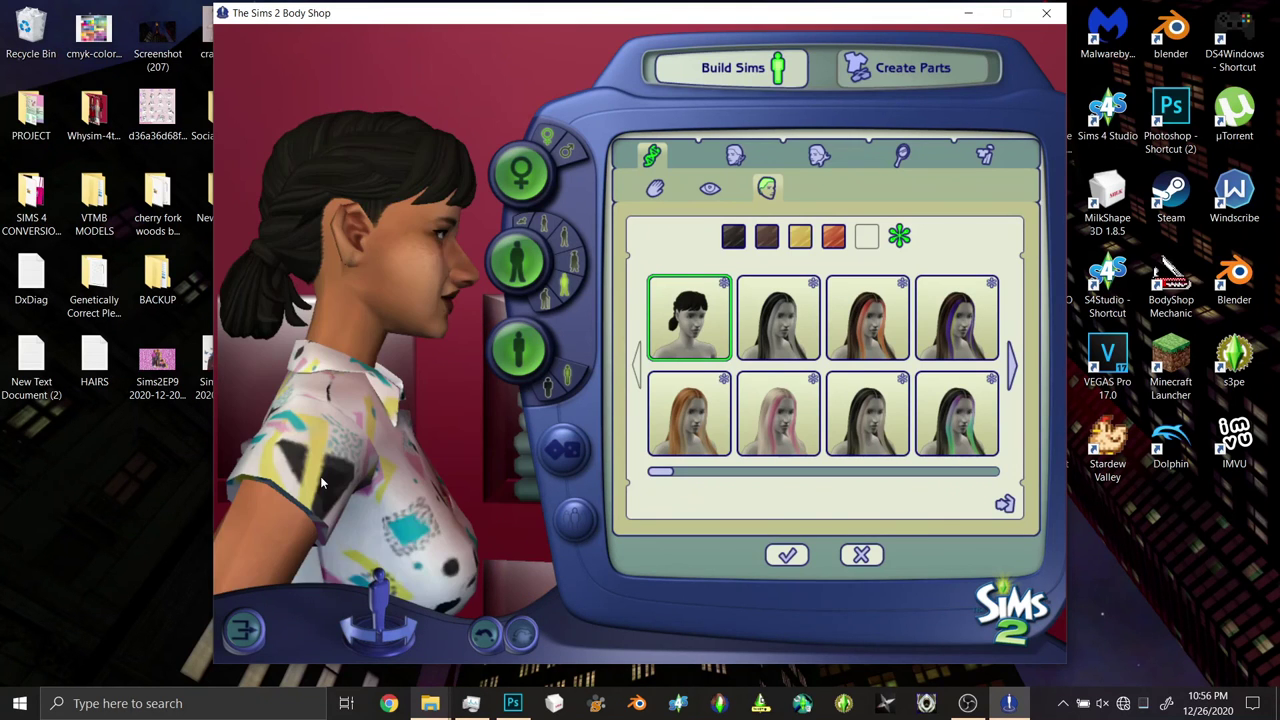